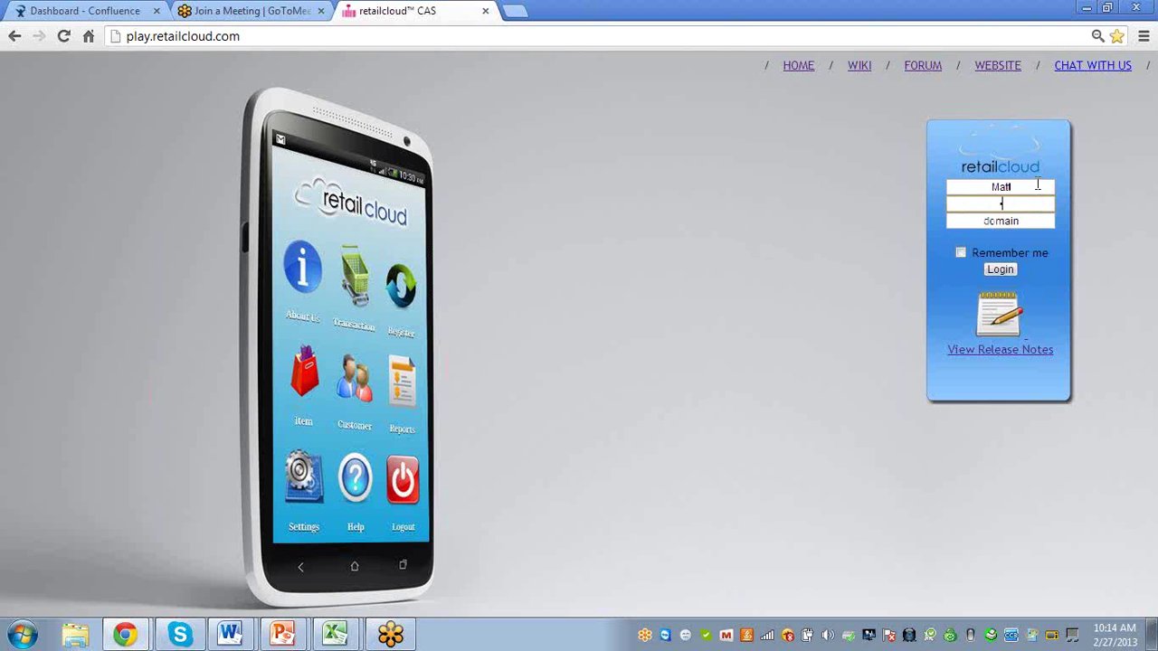
Step: Log in with the account password and the domain Matties
type("**")
key("Tab")
type("M")
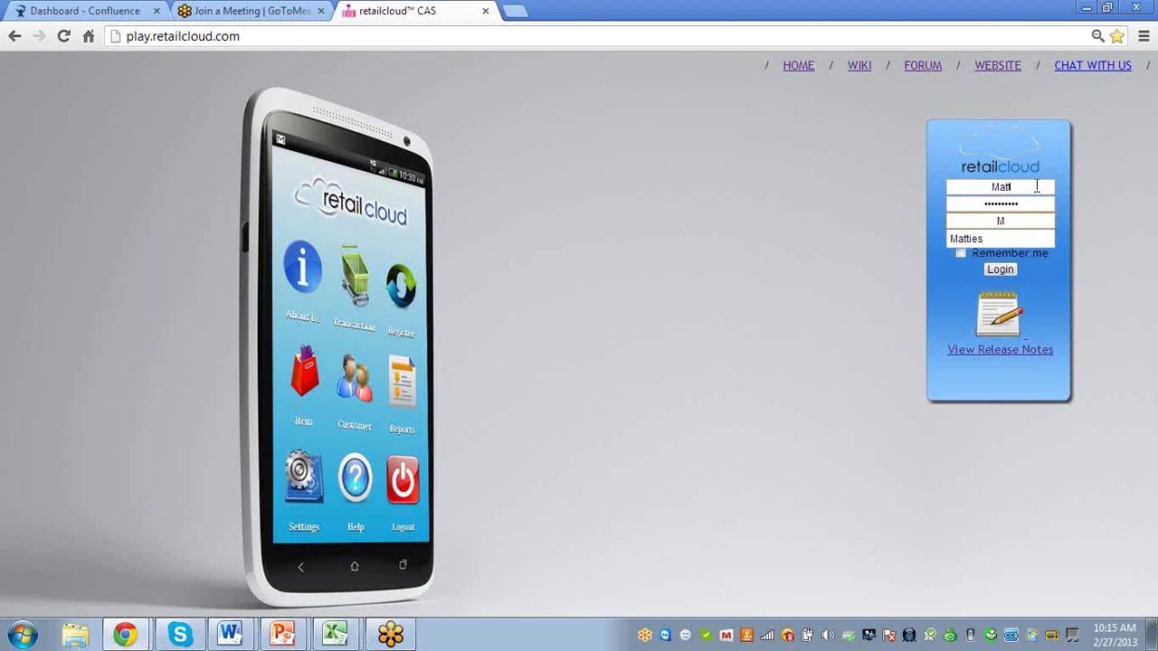
left_click(986, 239)
left_click(1001, 269)
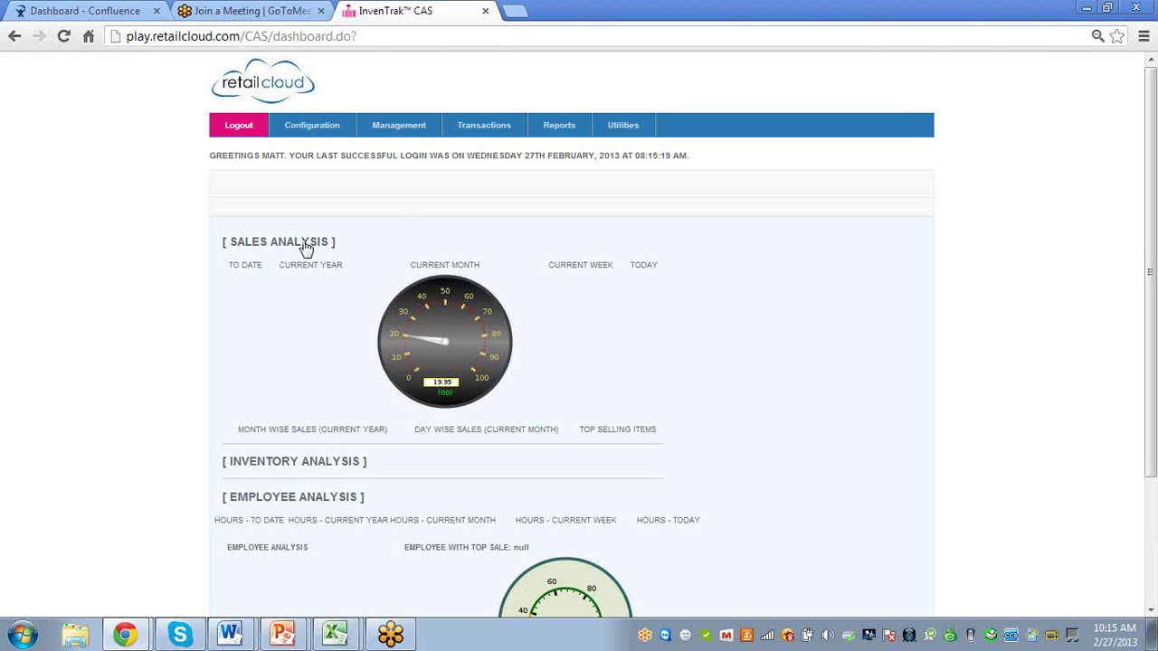
Step: Select Zivo as the payment gateway in the payment settings and save the configuration
mouse_move(312, 145)
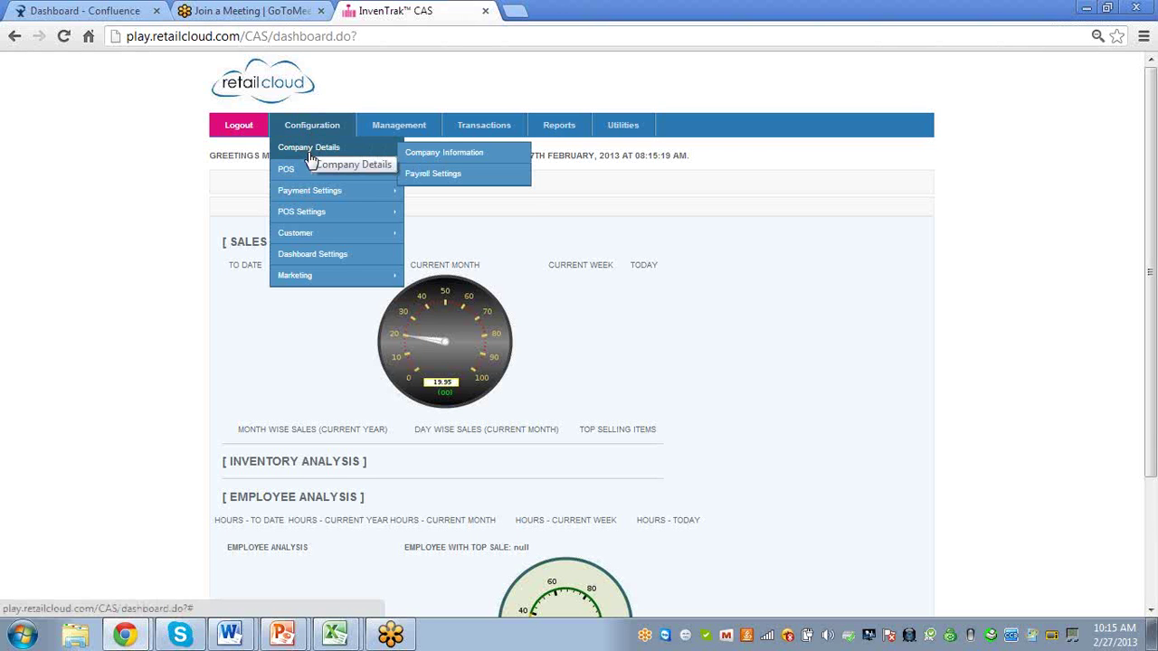
mouse_move(308, 195)
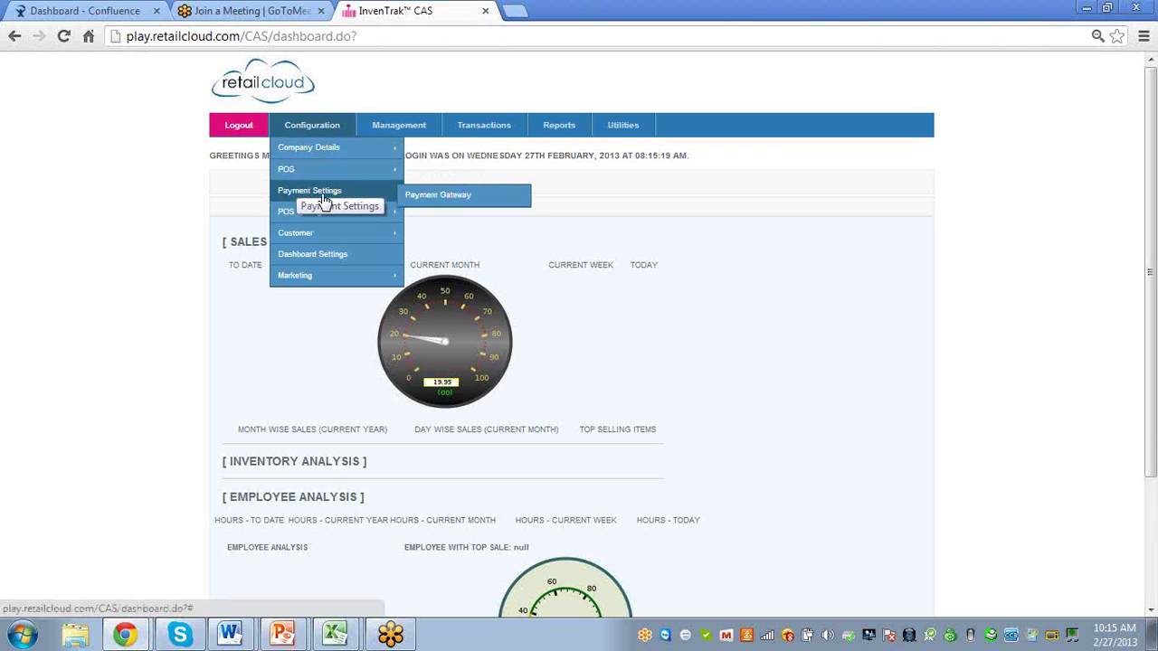
left_click(436, 199)
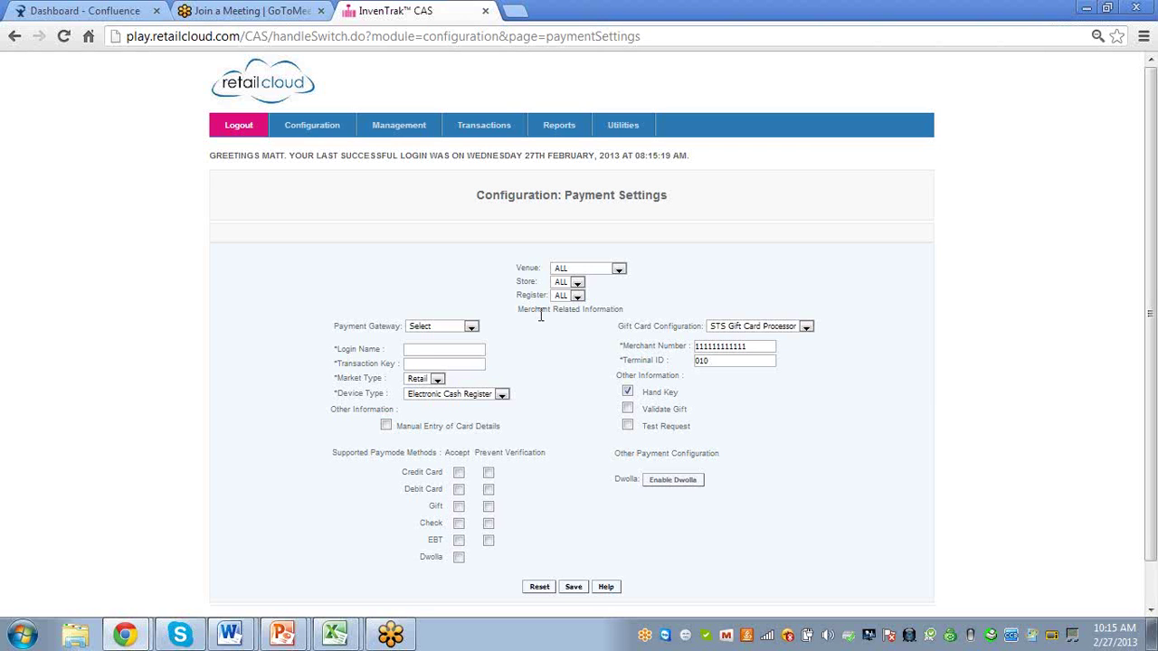
left_click(472, 328)
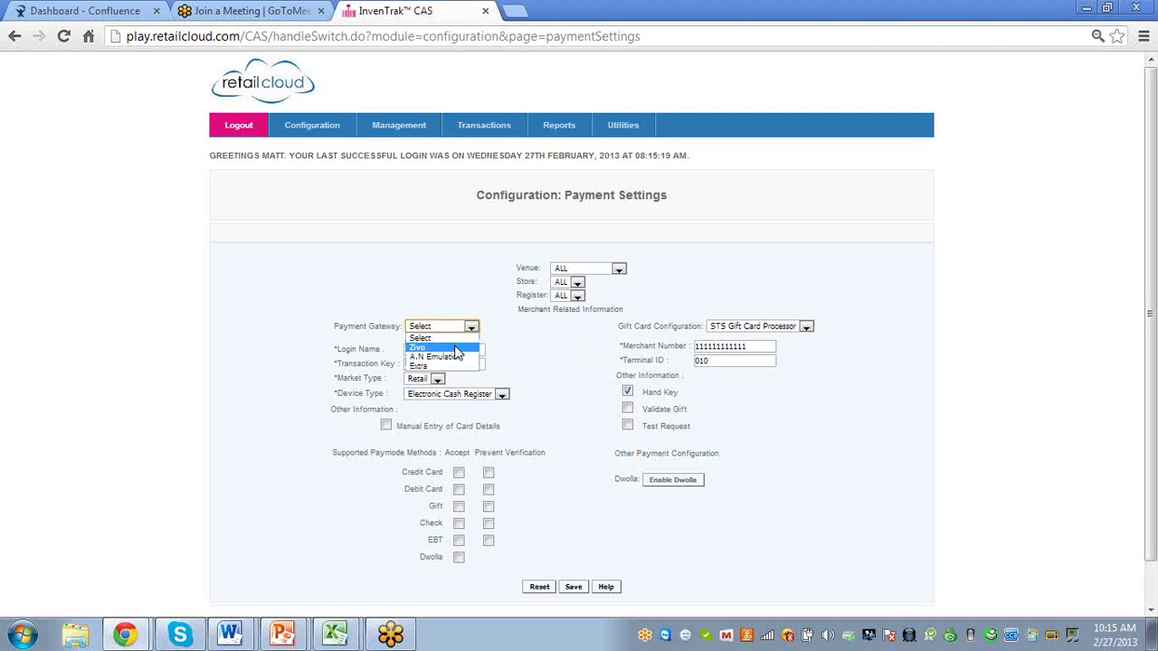
left_click(440, 348)
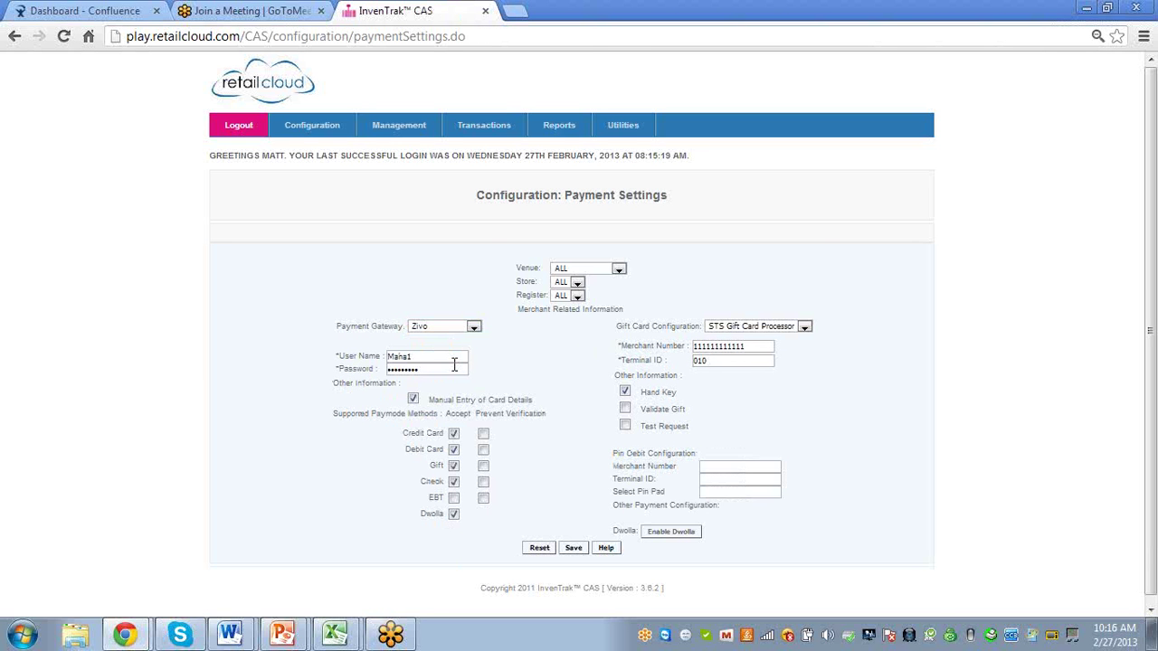
left_click(575, 554)
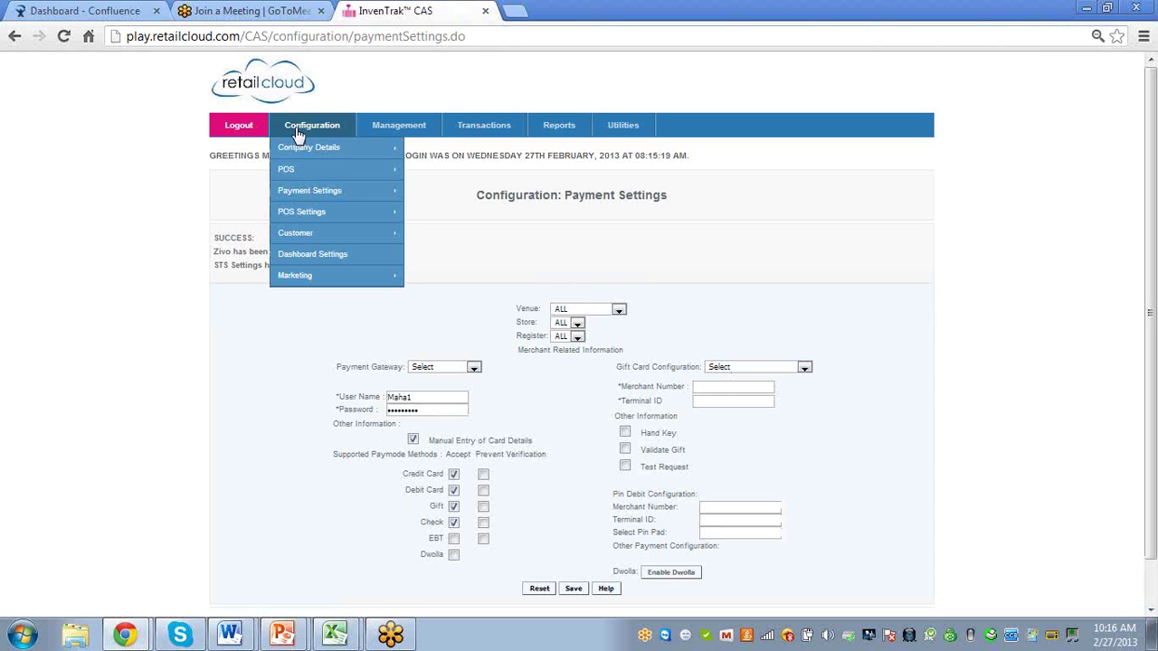
Step: Open the mail settings of the POS configuration to review the SMTP details
mouse_move(307, 217)
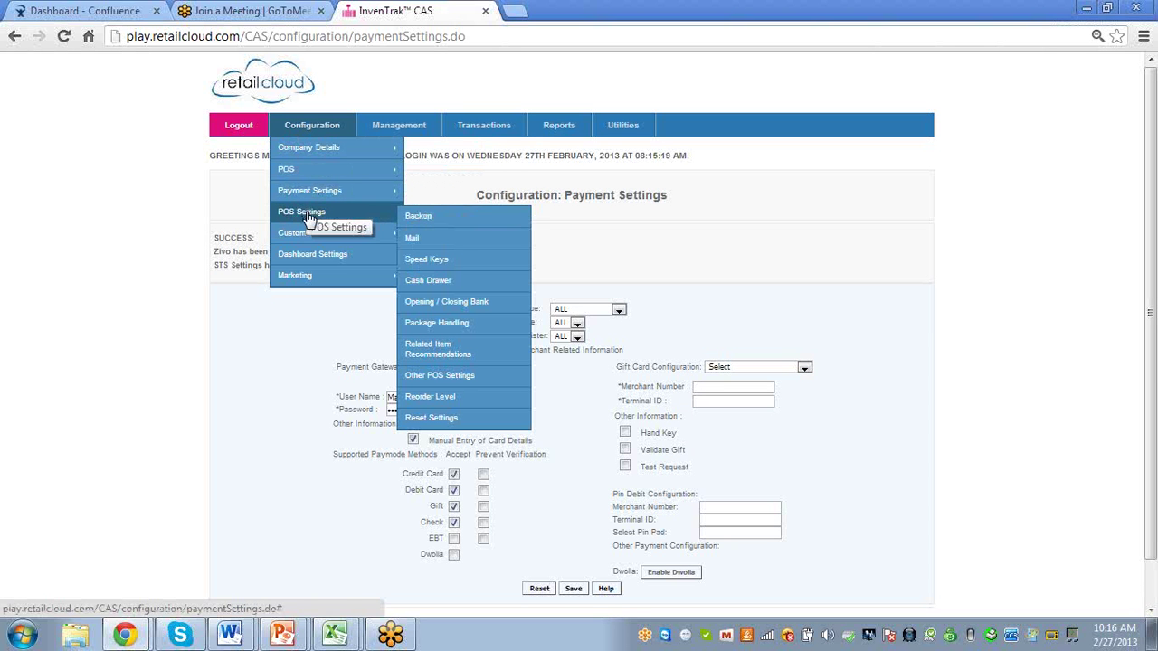
left_click(415, 241)
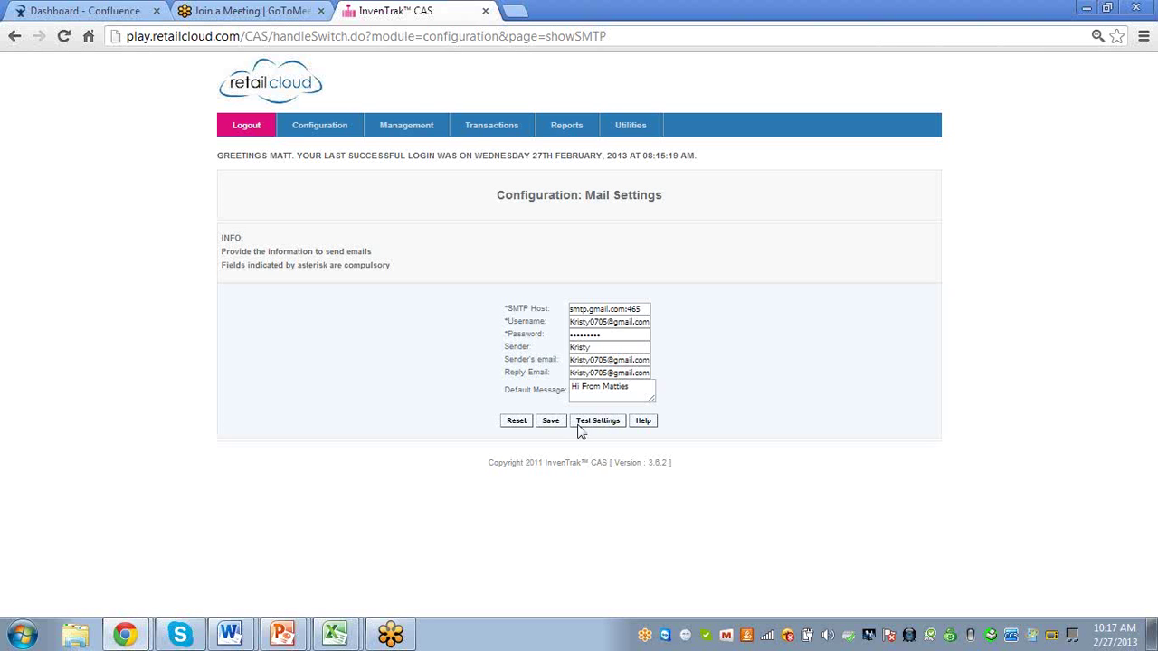
Step: In the Speed Keys configuration, look up the inventory items and assign the item Brand to F3
mouse_move(310, 191)
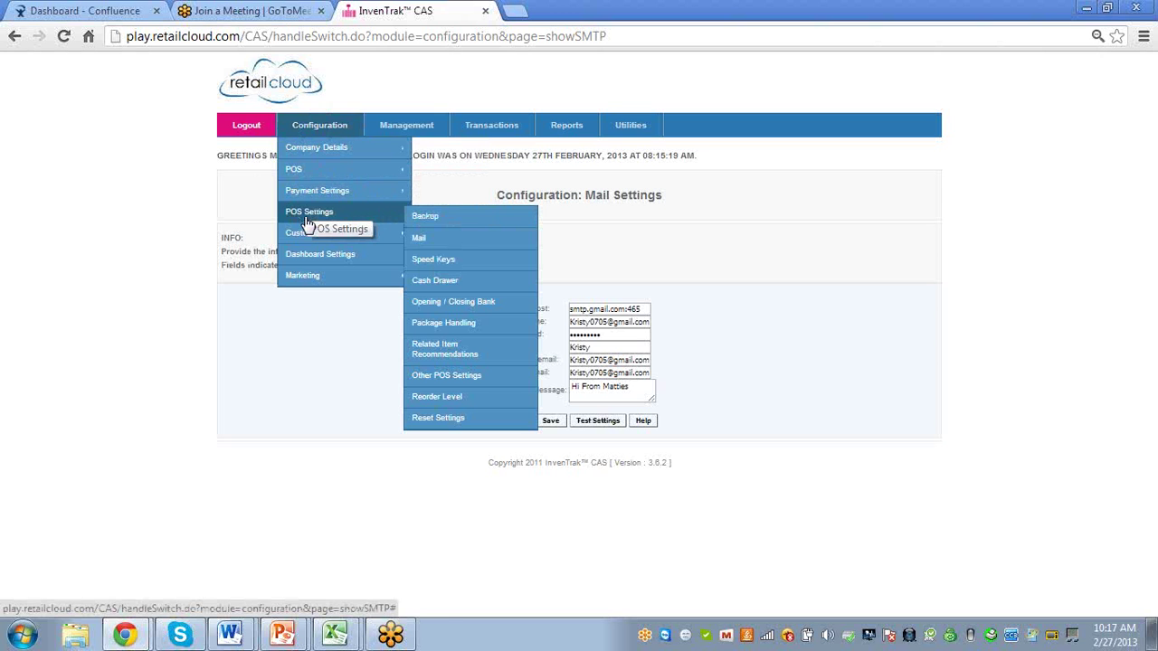
left_click(421, 262)
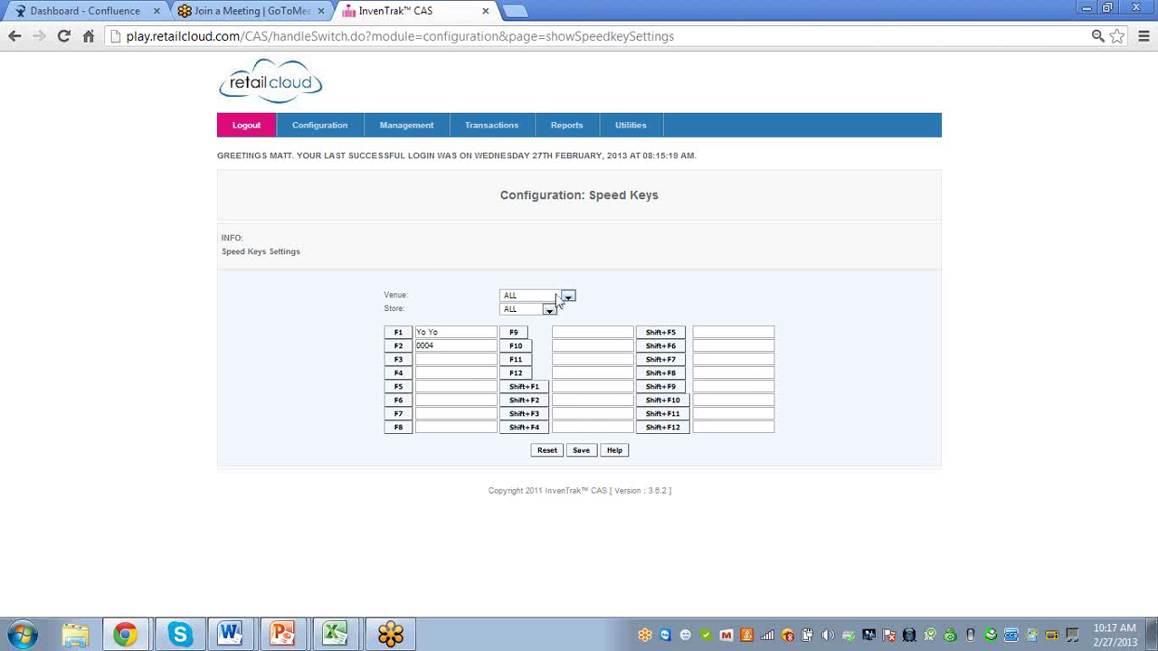
left_click(399, 361)
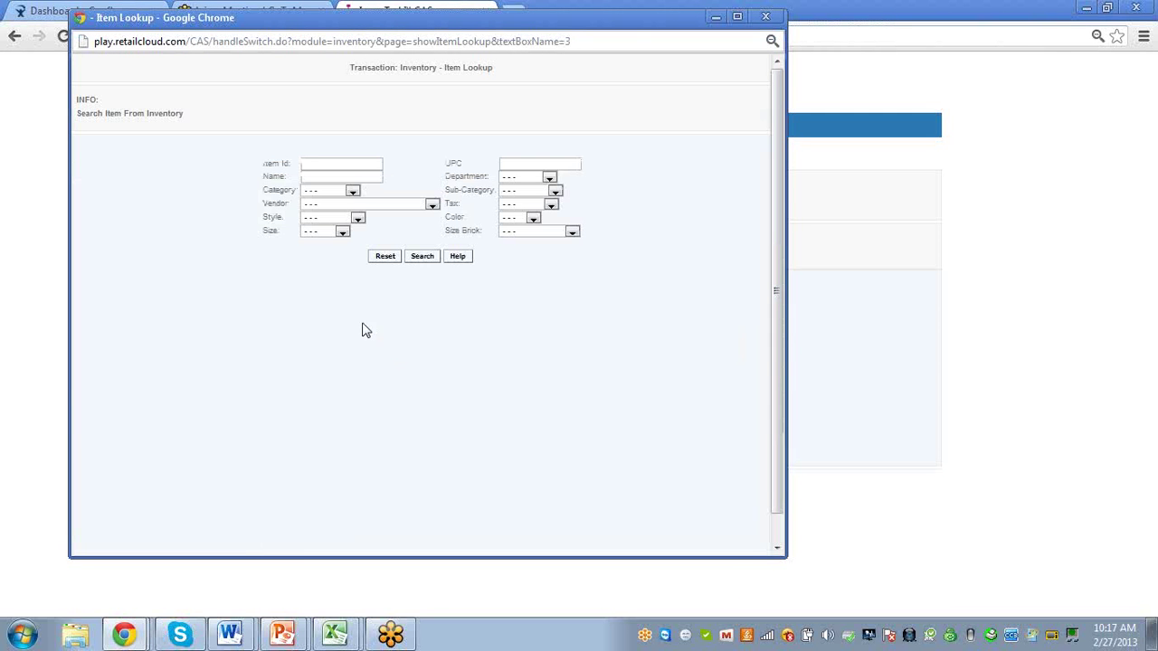
left_click(425, 259)
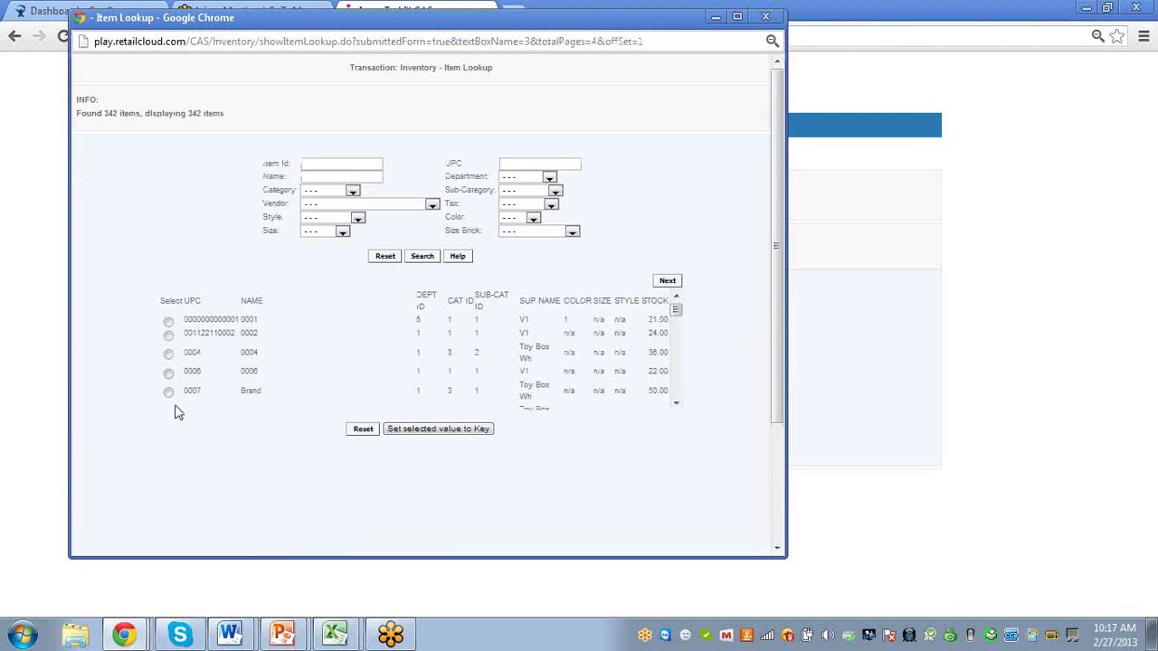
left_click(169, 391)
left_click(398, 430)
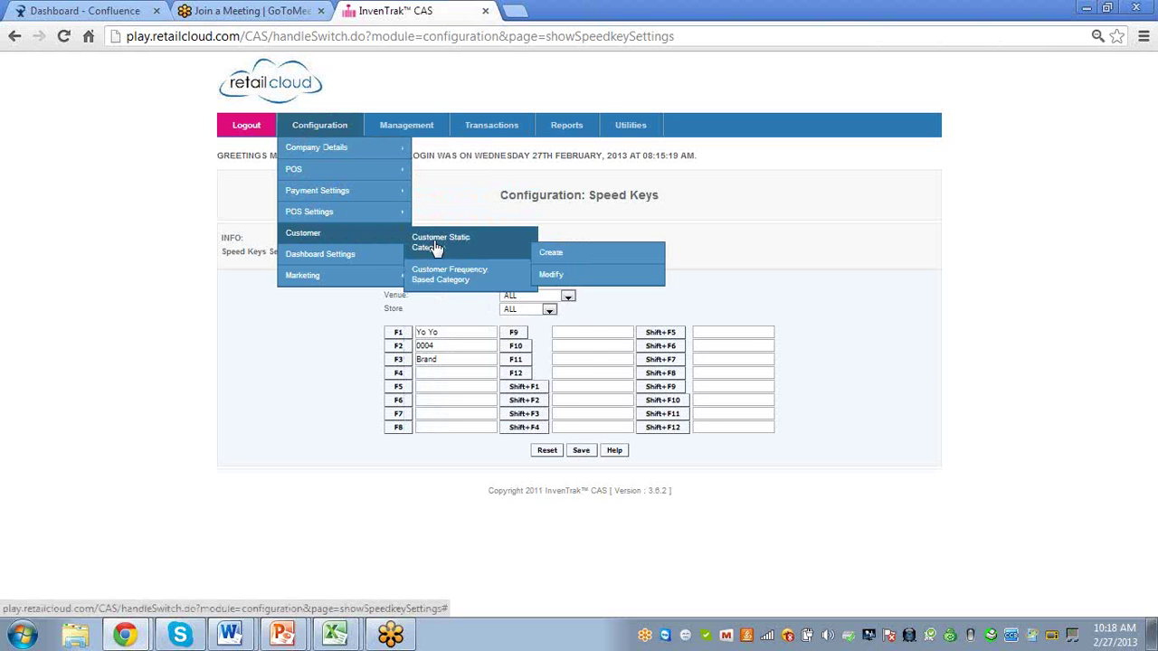
Step: Review the bank opening and closing procedure settings and the package handling settings for the POS
mouse_move(358, 217)
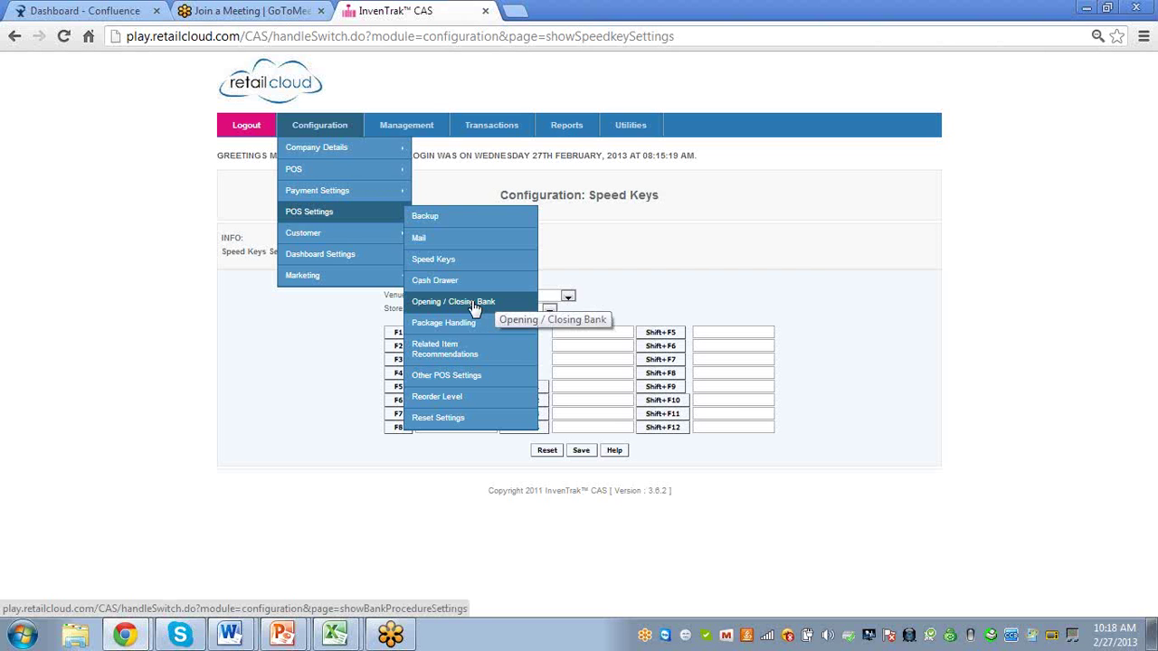
left_click(473, 307)
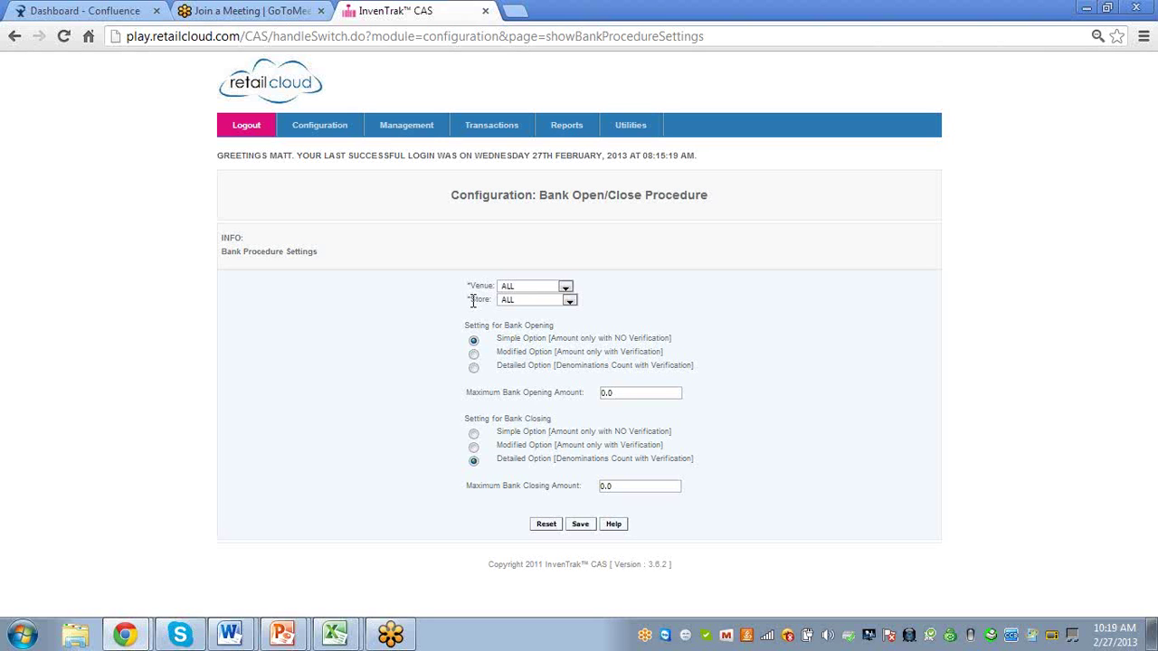
mouse_move(317, 131)
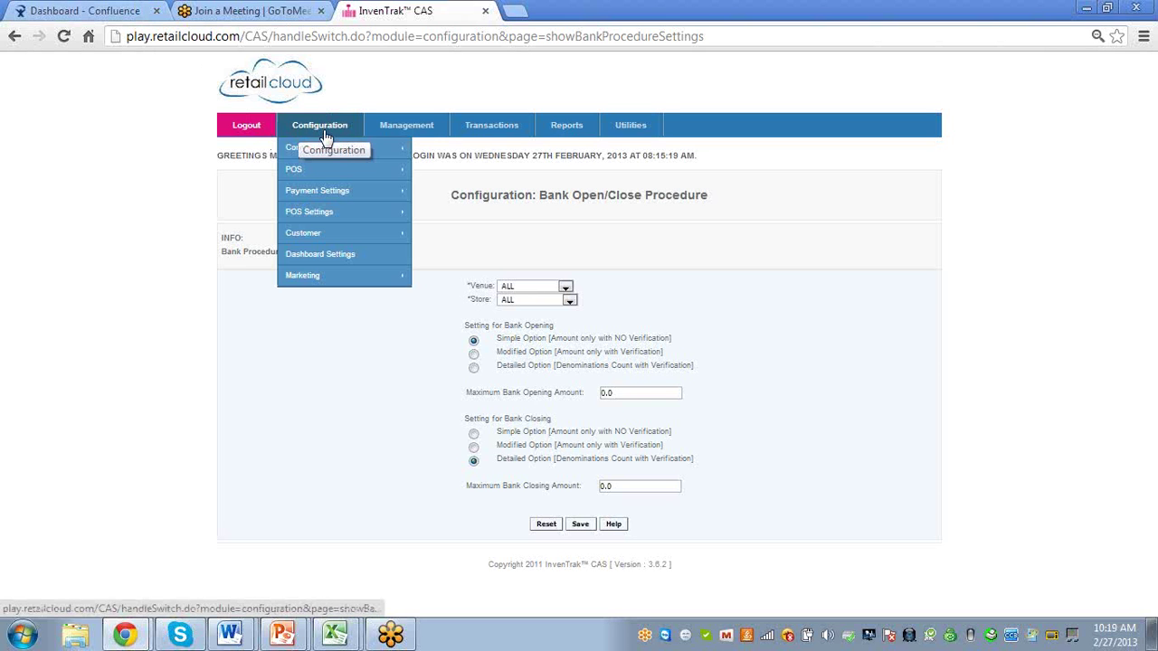
mouse_move(321, 200)
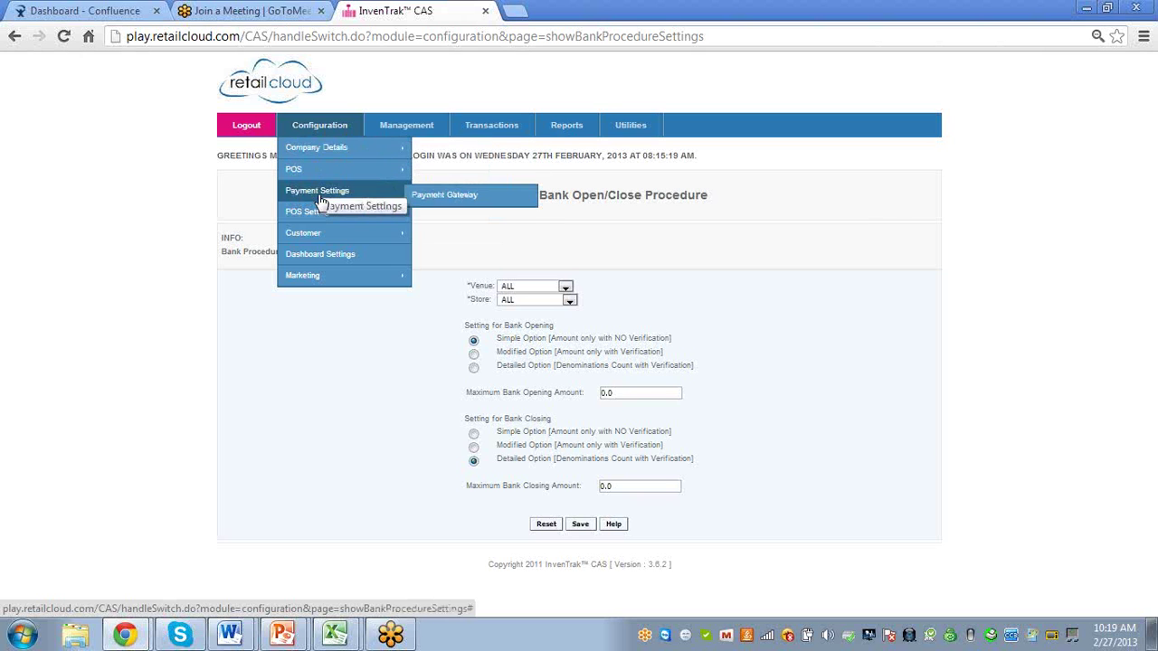
mouse_move(322, 234)
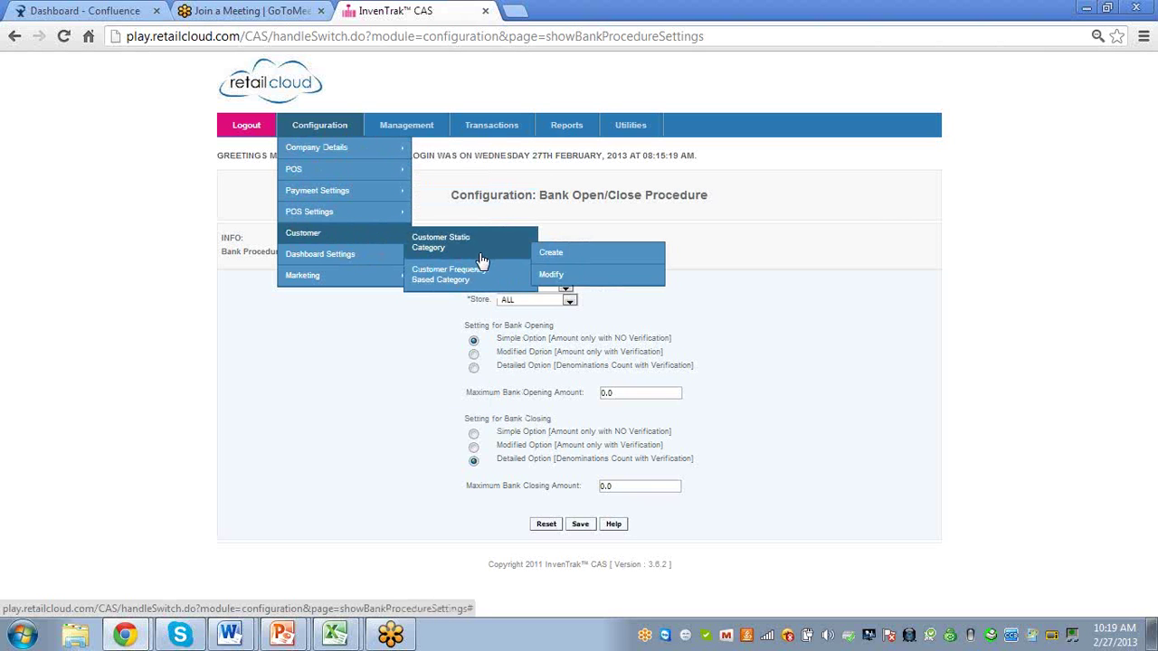
mouse_move(389, 212)
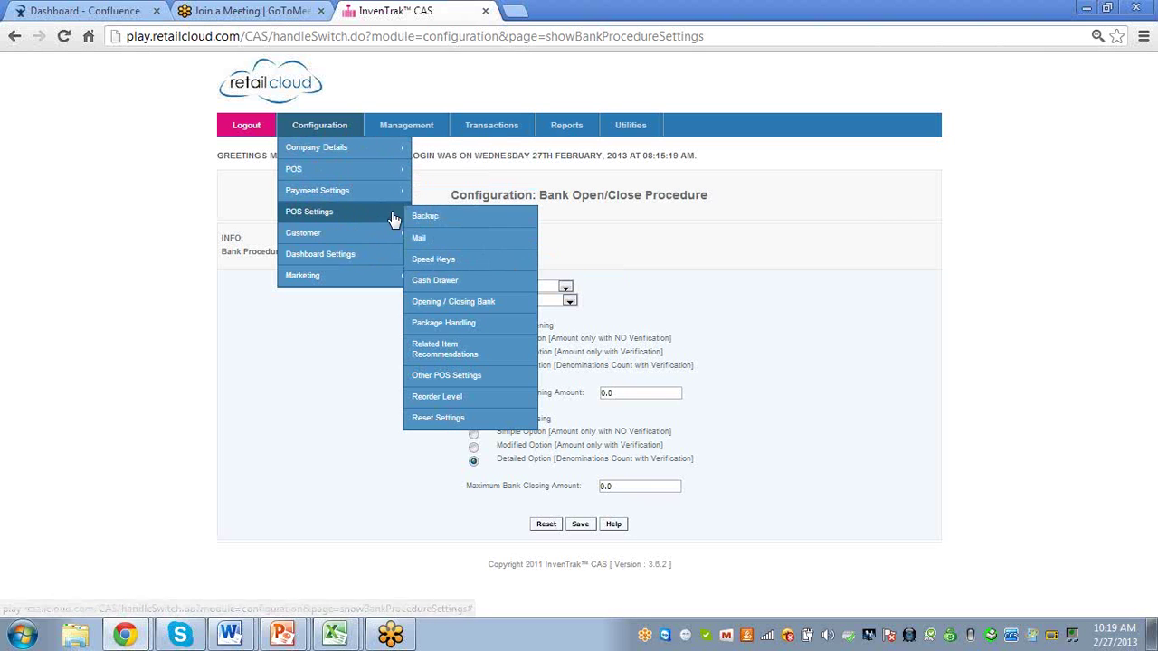
left_click(461, 325)
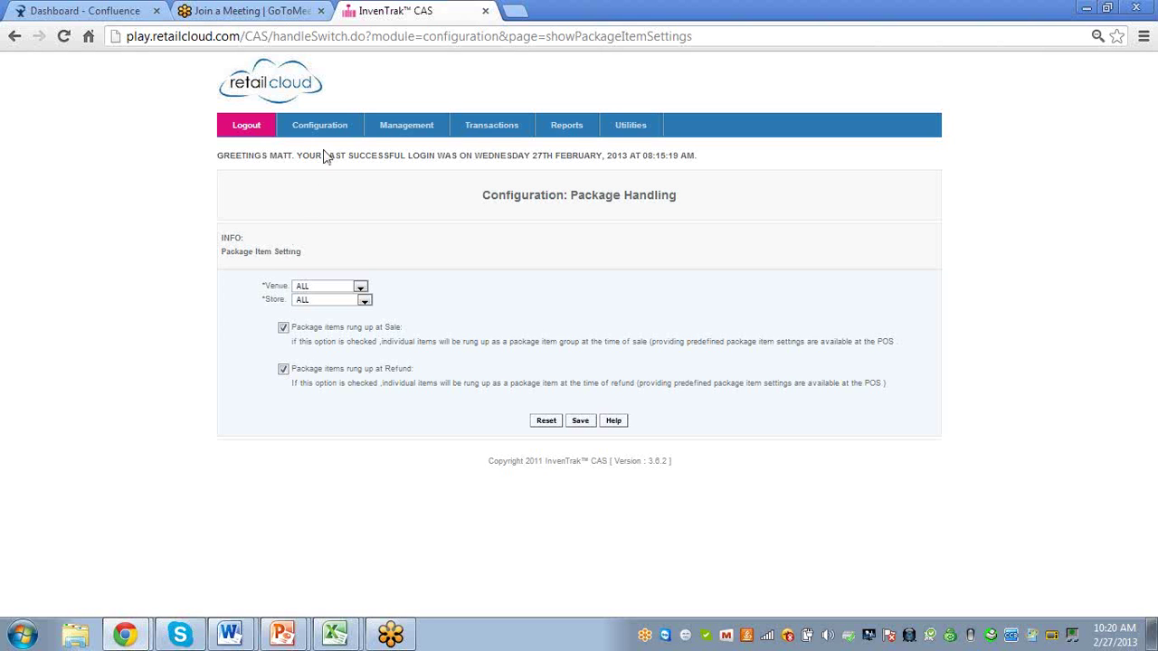
Step: Open the related item recommendation settings and set the recommendation type to Established by Management
mouse_move(315, 282)
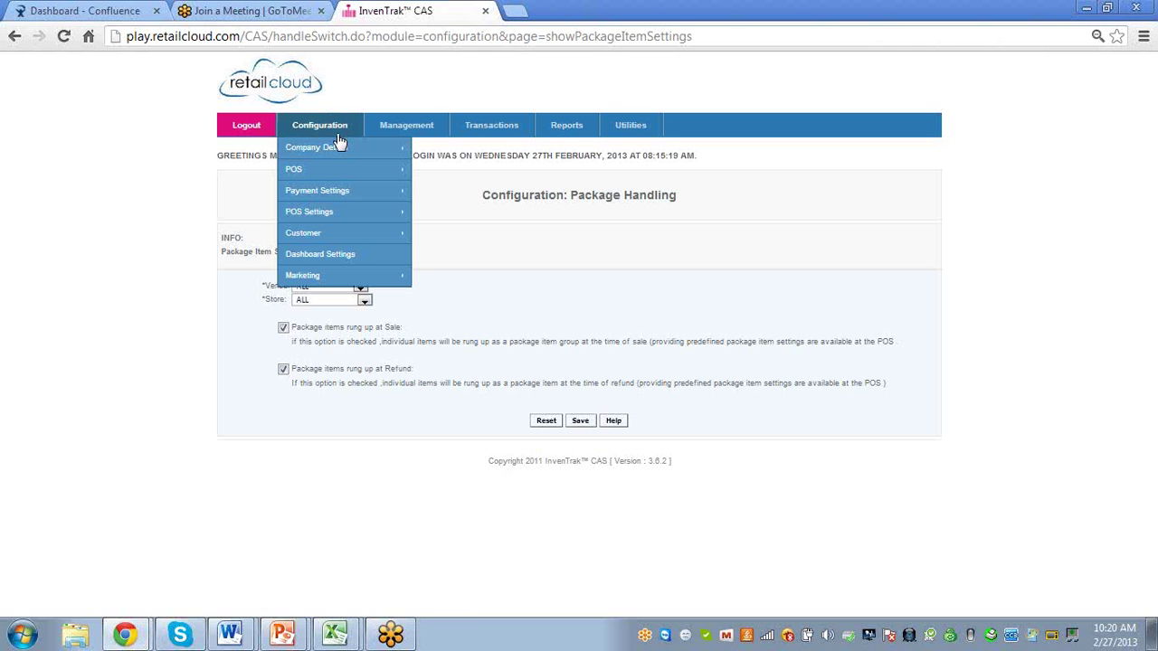
mouse_move(333, 173)
mouse_move(342, 216)
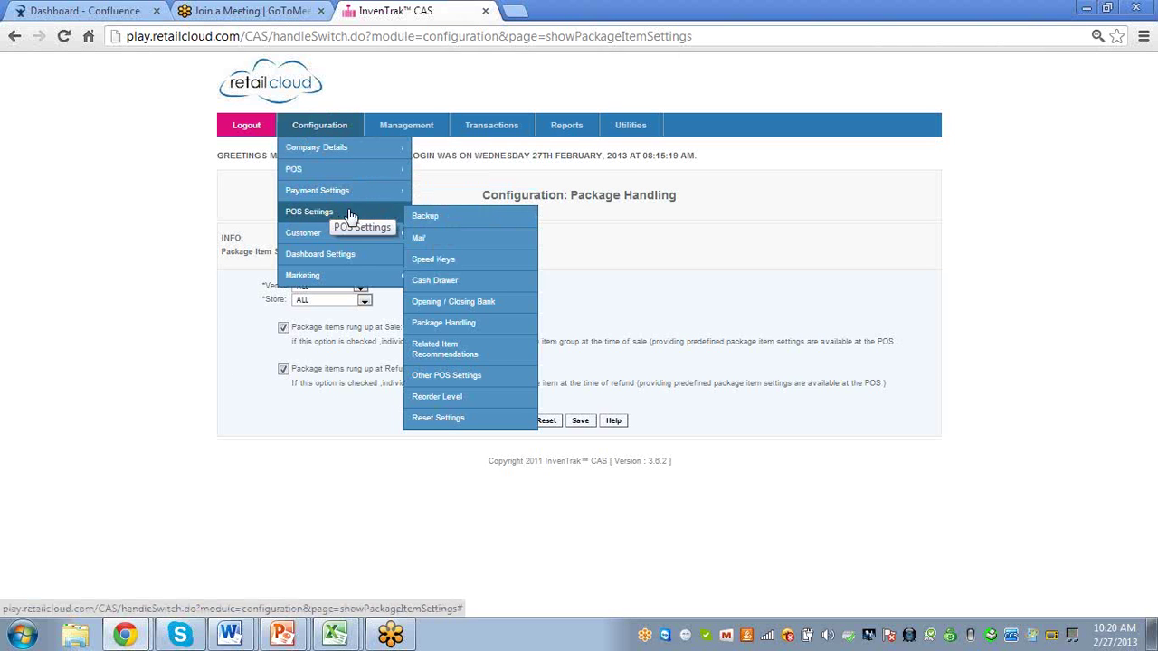
left_click(443, 359)
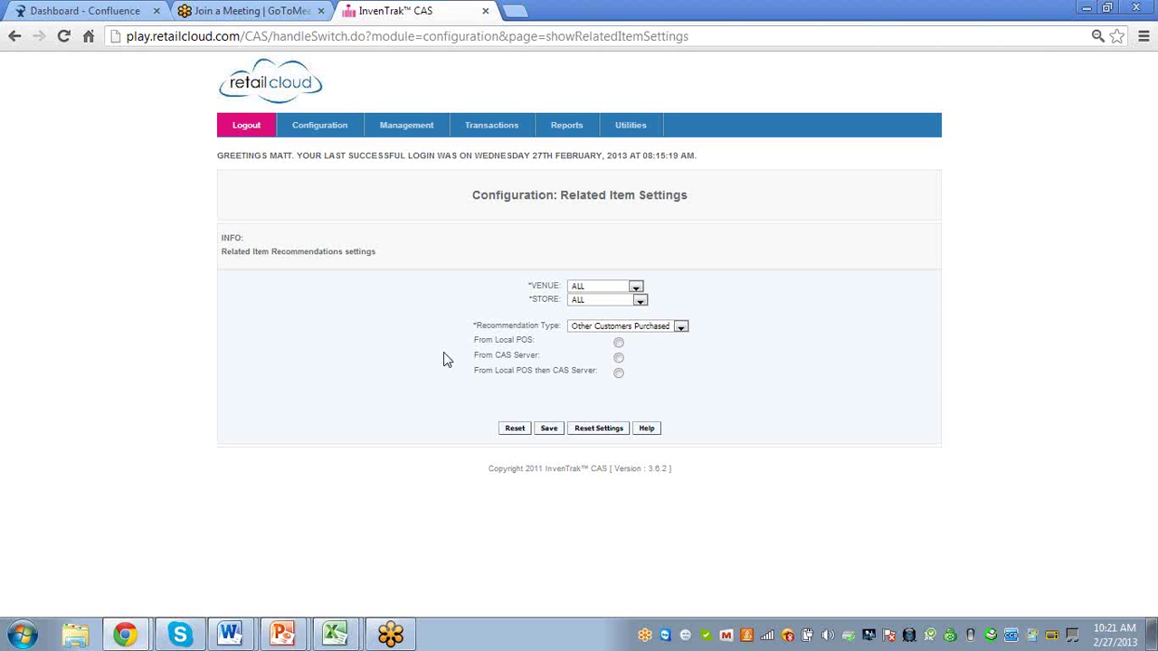
left_click(679, 327)
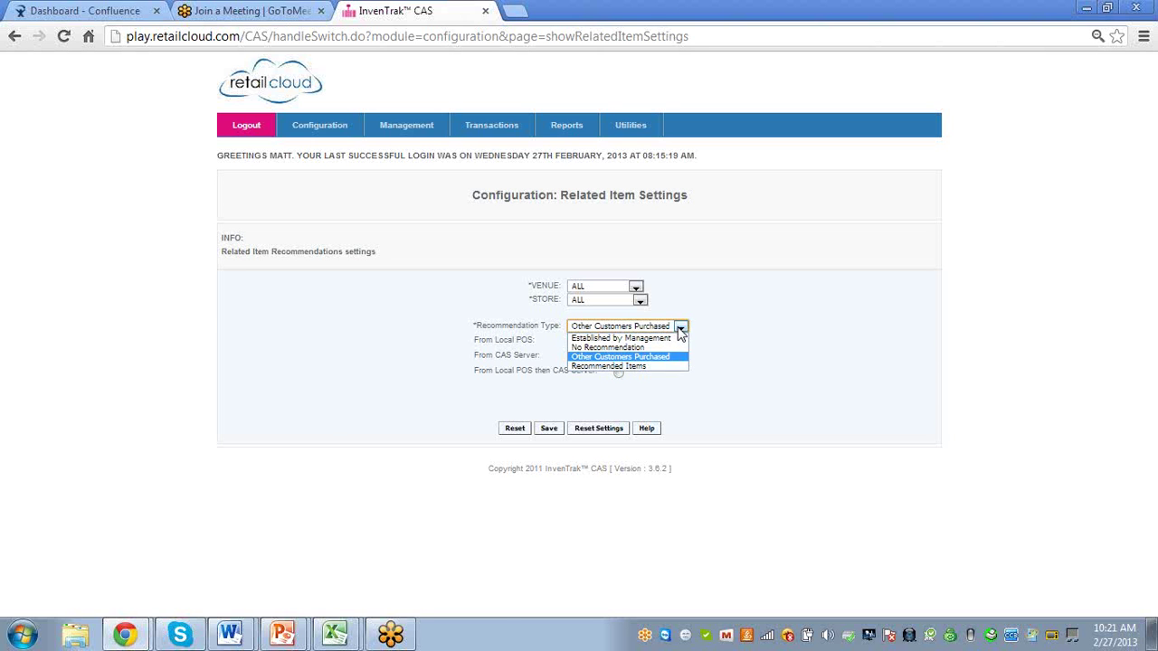
key("Escape")
key("Up")
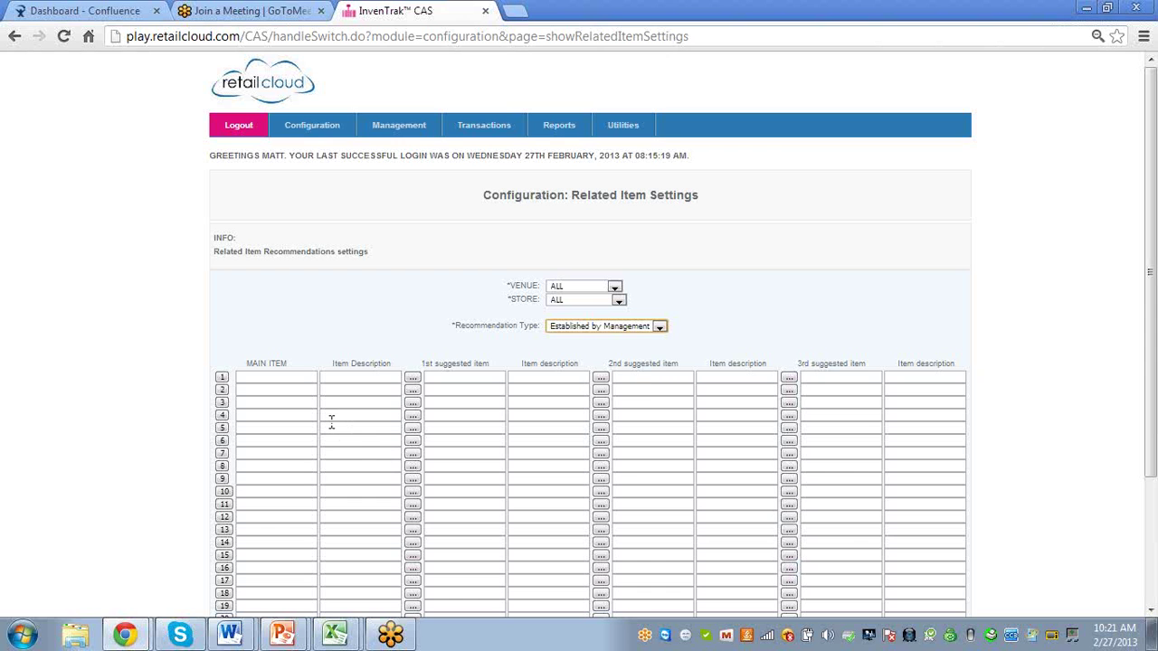
Step: Switch the recommendation type to Recommended Items and back to Other Customers Purchased
left_click(660, 326)
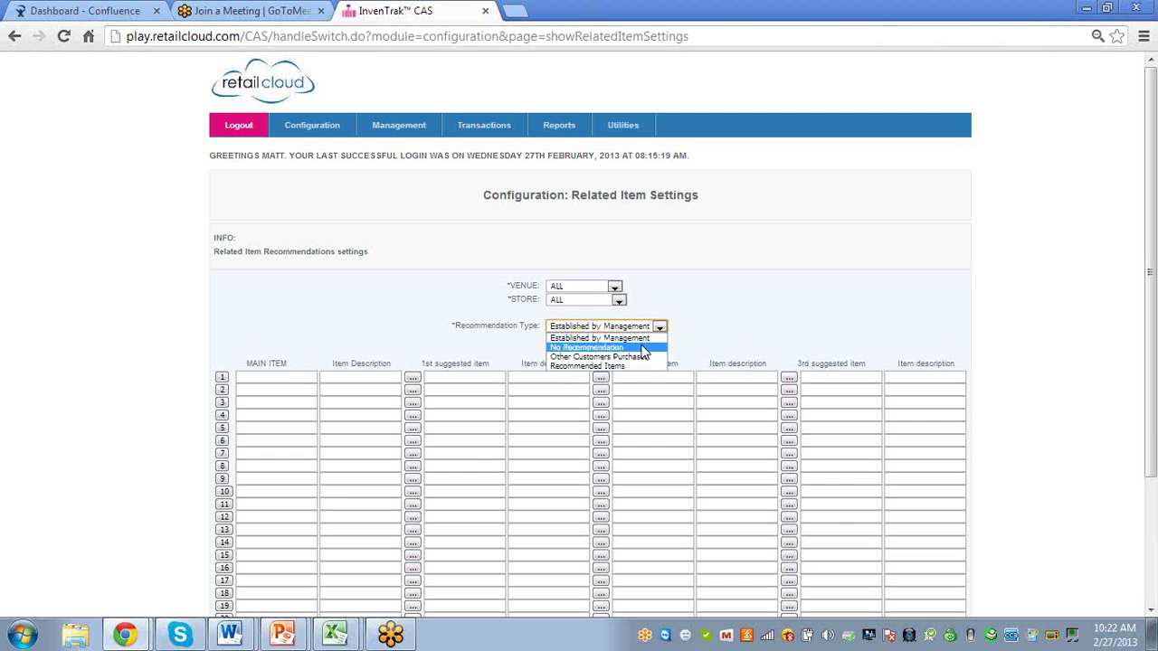
left_click(597, 366)
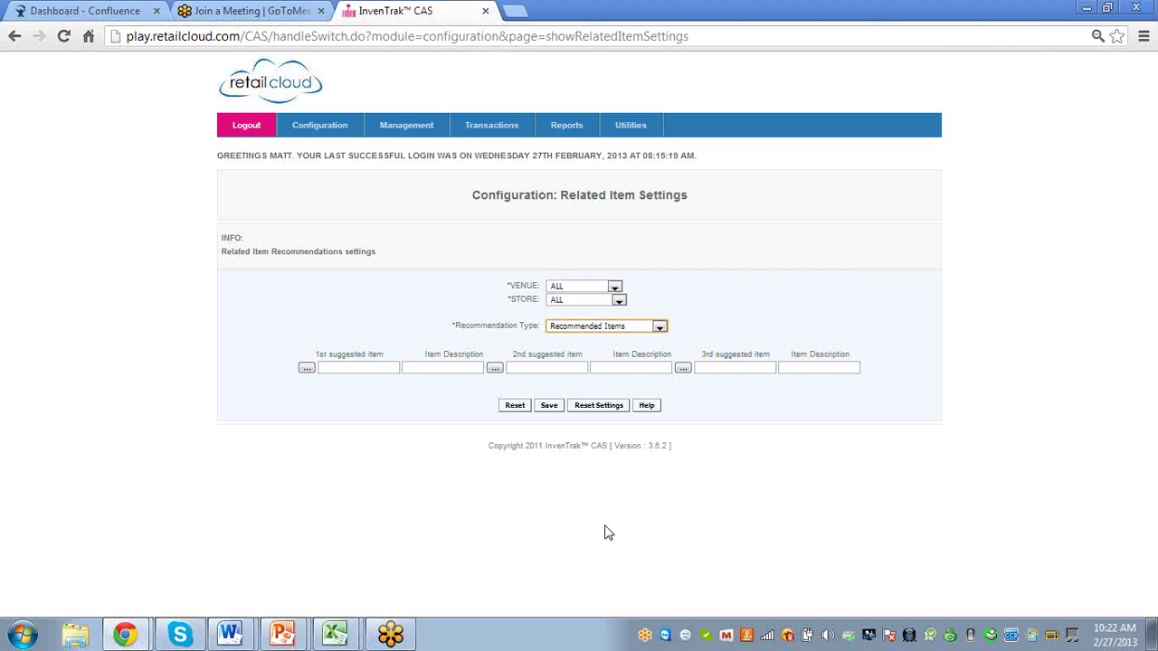
left_click(659, 328)
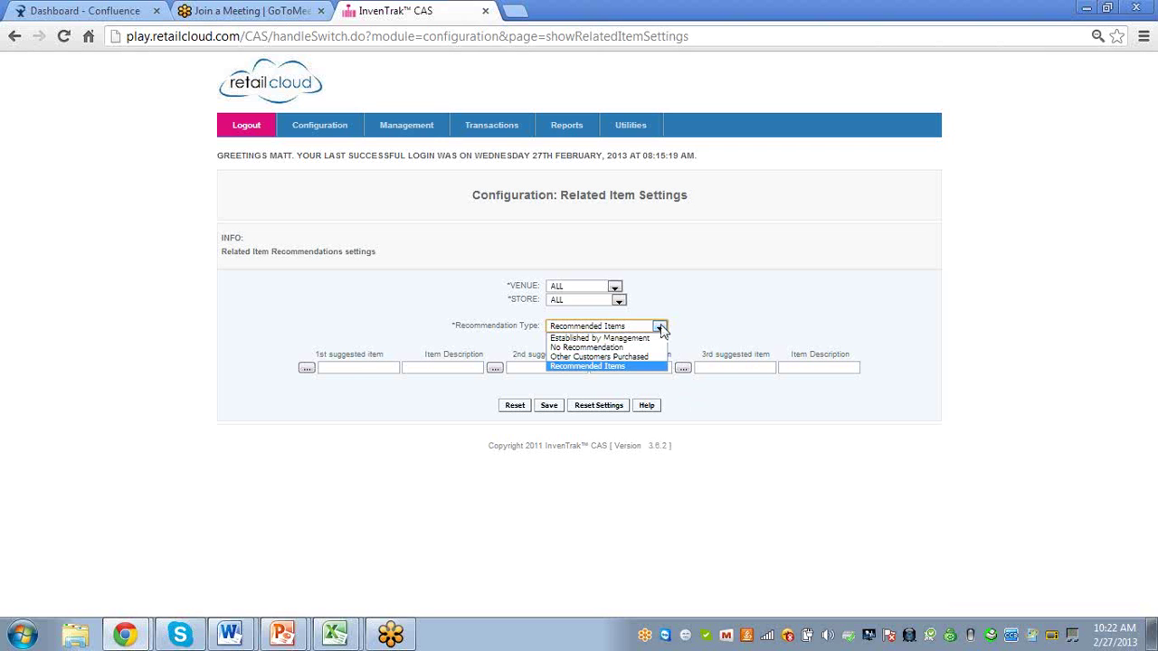
left_click(648, 358)
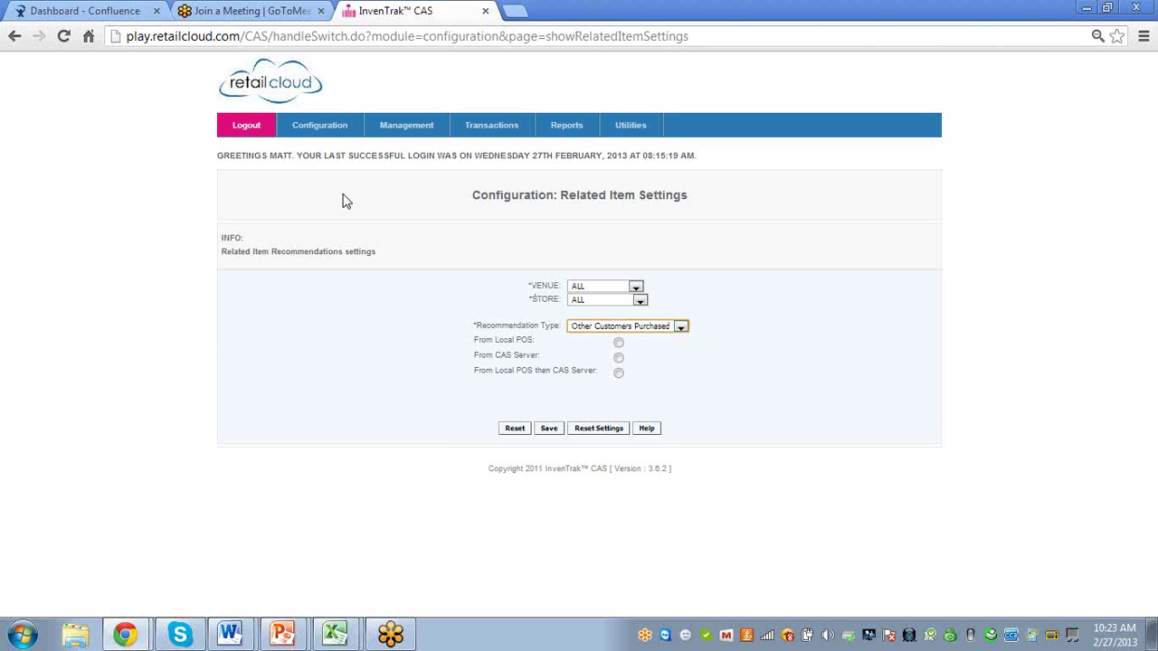
Step: Review the Other POS Settings page and the Reorder Level settings
mouse_move(318, 123)
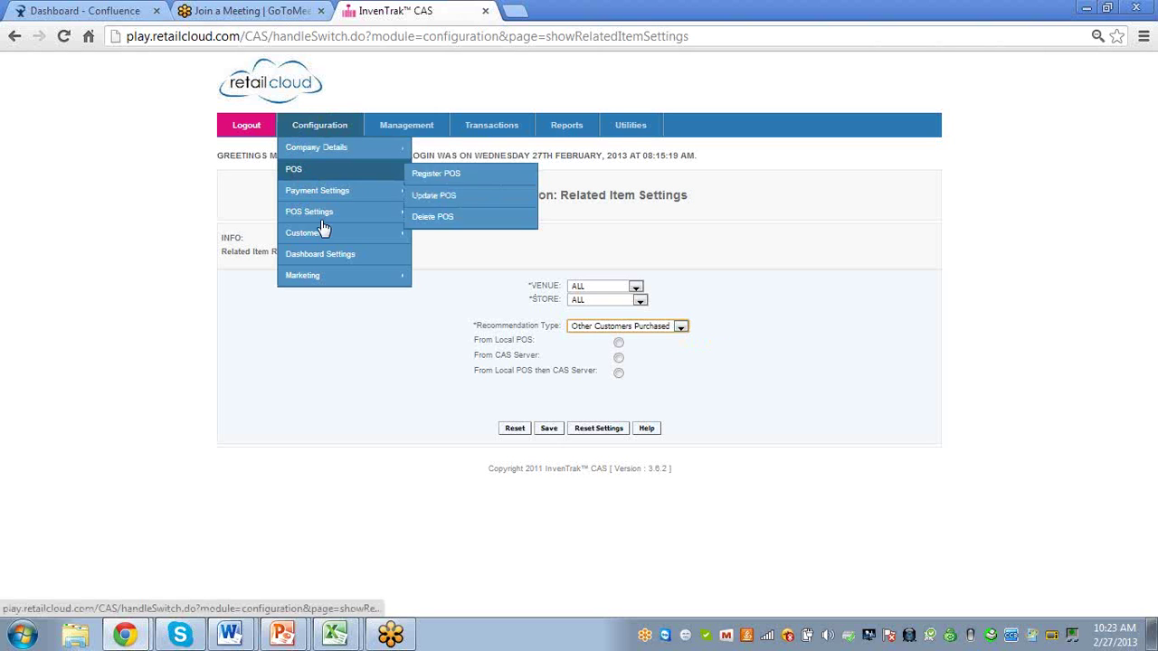
mouse_move(321, 232)
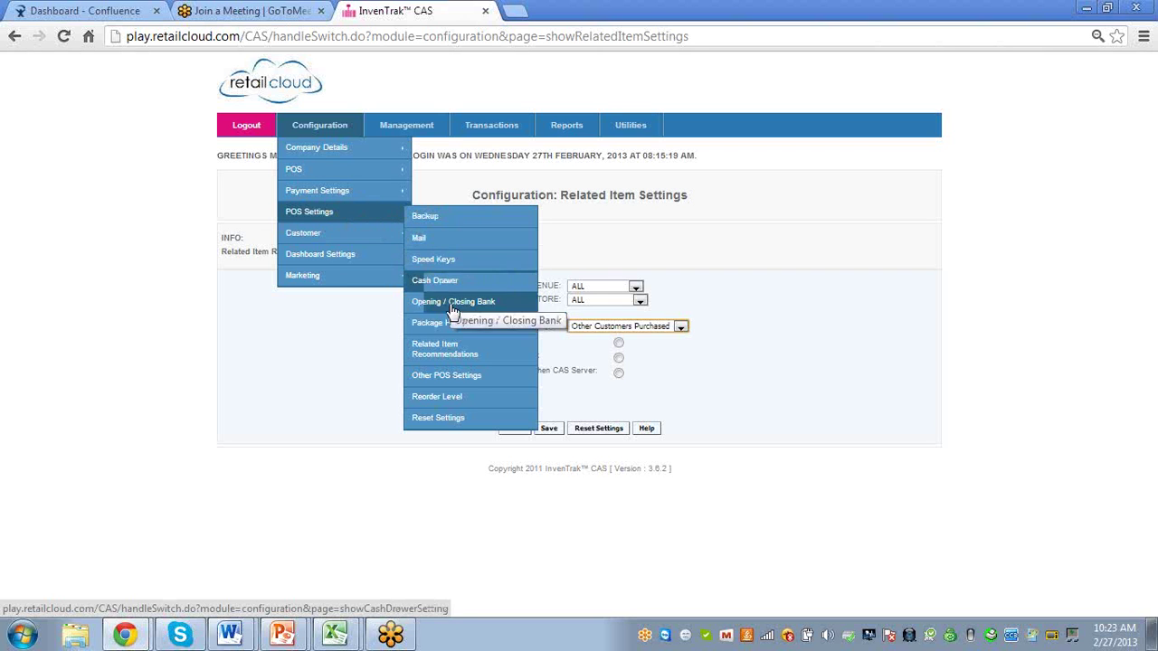
left_click(473, 379)
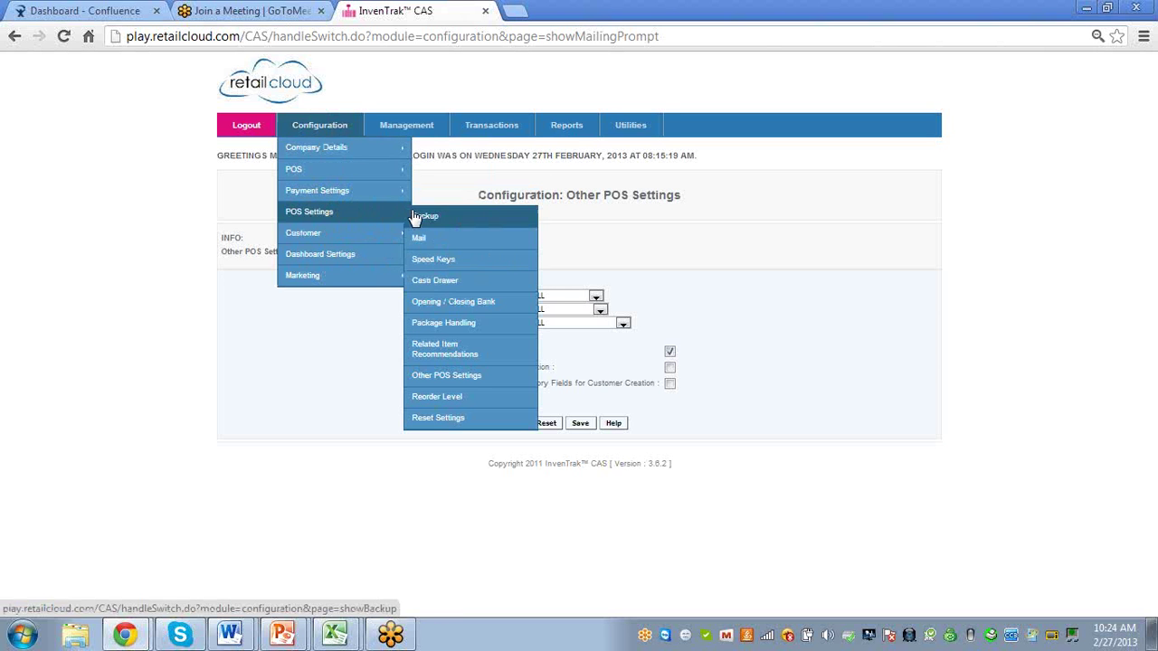
left_click(438, 402)
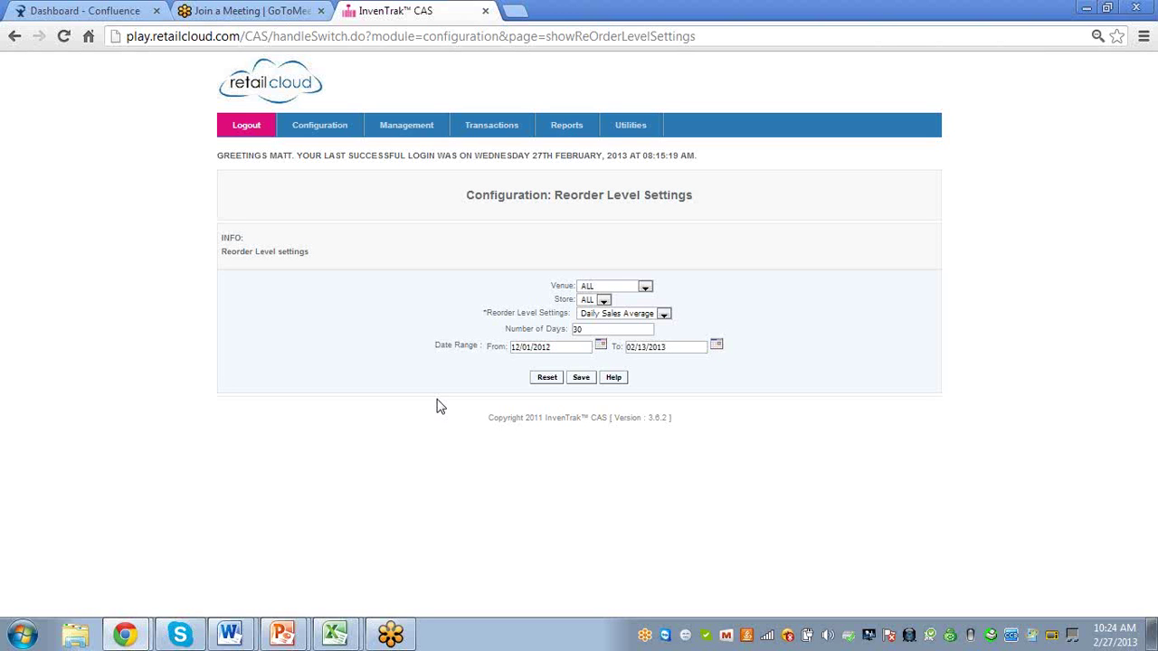
Step: Keep Daily Sales Average as the reorder level setting, and switch it to Fixed Quantity to view its item level fields
left_click(665, 315)
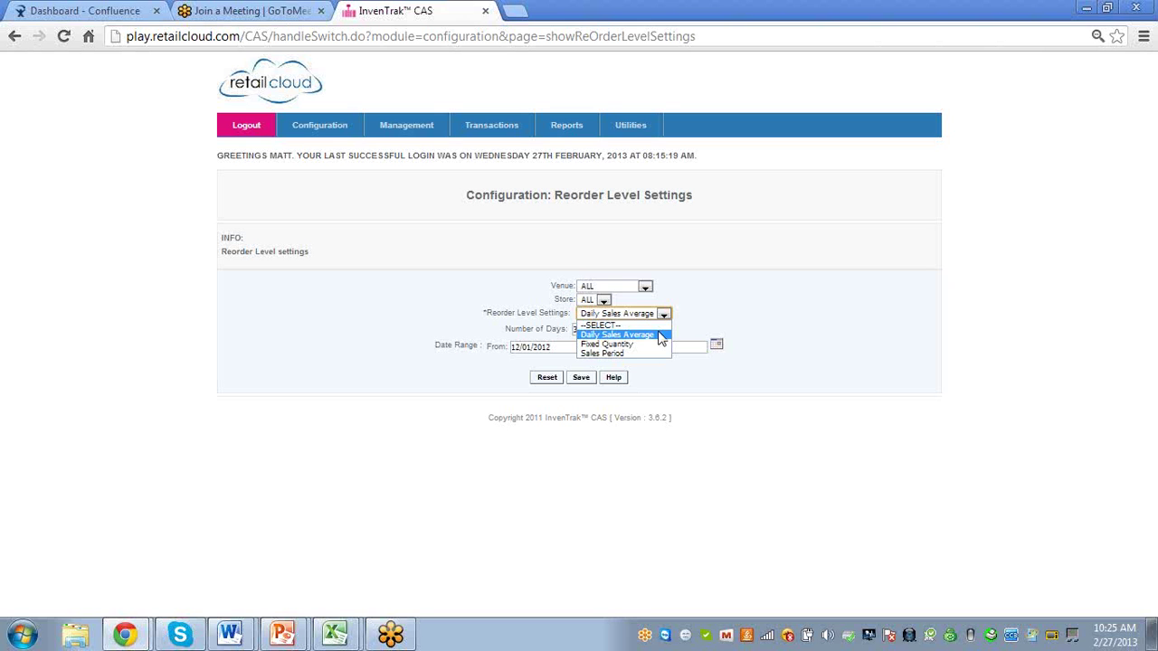
left_click(660, 336)
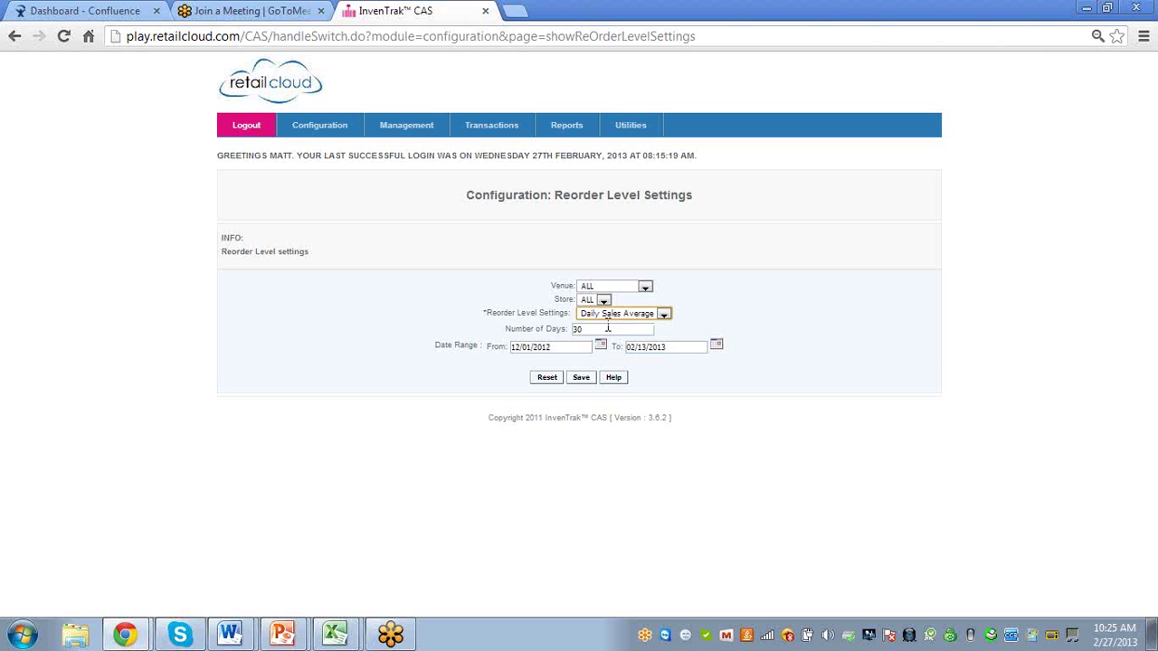
left_click(664, 314)
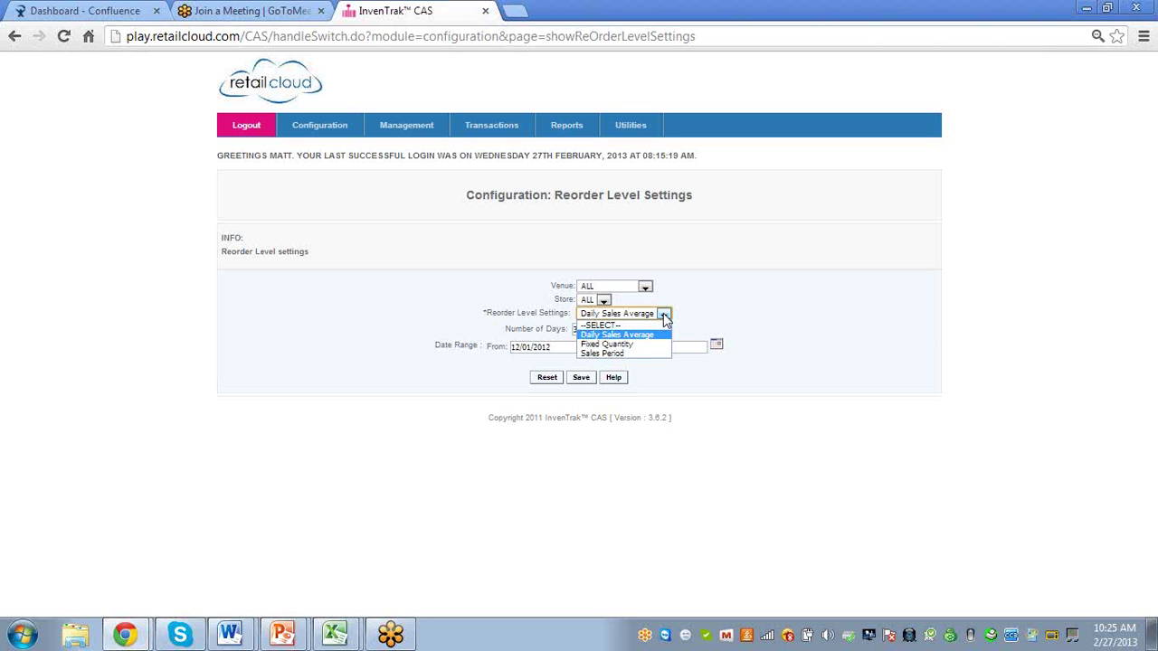
left_click(656, 344)
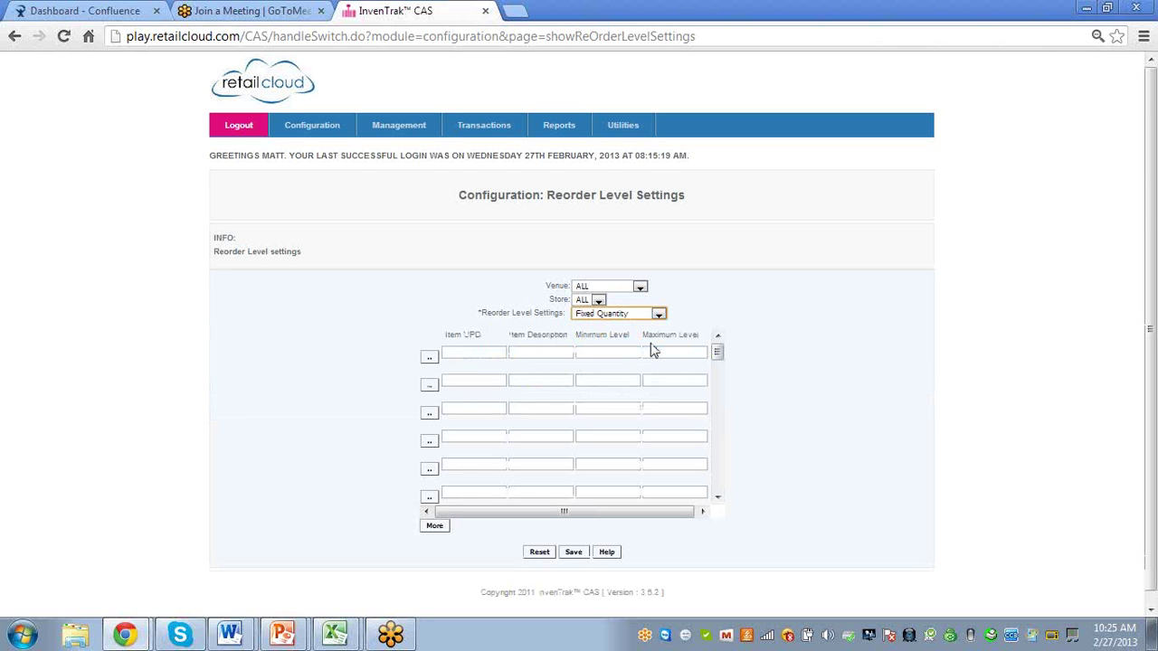
Step: Switch the reorder level setting to Sales Period, check its number of days field, and return the setting to Daily Sales Average
left_click(659, 313)
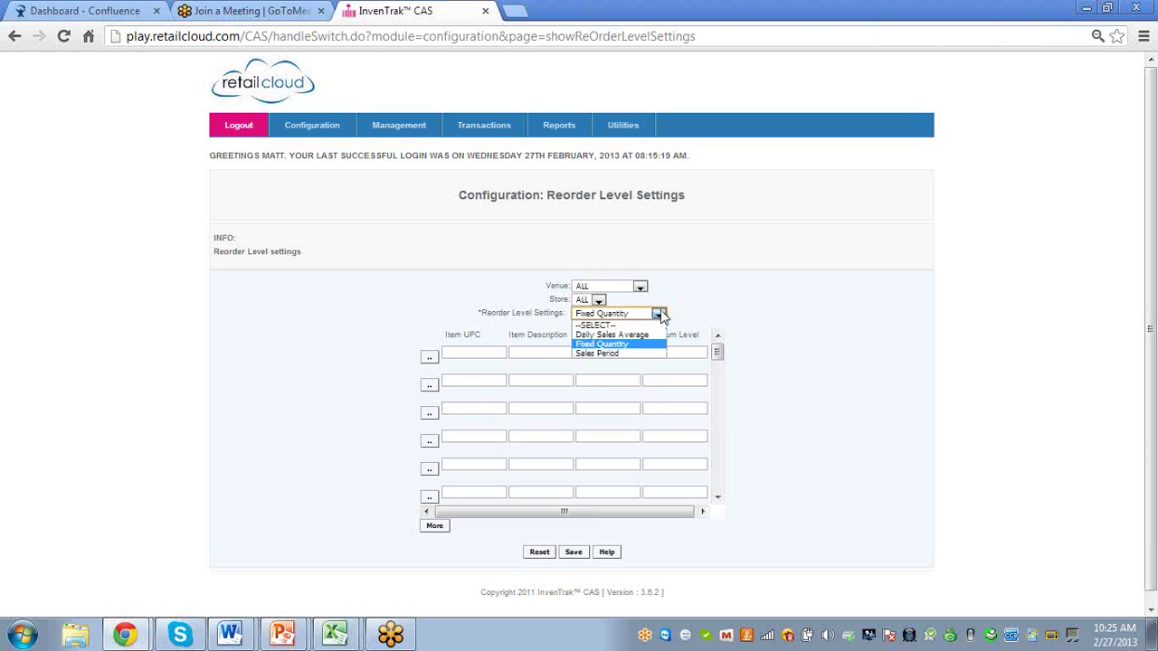
left_click(617, 354)
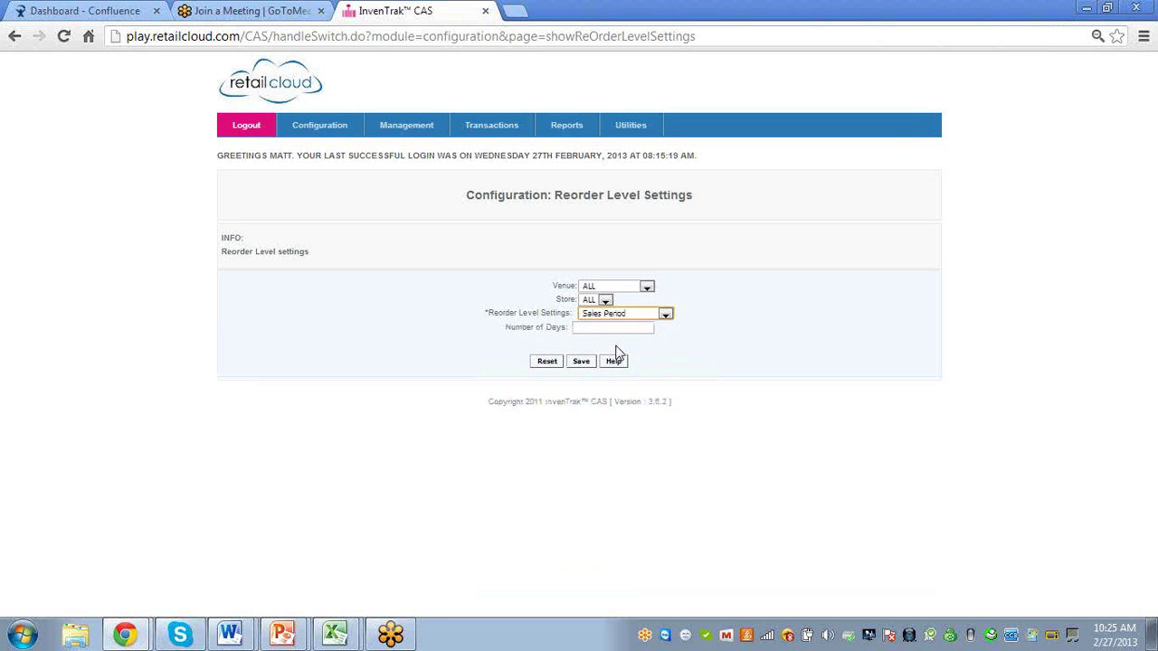
left_click(629, 329)
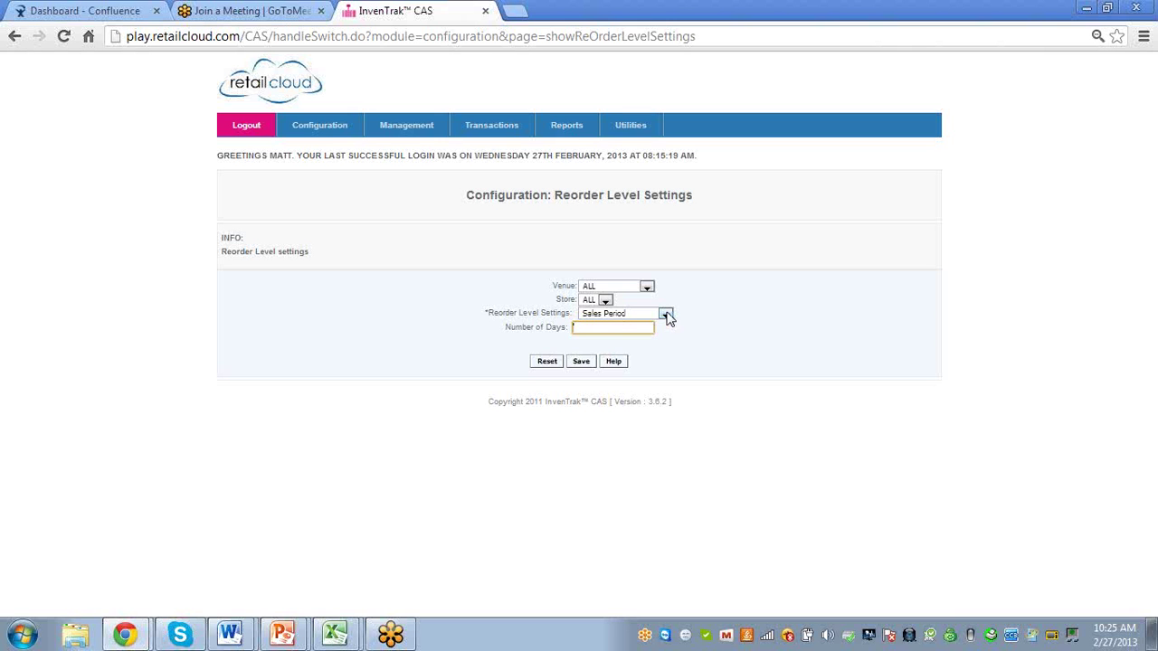
left_click(665, 314)
left_click(644, 337)
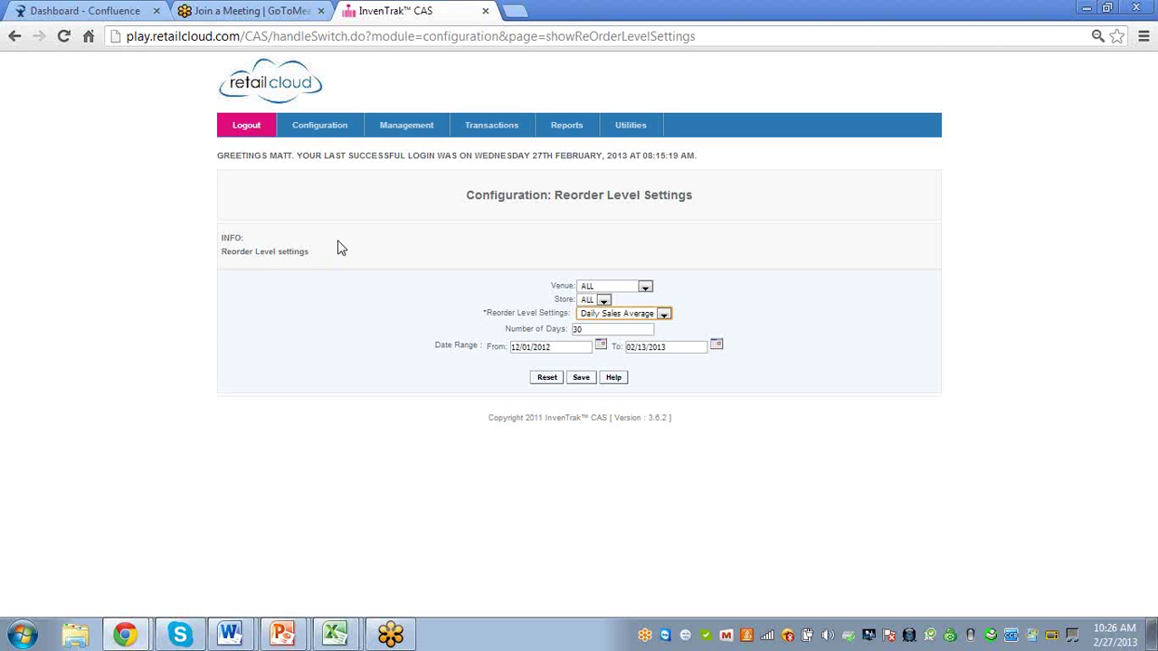
Step: Open the creation page for a static customer category and view the available price books
mouse_move(330, 140)
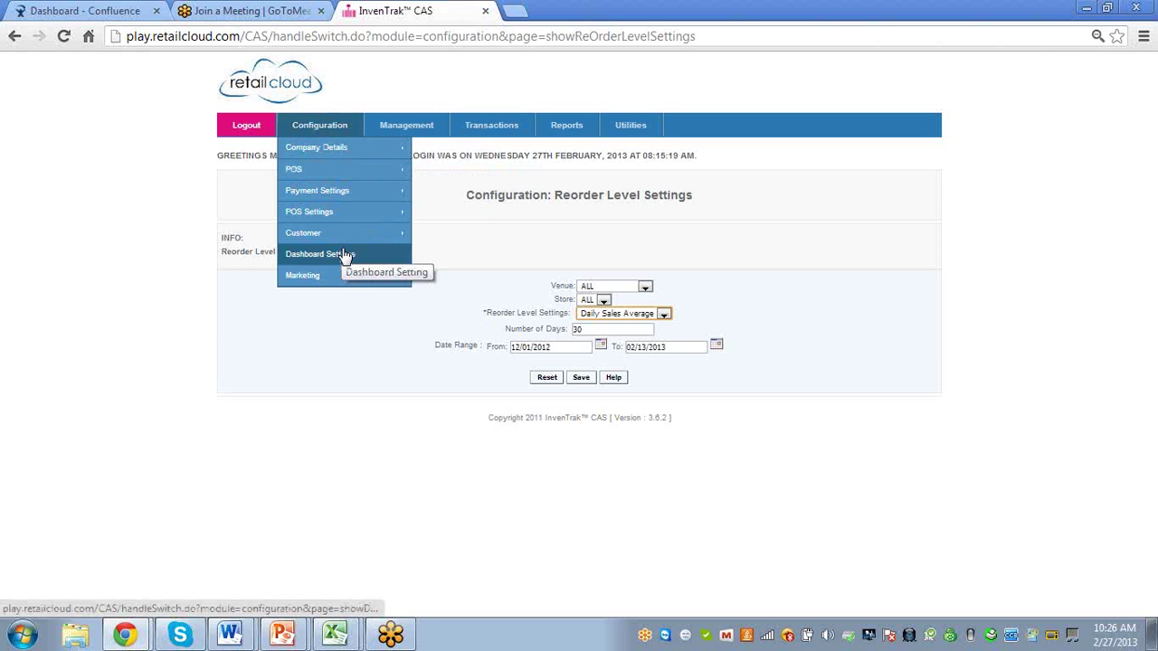
mouse_move(345, 244)
mouse_move(355, 224)
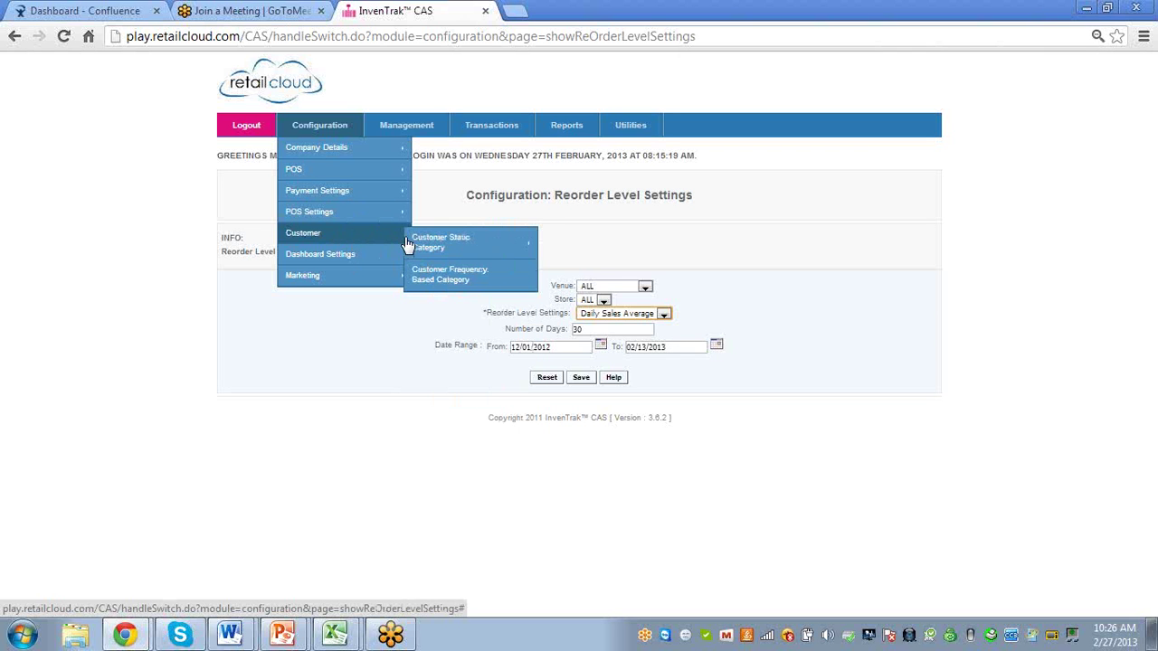
mouse_move(441, 248)
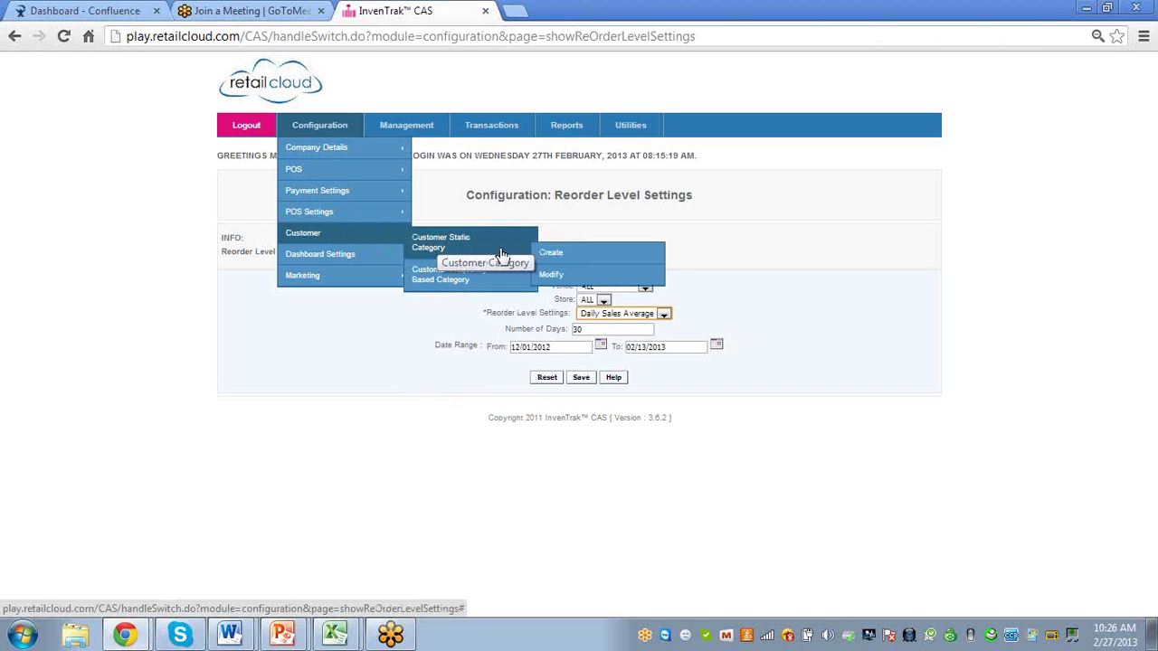
mouse_move(491, 251)
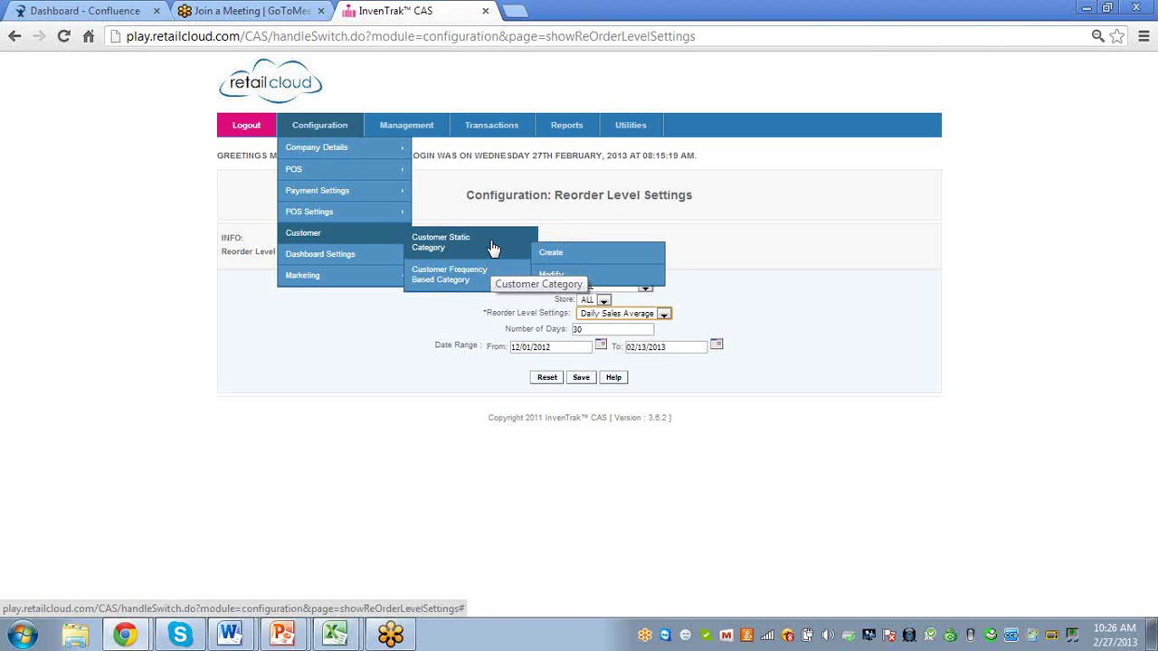
left_click(549, 258)
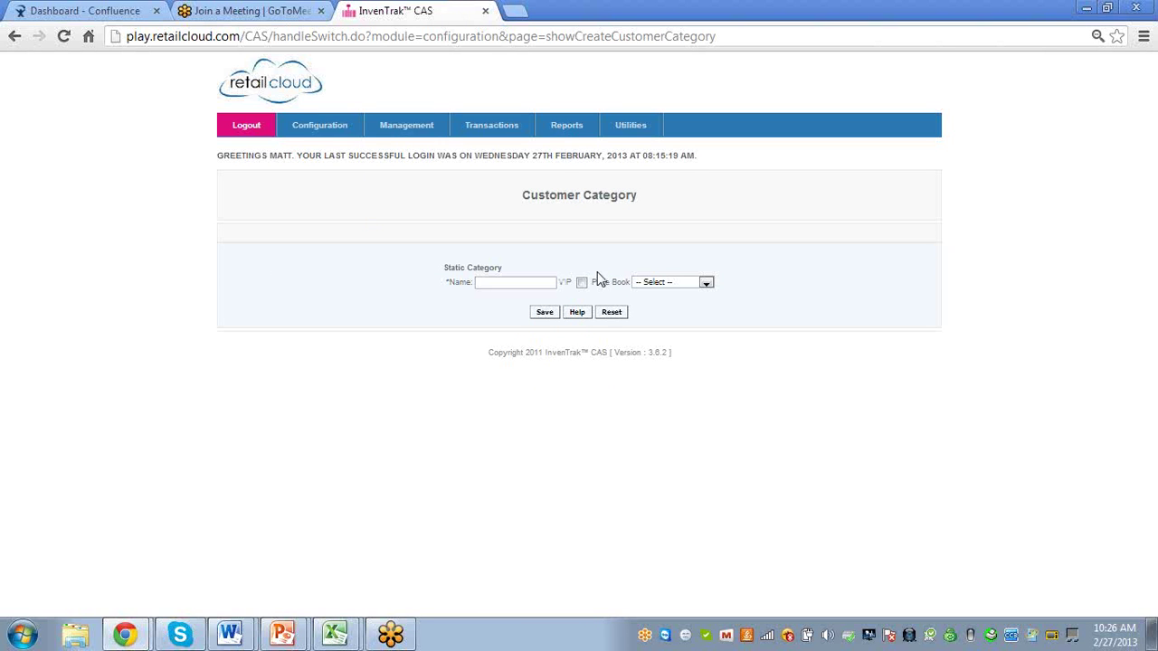
left_click(706, 284)
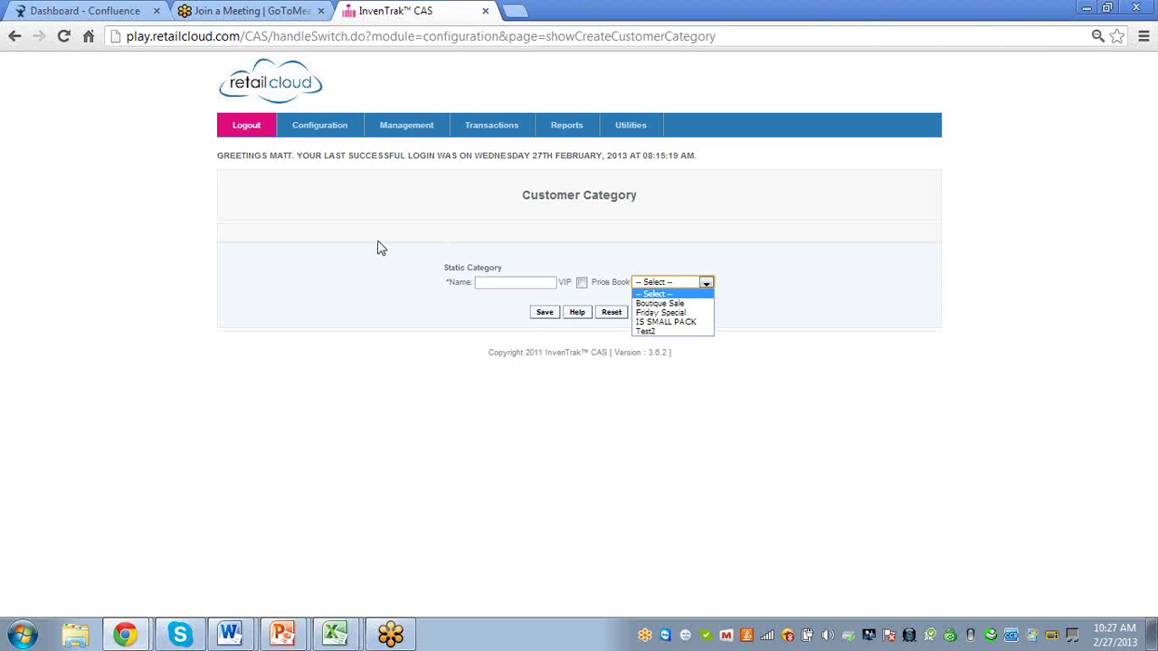
Step: Show the Gross Margin frequency-based customer category and review its category levels
mouse_move(335, 136)
mouse_move(340, 247)
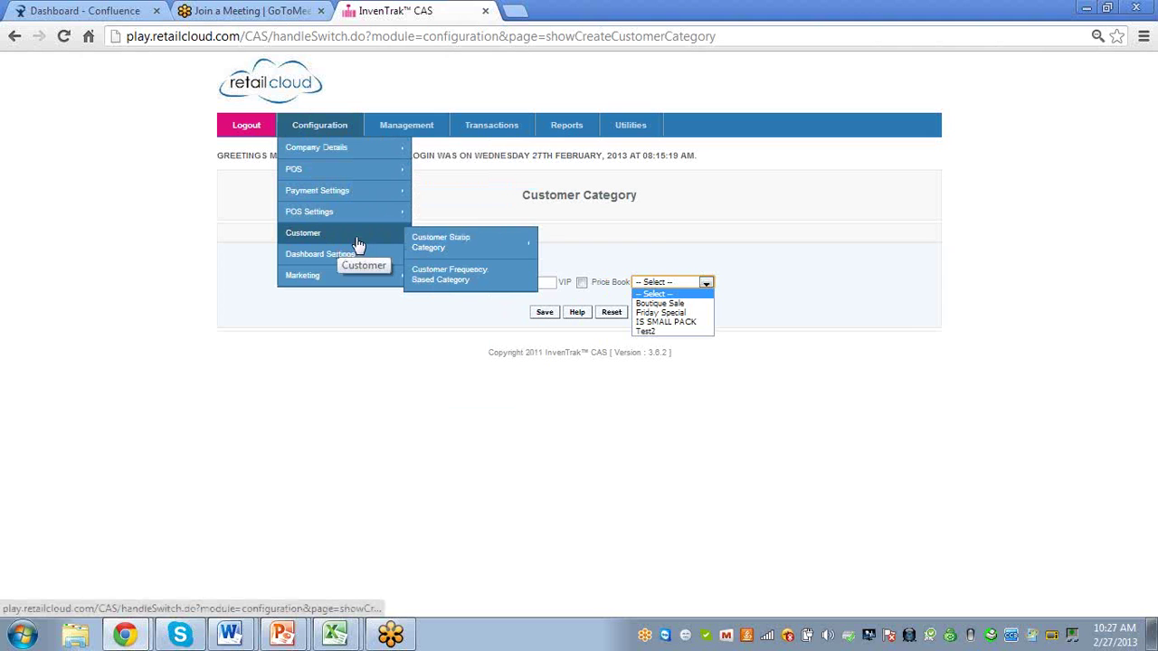
left_click(437, 284)
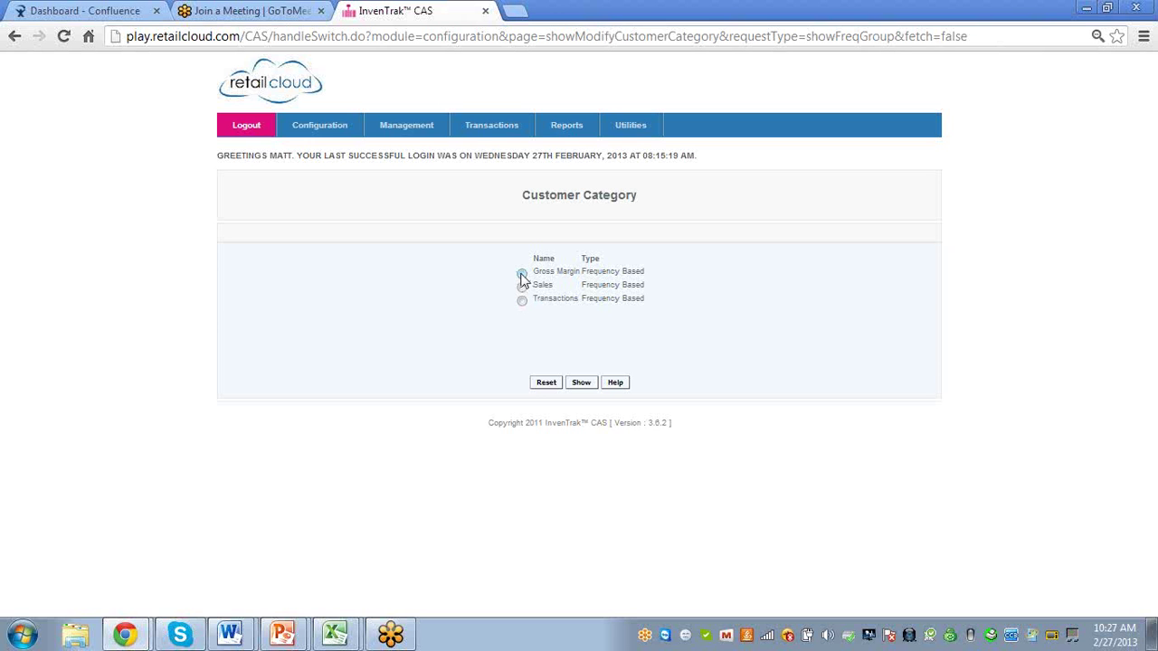
left_click(522, 274)
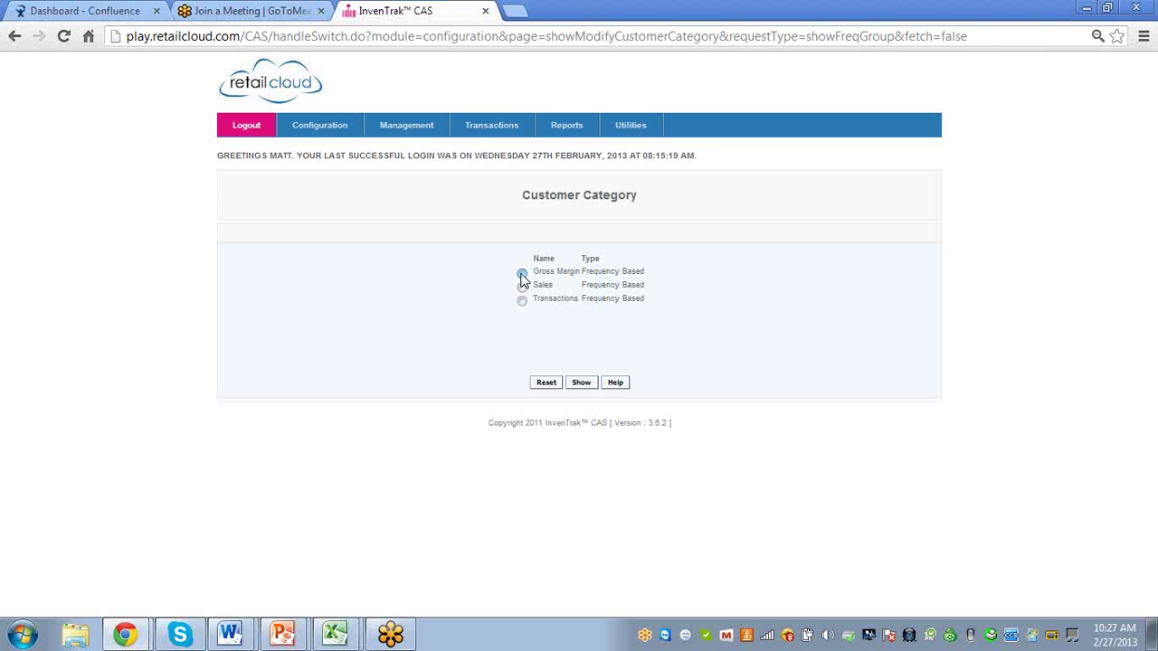
left_click(580, 383)
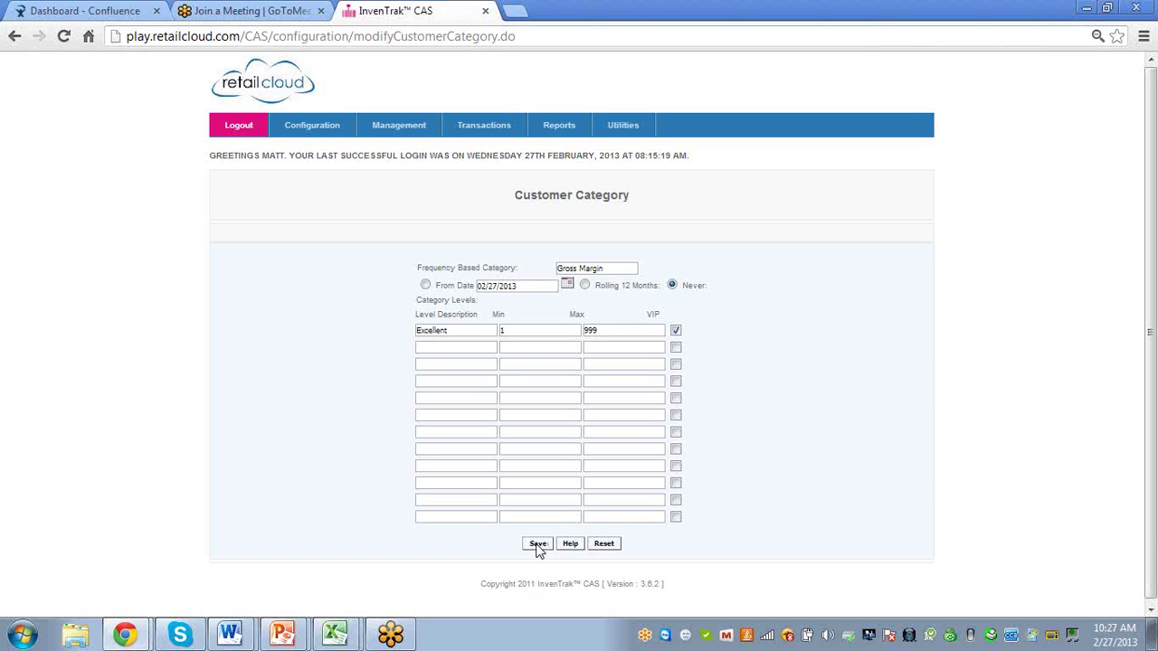
Step: Return to the frequency-based customer categories and show the levels of the Sales category
mouse_move(312, 125)
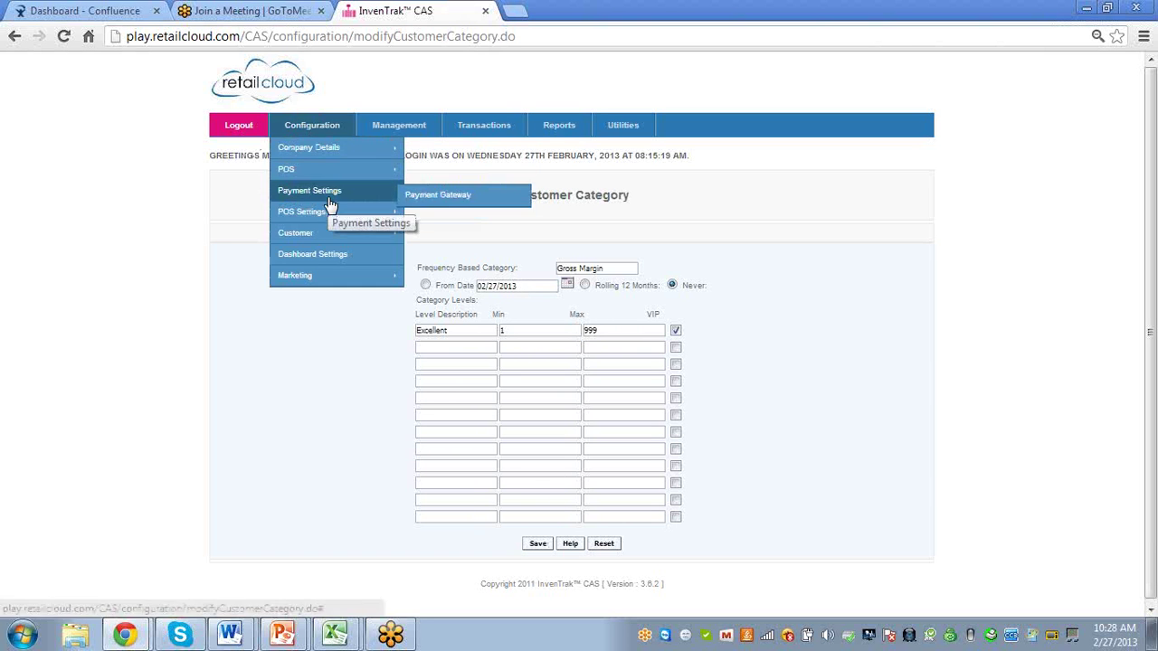
mouse_move(380, 232)
mouse_move(430, 237)
left_click(443, 275)
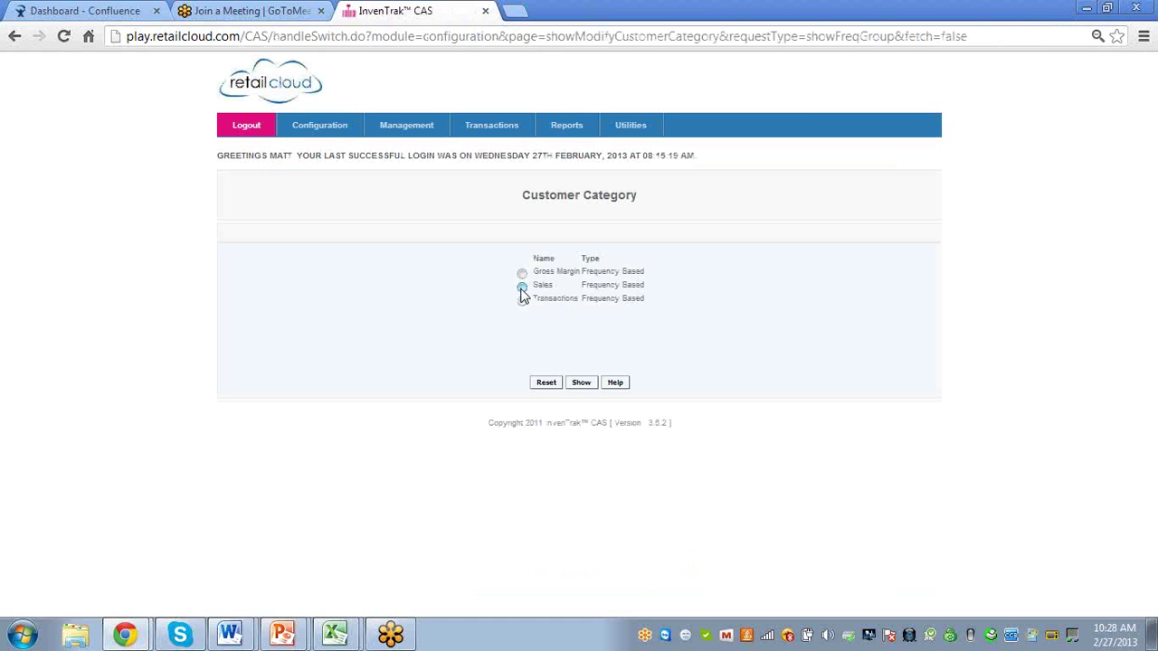
left_click(522, 286)
left_click(581, 381)
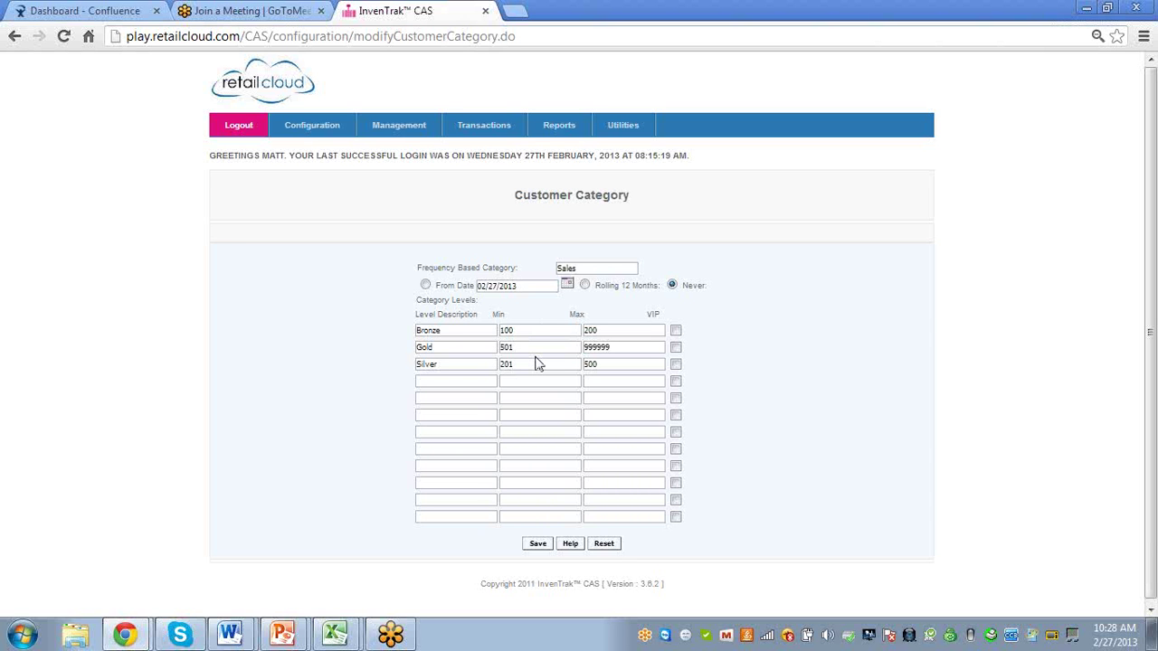
Step: Show the Transactions frequency-based customer category and examine the description of its first level
mouse_move(308, 136)
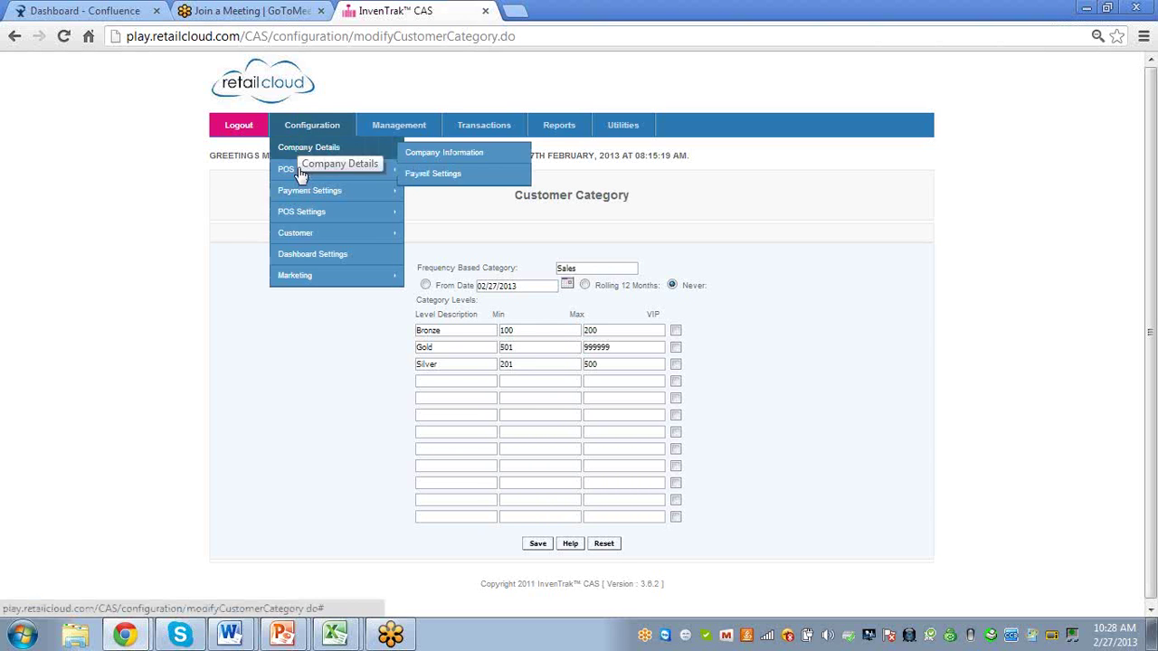
mouse_move(332, 237)
mouse_move(420, 256)
left_click(431, 282)
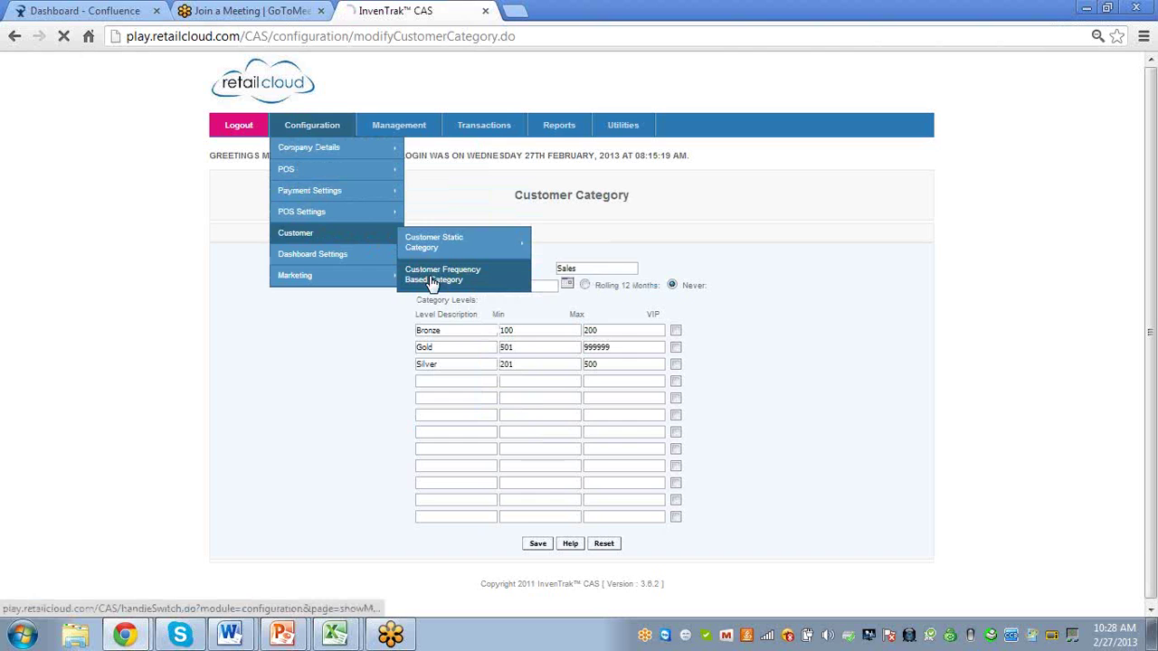
left_click(522, 301)
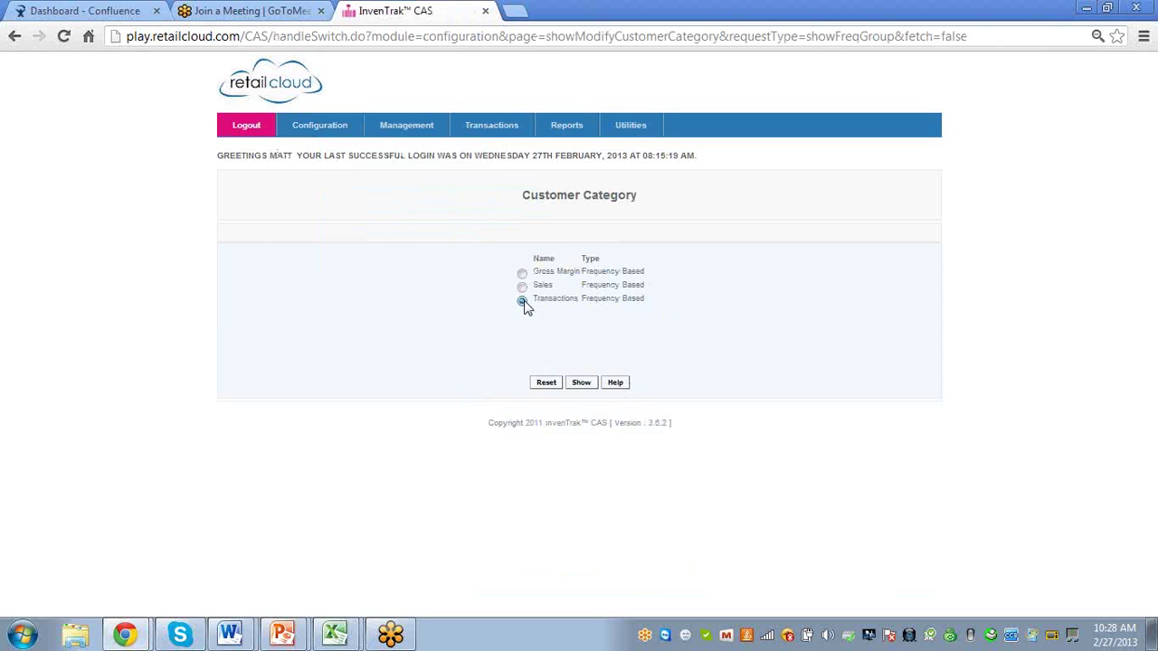
left_click(581, 381)
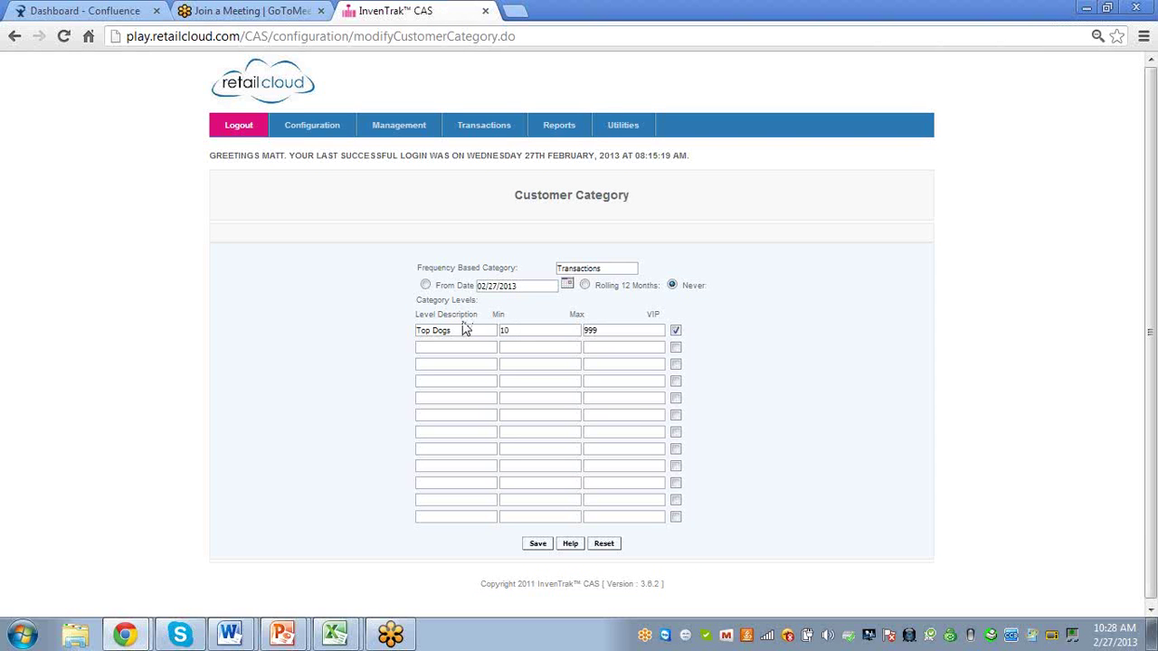
left_click_drag(465, 330, 385, 327)
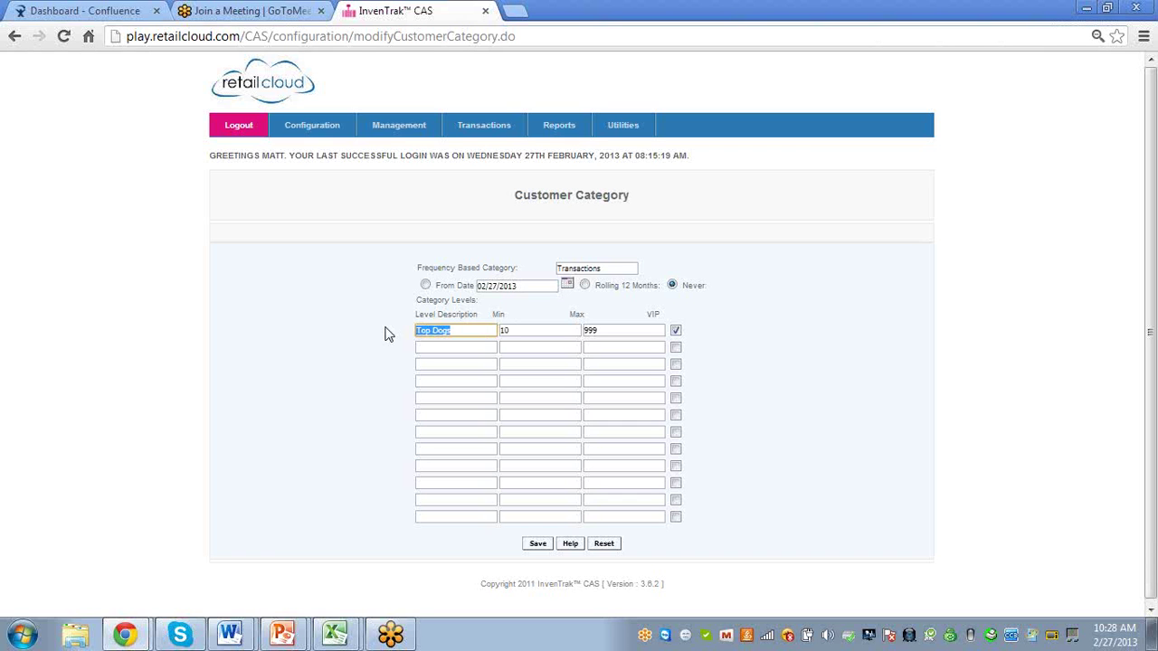
left_click(441, 346)
left_click(455, 331)
mouse_move(308, 127)
mouse_move(311, 237)
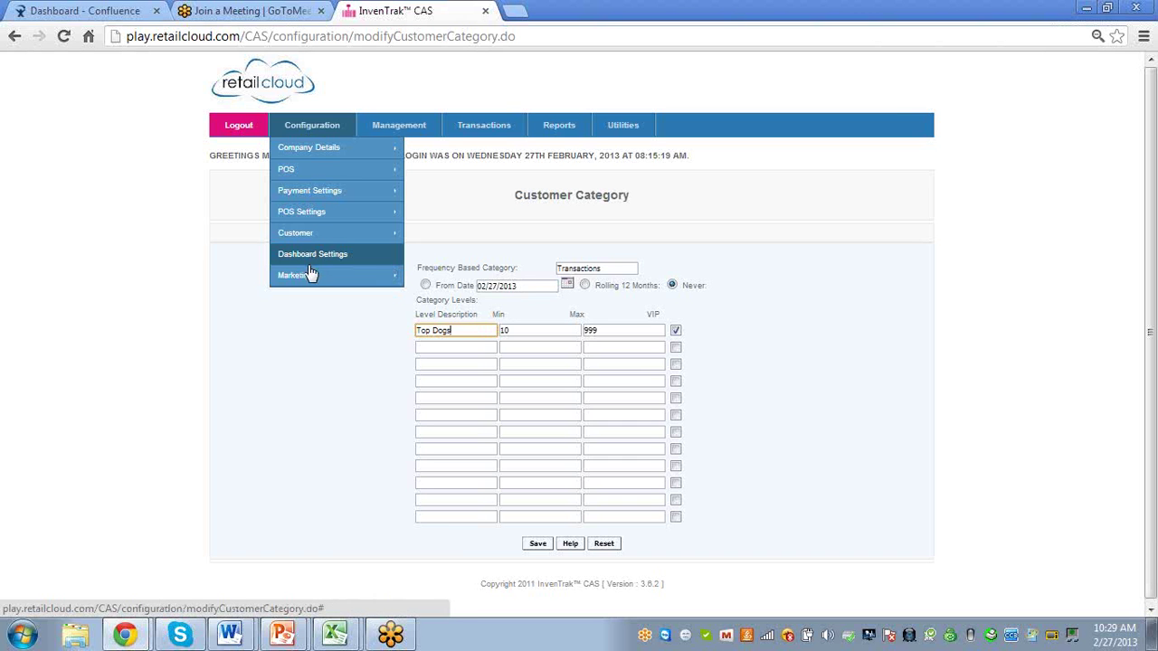
mouse_move(309, 277)
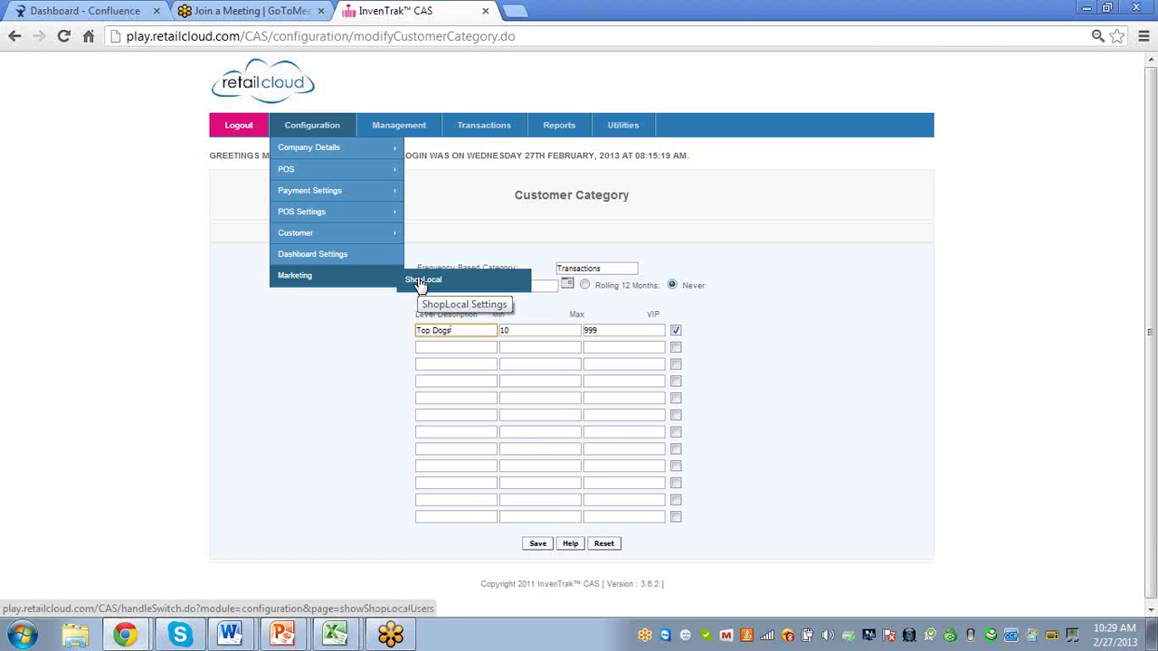
Step: Open the Modify Hierarchy page from the management options and list the hierarchy elements of type Store
mouse_move(406, 138)
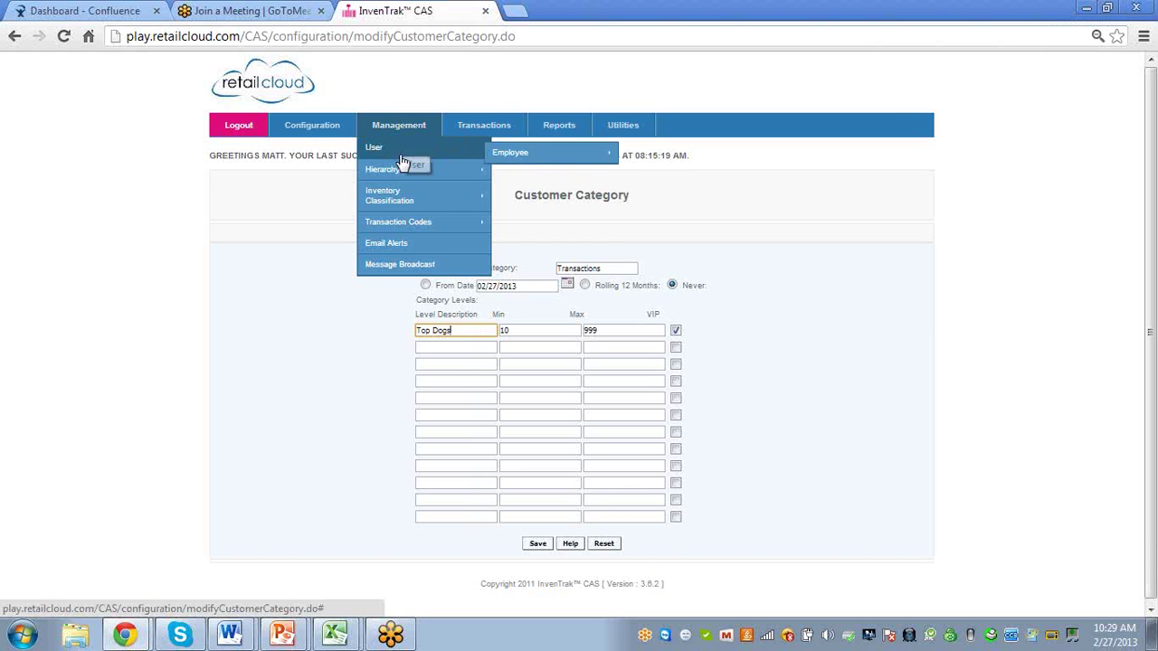
mouse_move(401, 175)
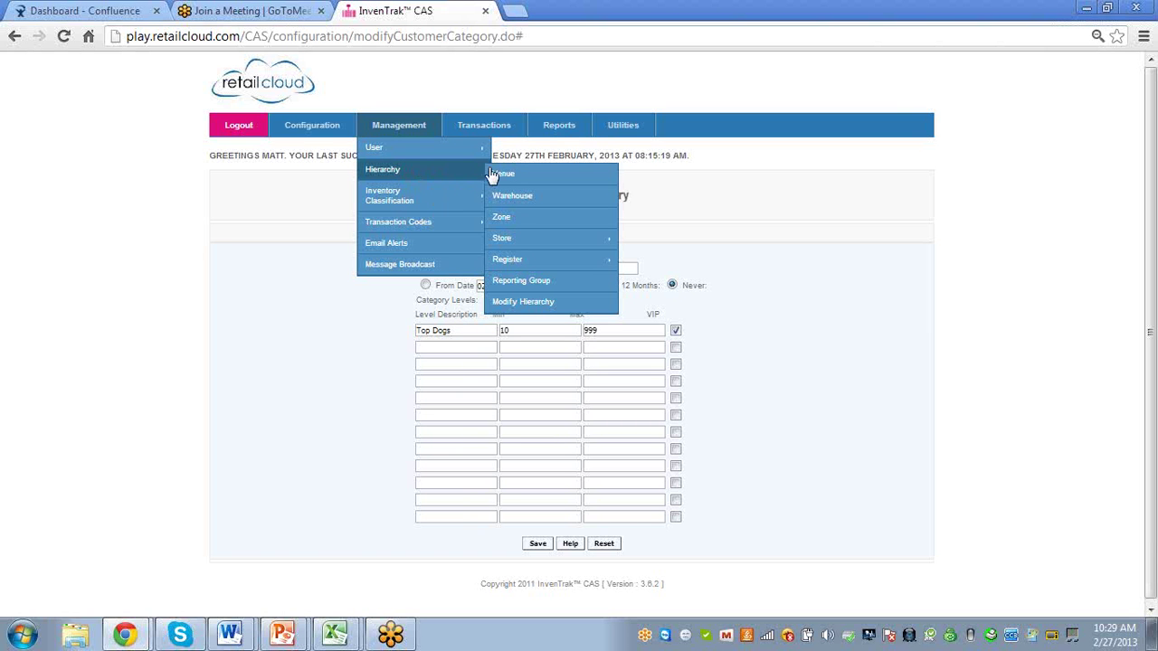
mouse_move(523, 244)
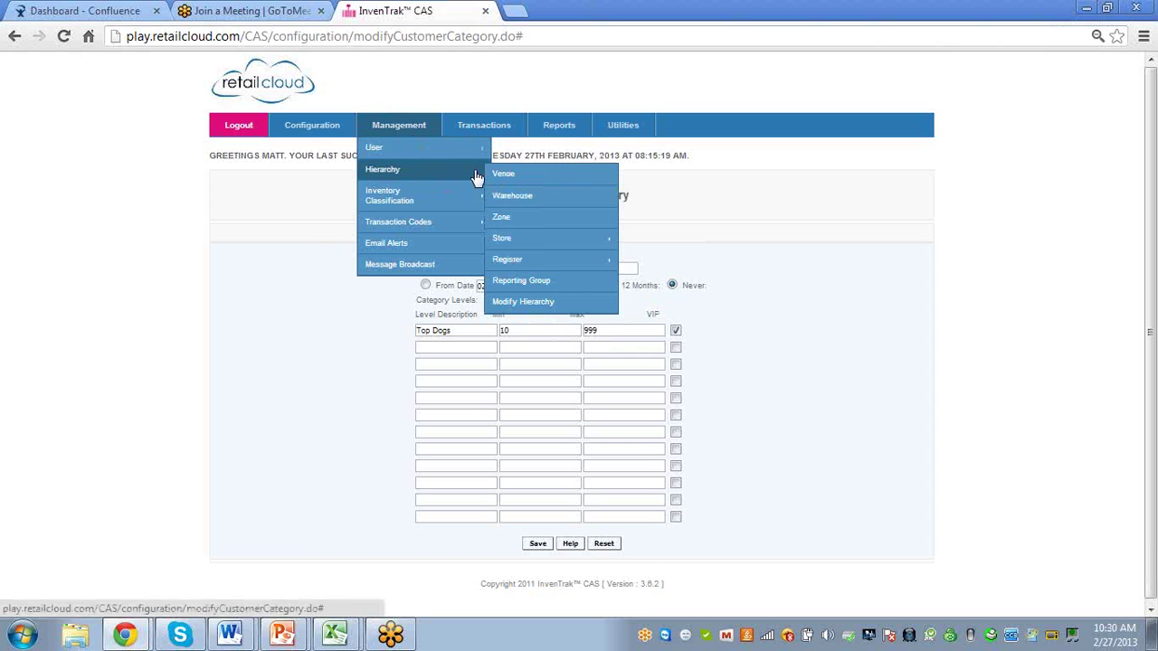
left_click(522, 310)
left_click(622, 311)
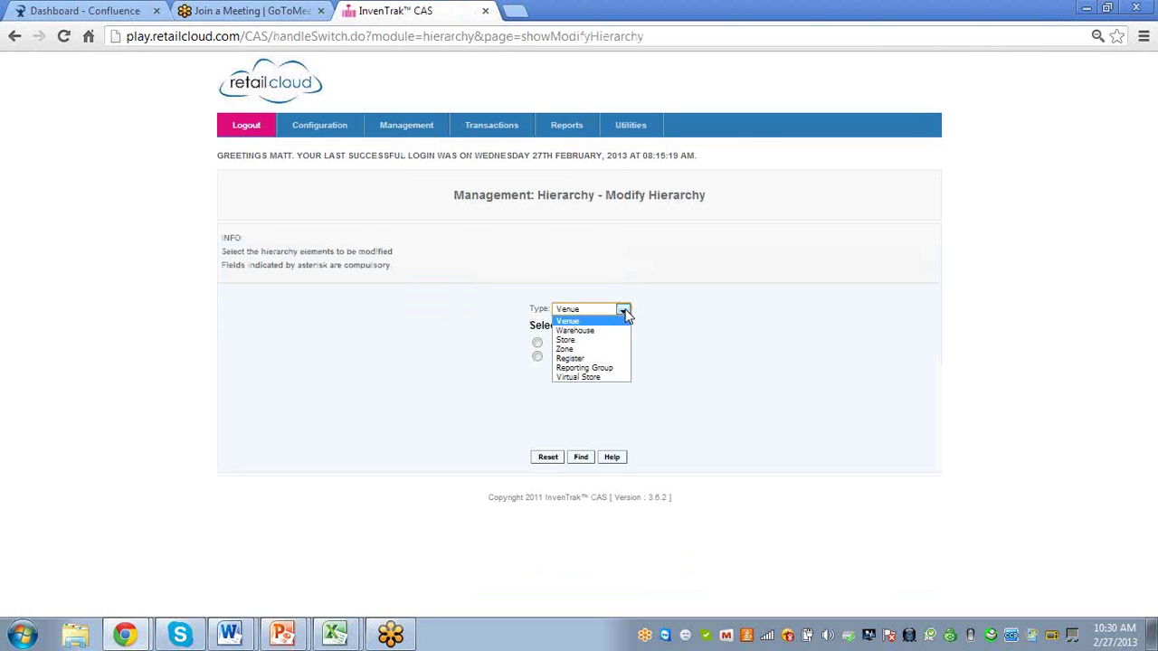
left_click(615, 341)
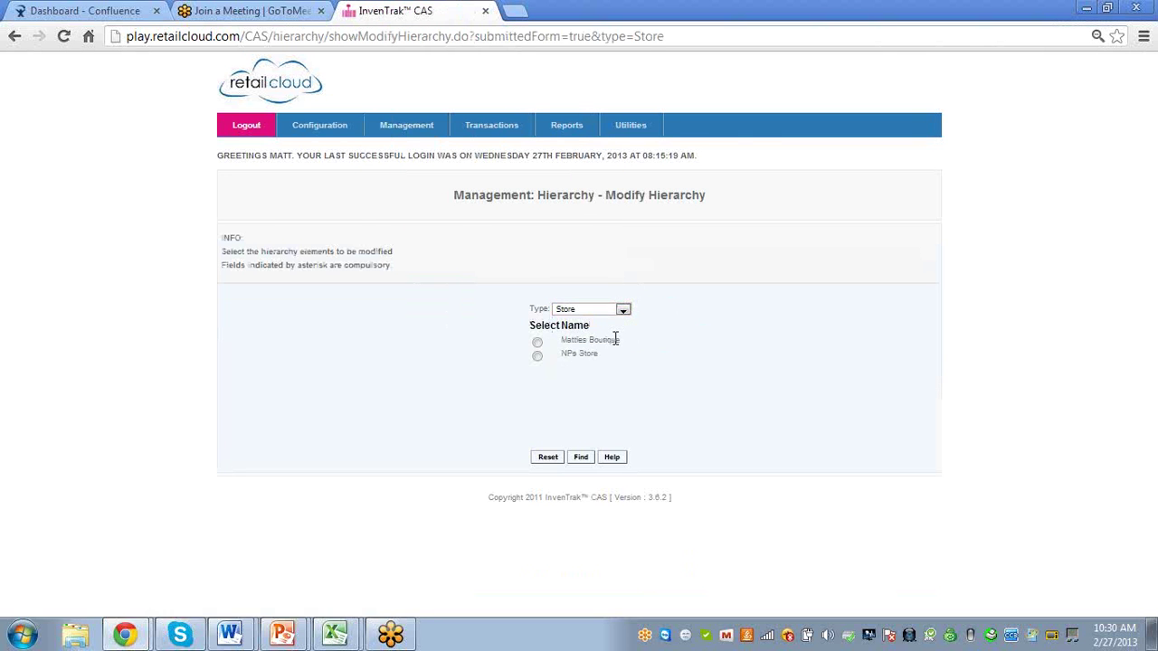
Step: Open the Matties Boutique store record and review its address, receipt and transaction settings
left_click(537, 342)
left_click(581, 457)
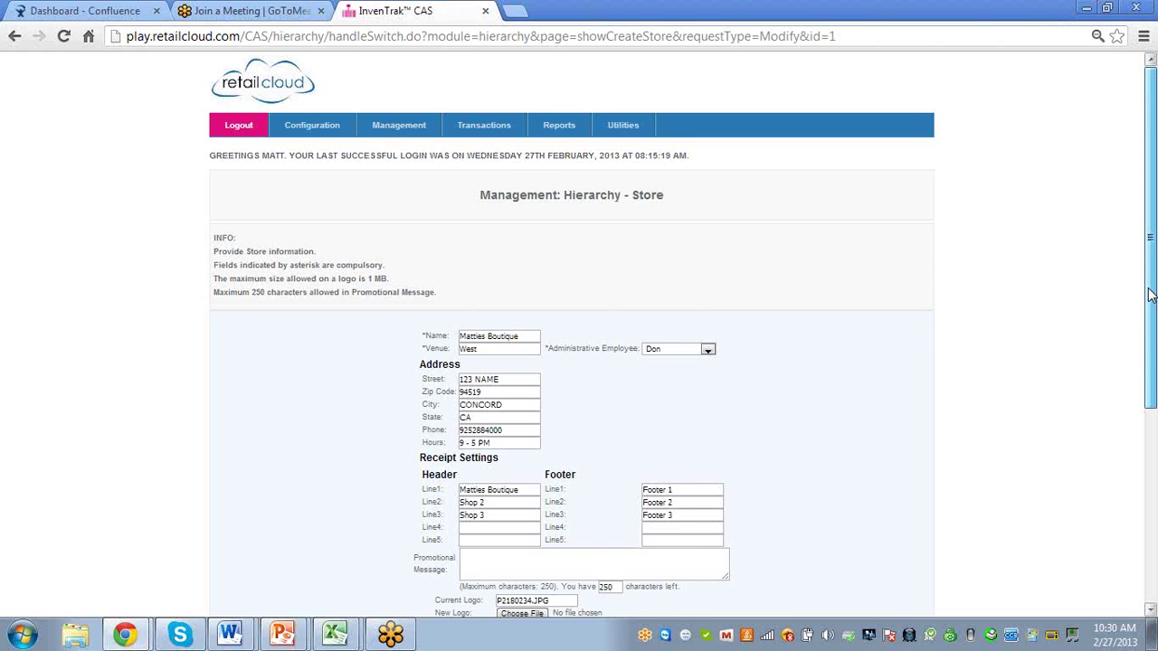
left_click_drag(1150, 338, 1154, 396)
scroll(1150, 350, "down", 3)
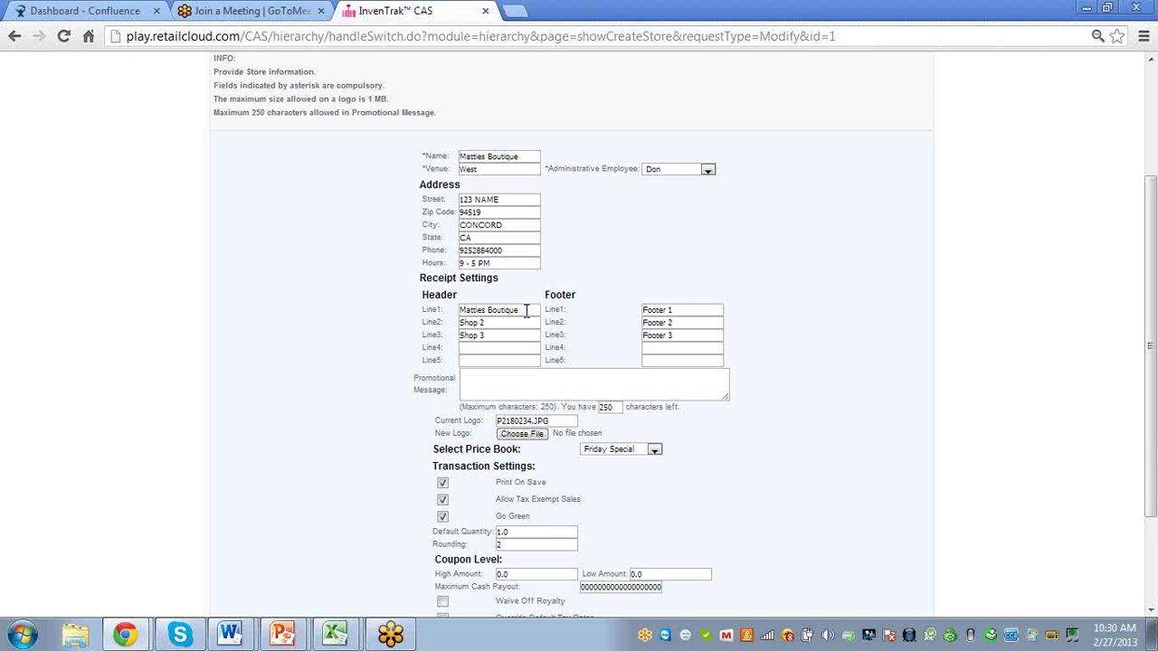
Step: Examine the Matties Boutique receipt header and footer lines, promotional message, transaction settings and coupon level options
left_click_drag(524, 309, 436, 315)
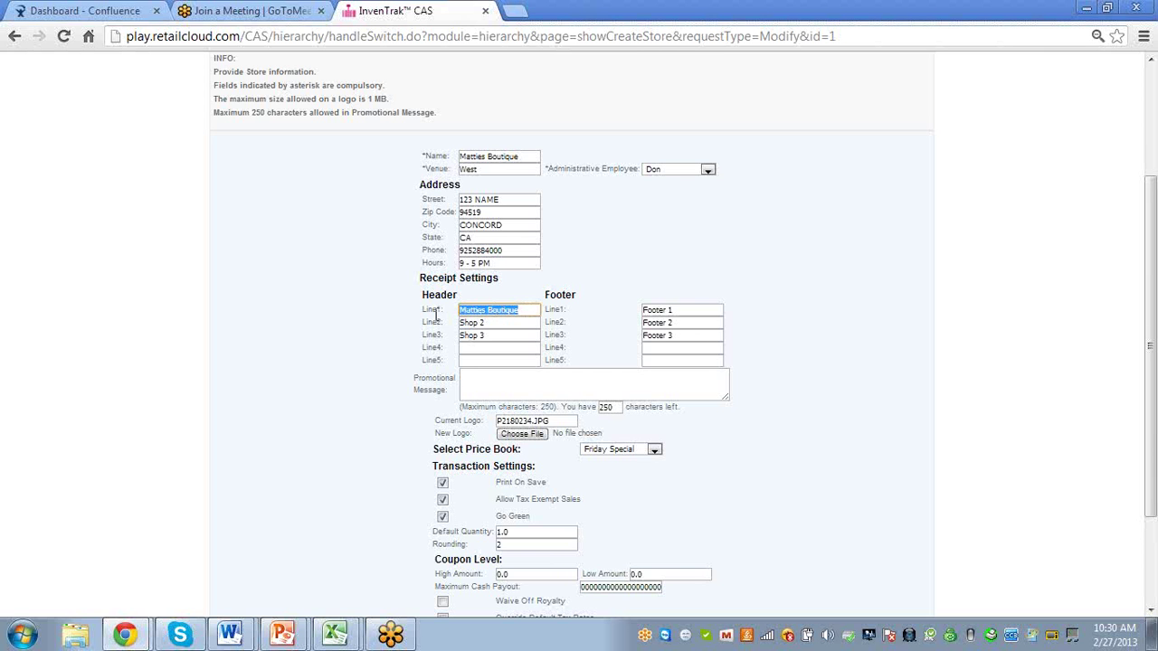
left_click(527, 309)
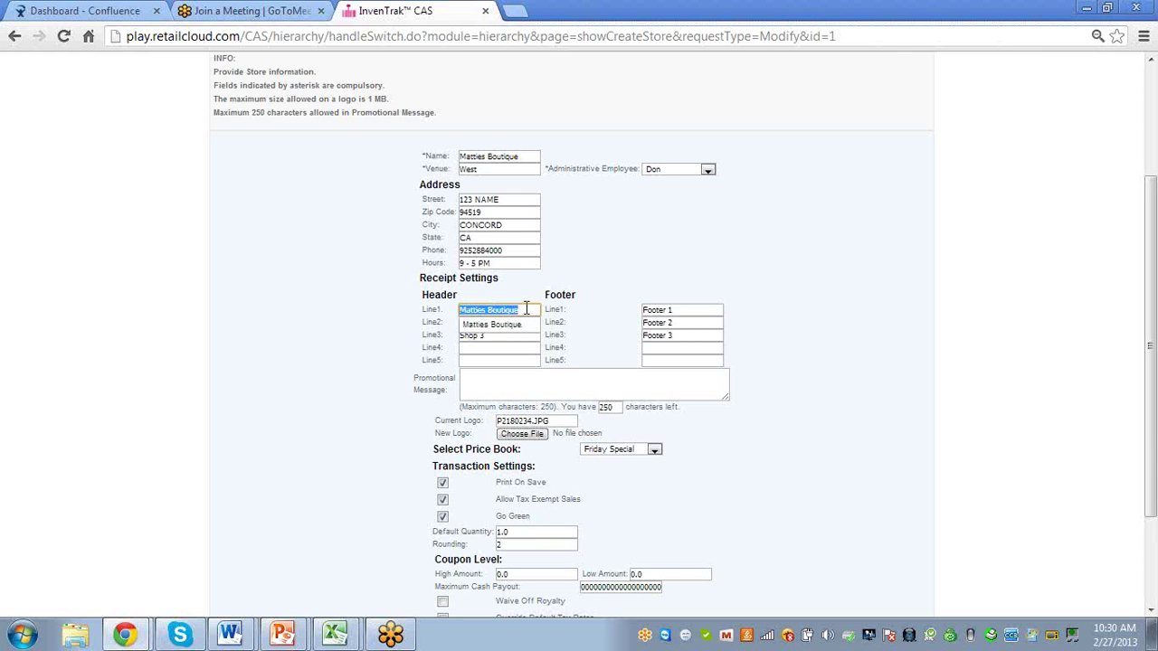
left_click(685, 381)
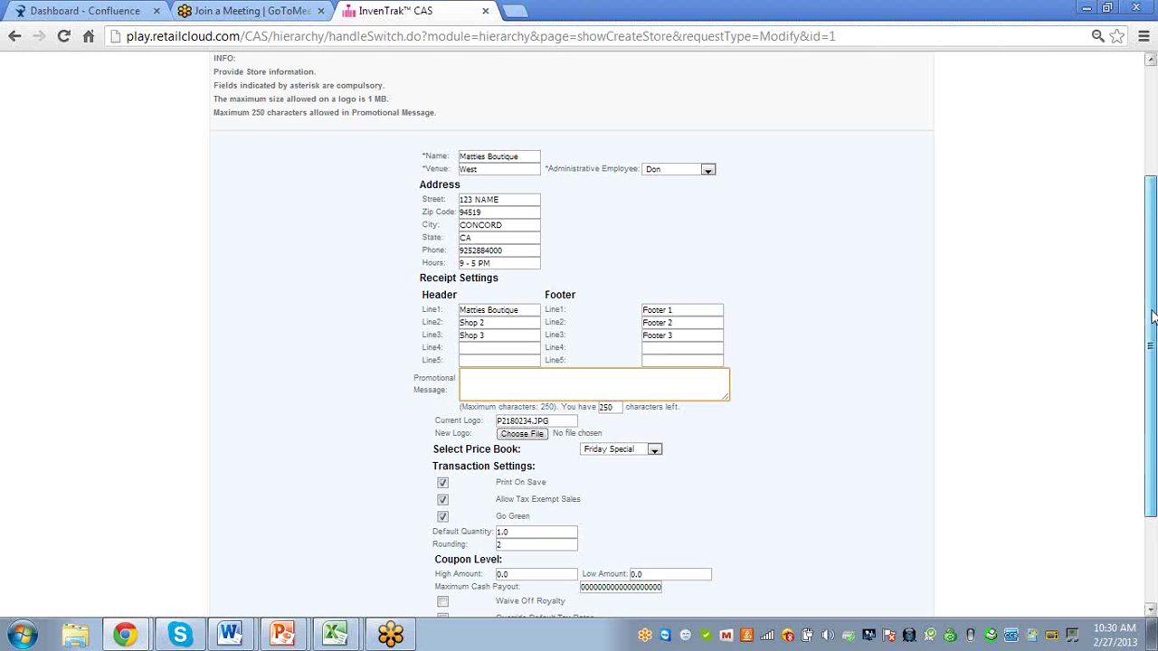
mouse_move(1151, 316)
left_mouse_down()
mouse_move(1149, 306)
mouse_move(1148, 316)
left_mouse_up()
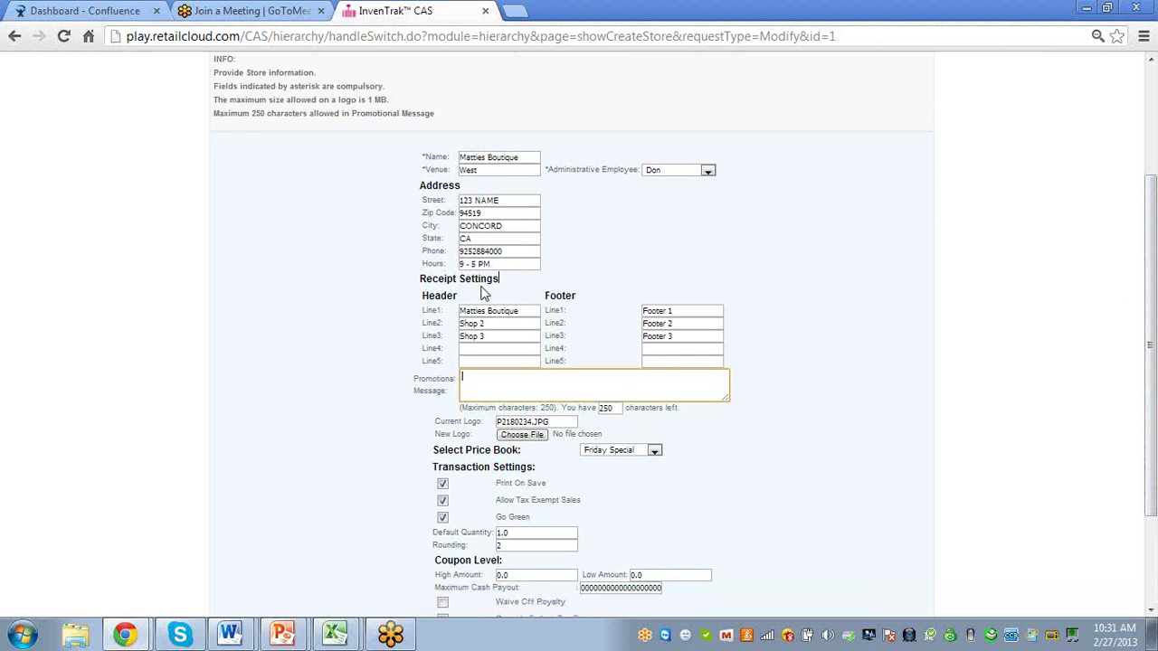
left_click(691, 309)
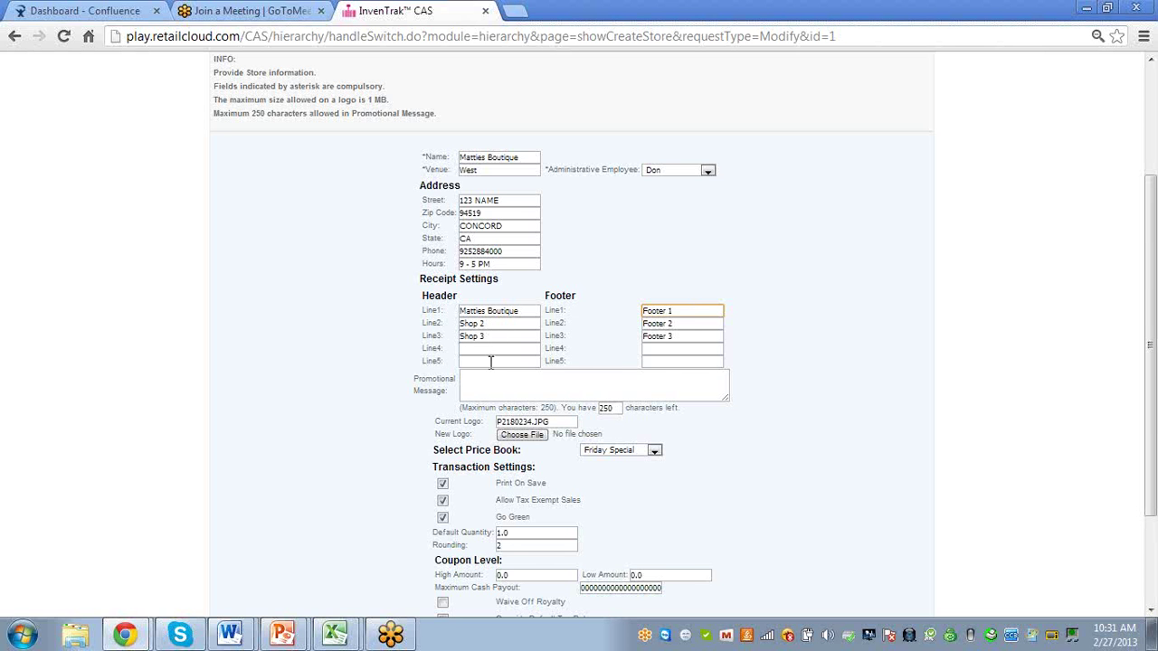
left_click(577, 381)
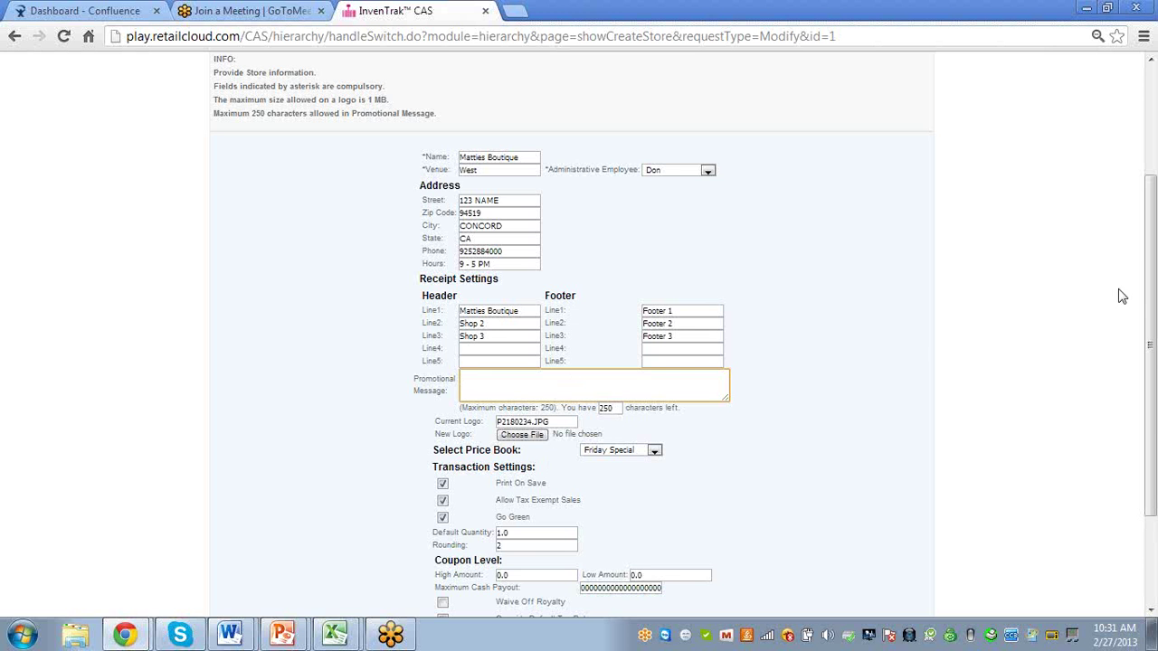
left_click_drag(1153, 296, 1154, 383)
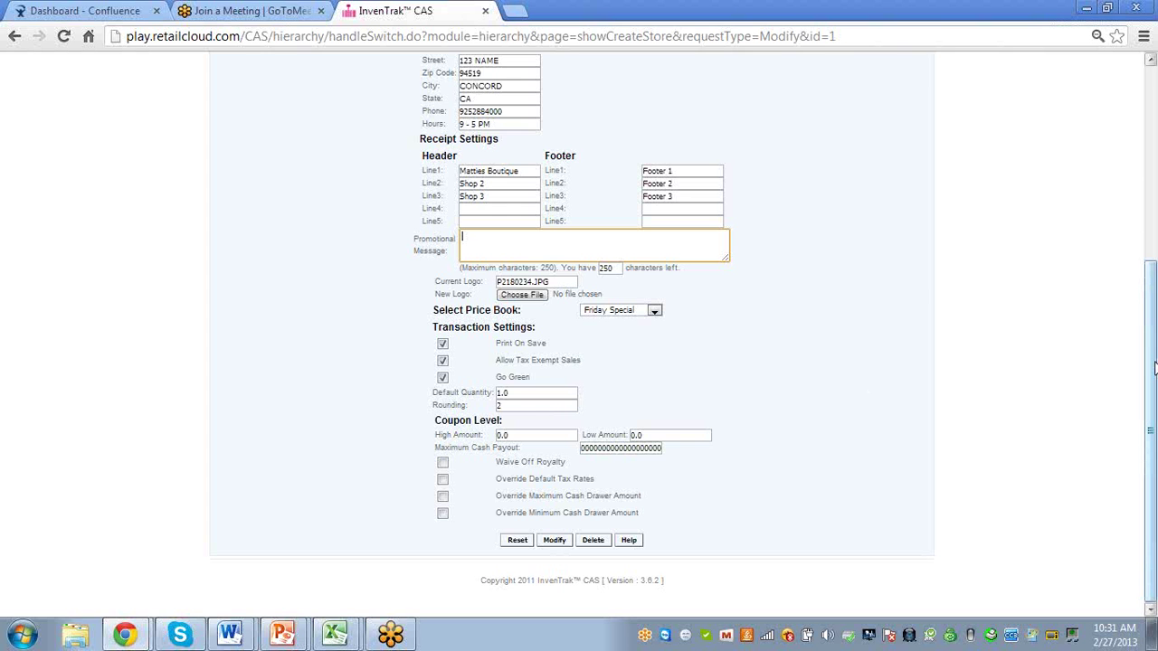
scroll(1154, 366, "up", 5)
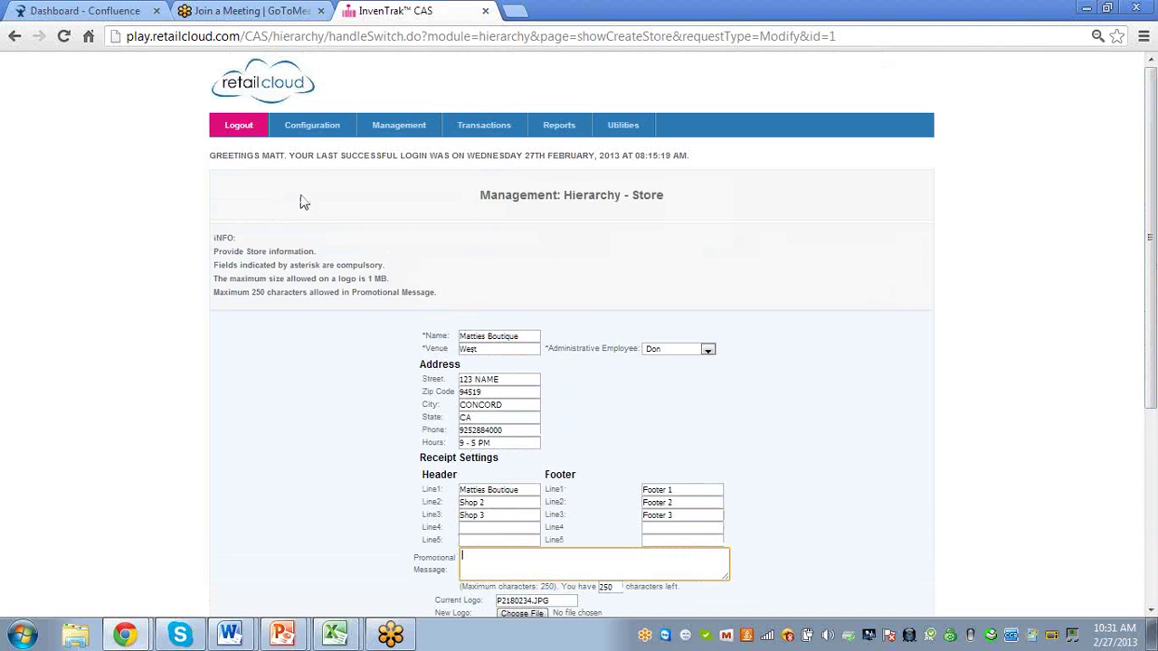
Step: Open the ShopLocal settings from the marketing configuration and move Matties Boutique out of the registered stores
mouse_move(310, 129)
mouse_move(306, 277)
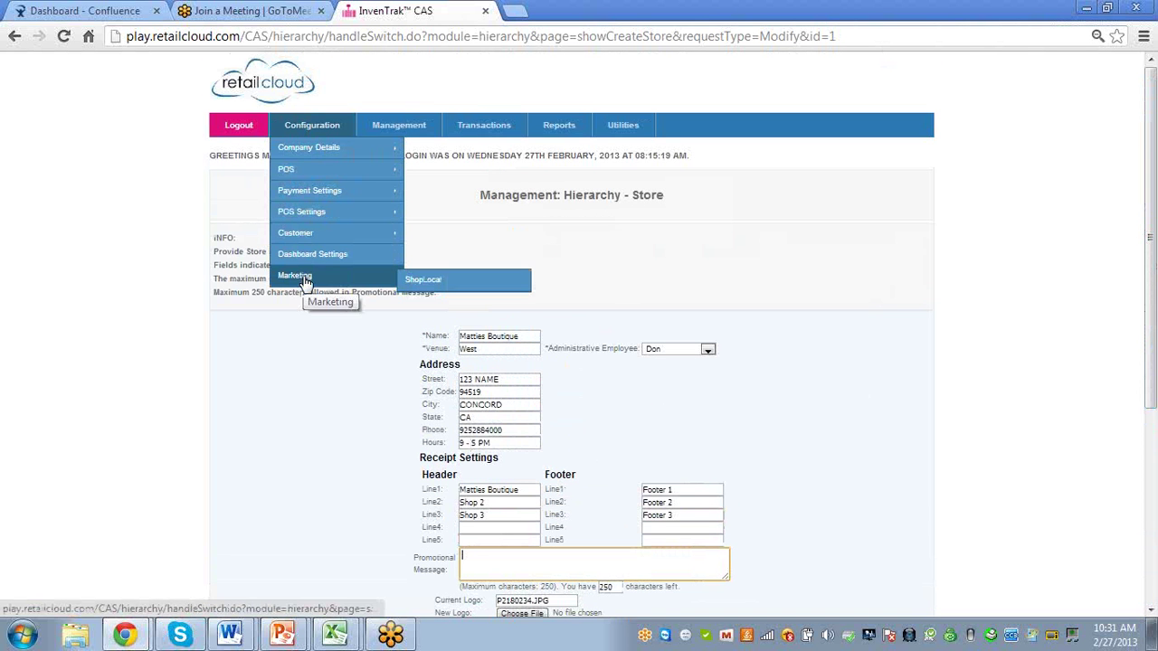
left_click(424, 290)
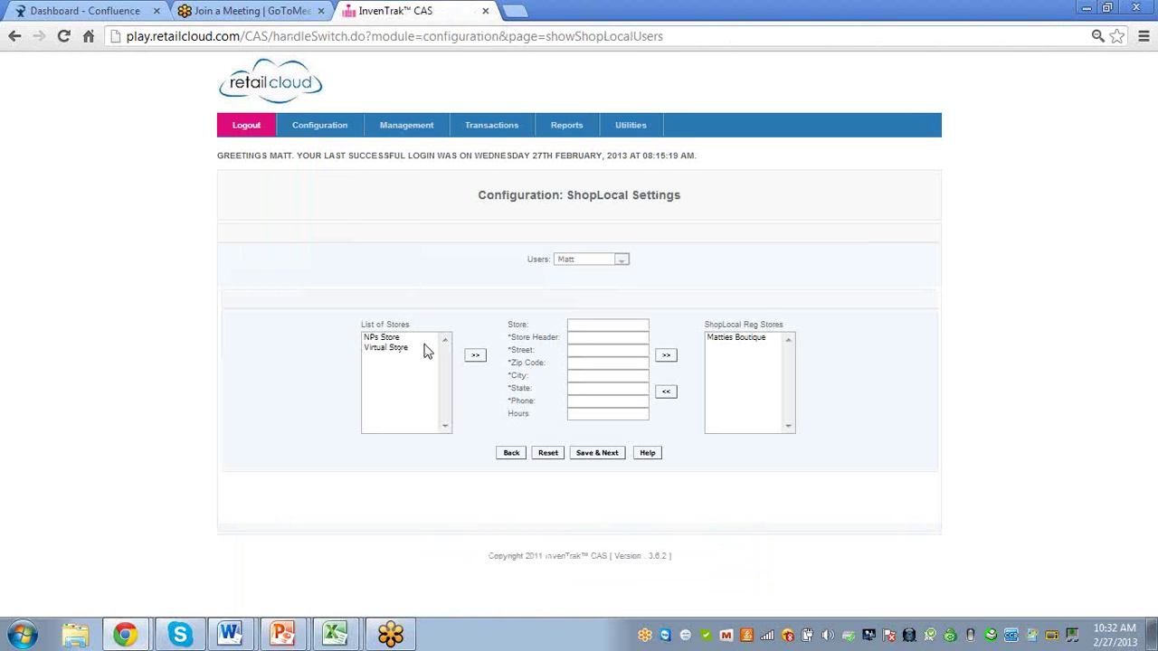
left_click(718, 338)
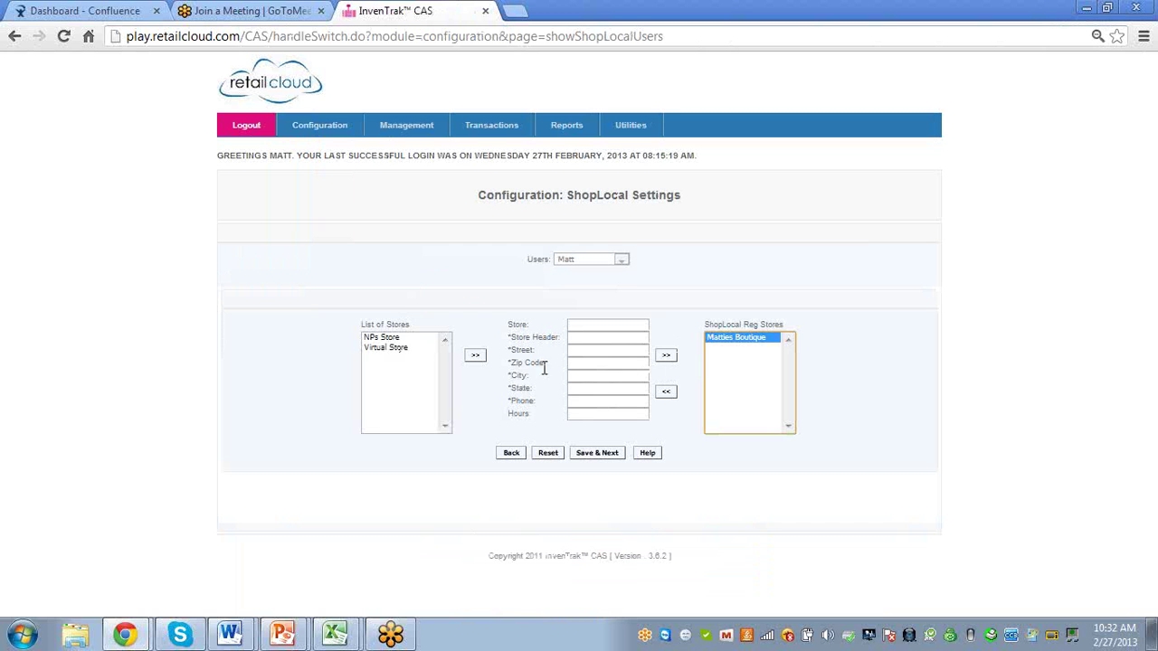
left_click(667, 393)
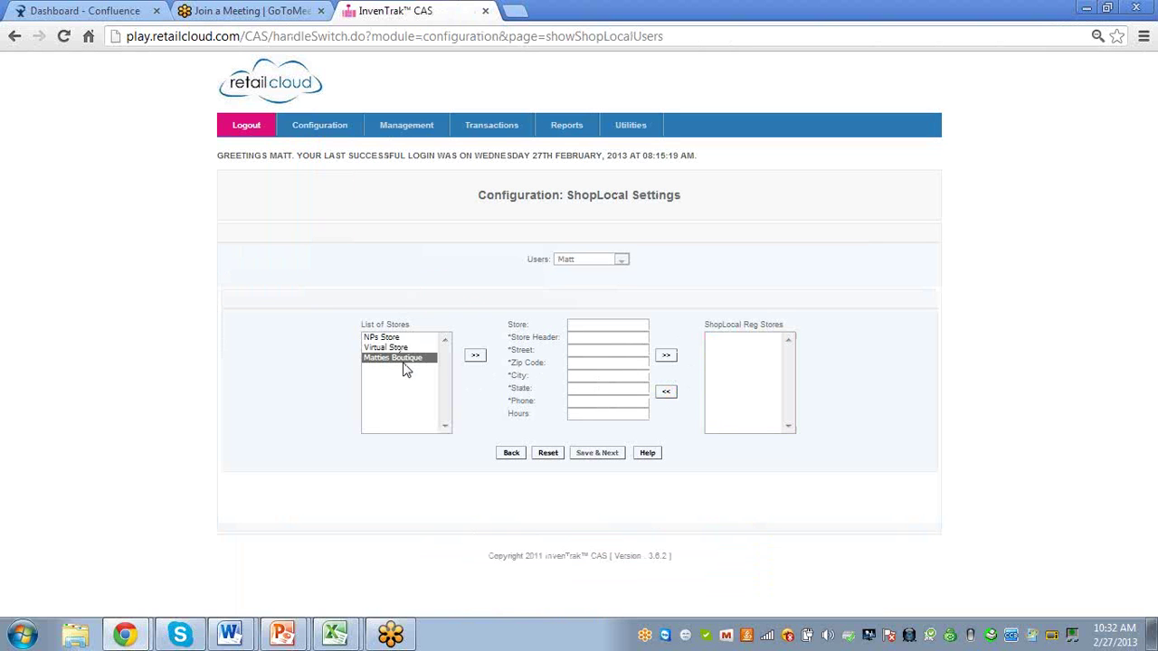
Step: Load the Matties Boutique store details, register the store for ShopLocal, and save to continue to the service summary
left_click(475, 358)
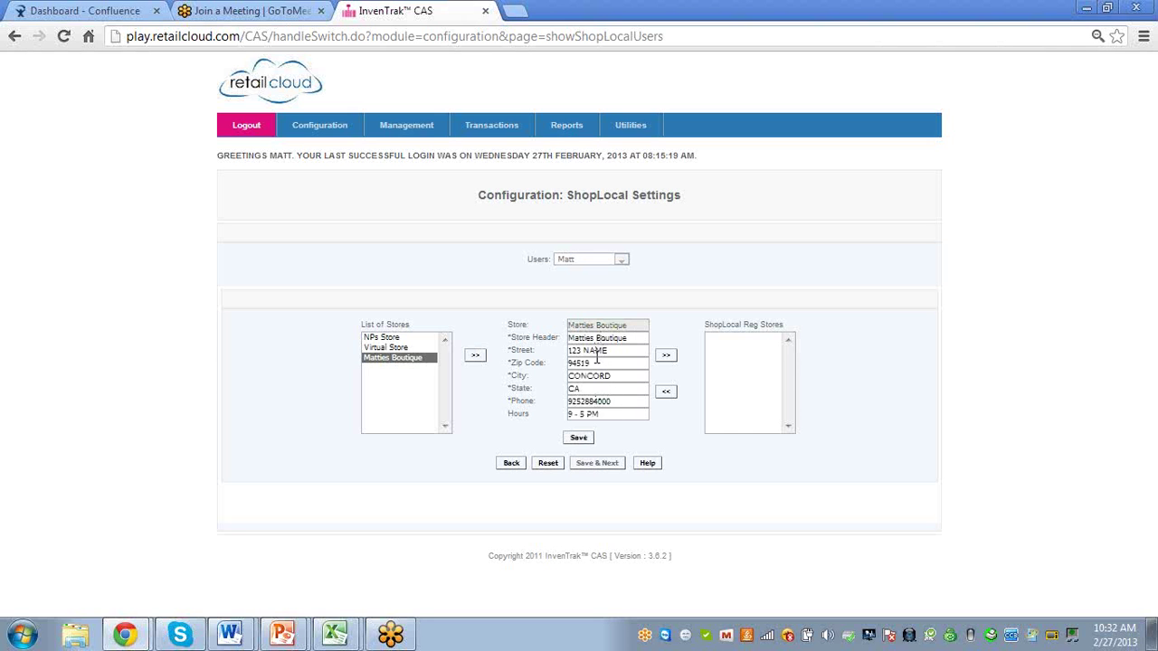
left_click(666, 355)
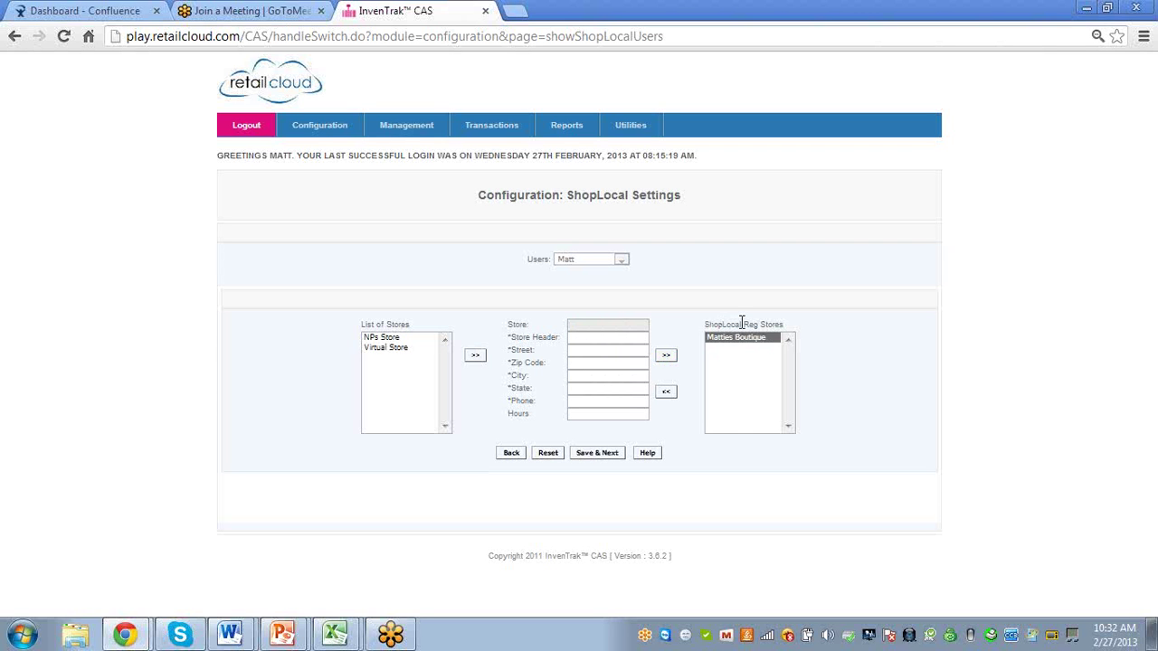
left_click(584, 453)
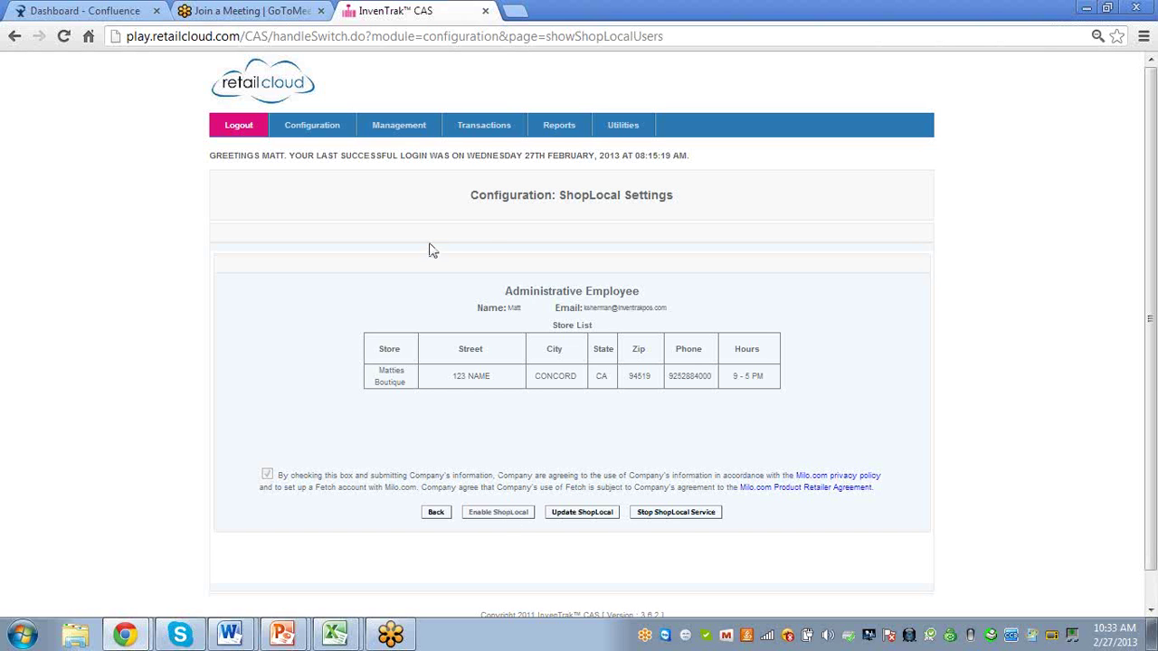
Step: Find all employees for modification, open the Cashier employee record, and continue to its ADP payroll details
mouse_move(405, 135)
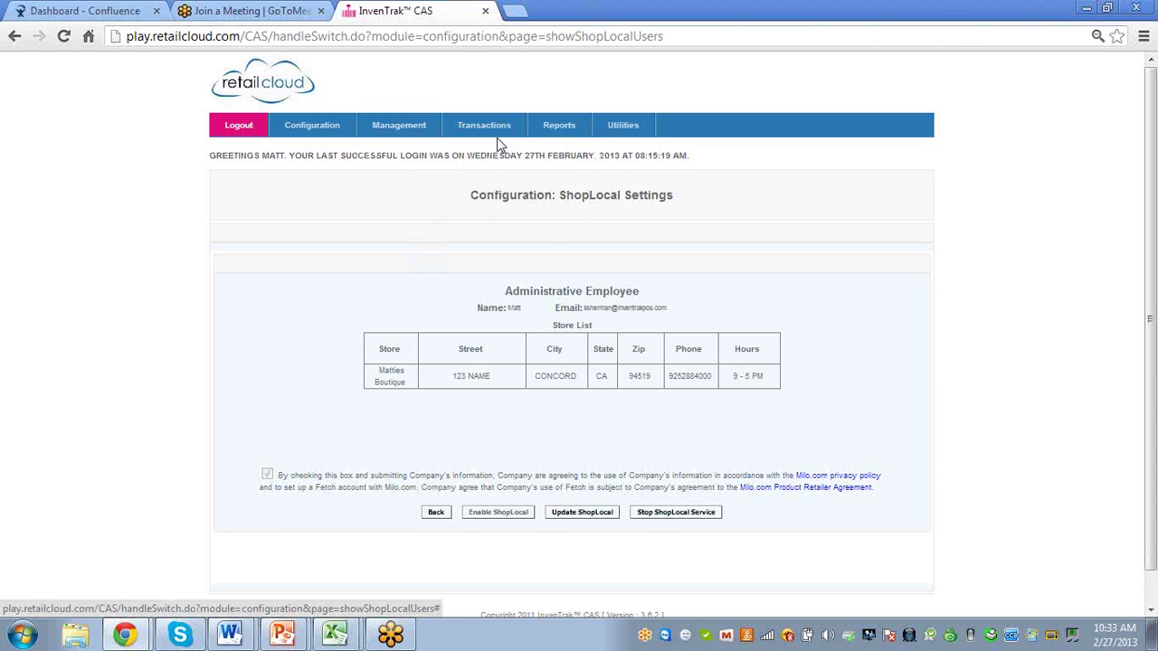
mouse_move(517, 161)
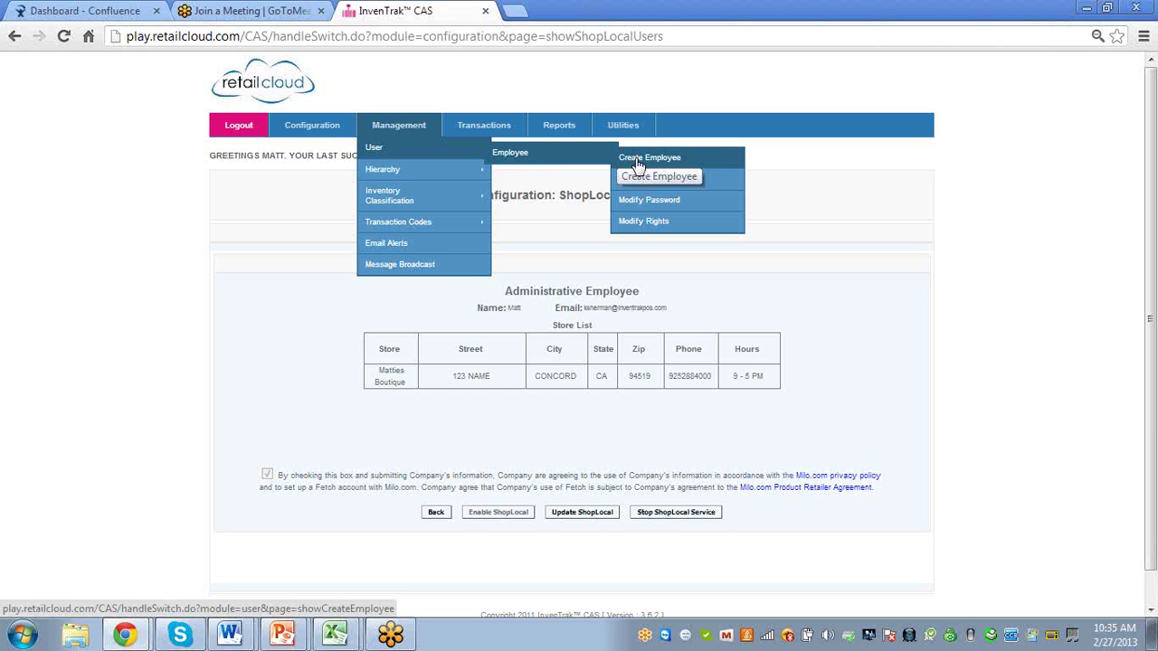
left_click(663, 177)
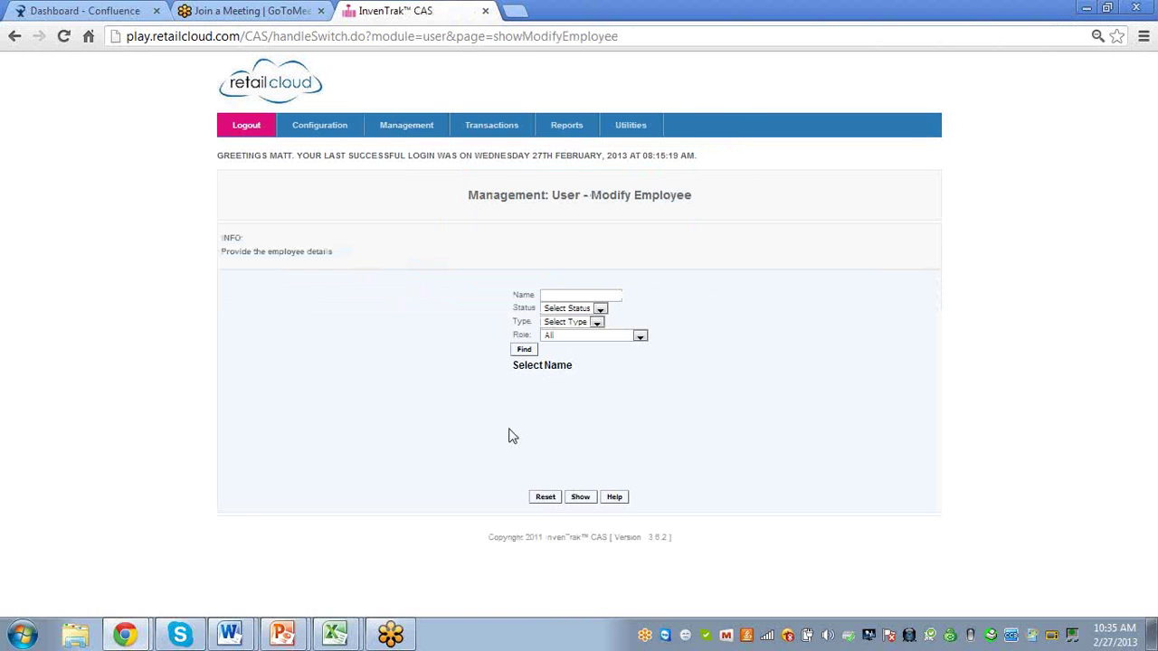
left_click(526, 350)
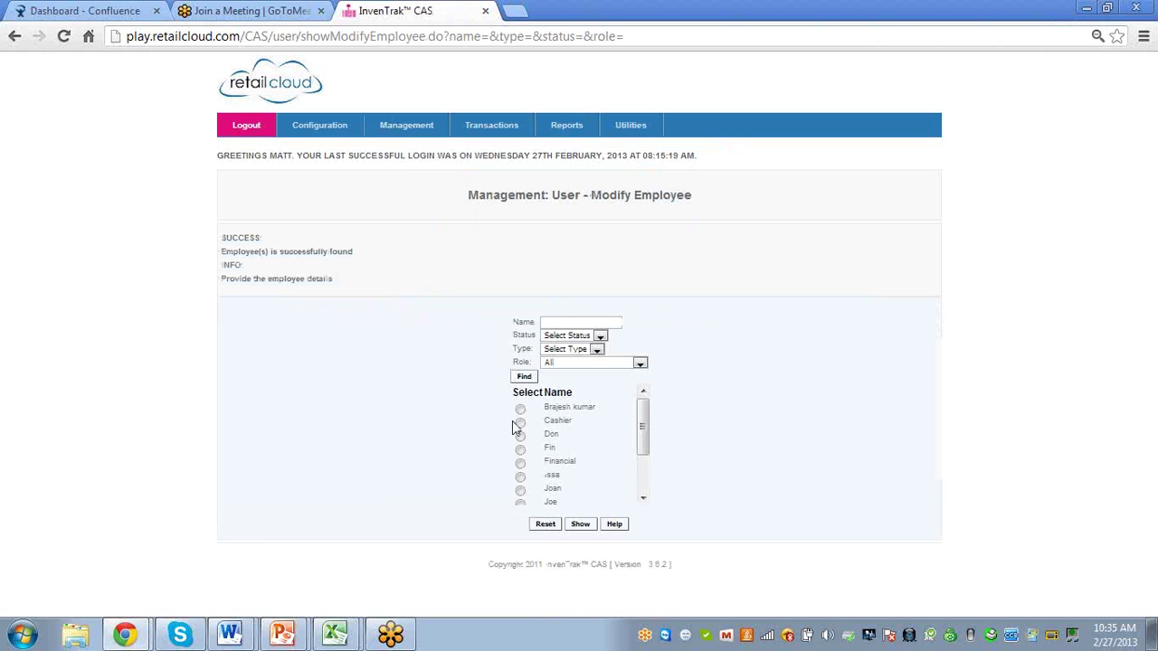
left_click(520, 422)
left_click(579, 525)
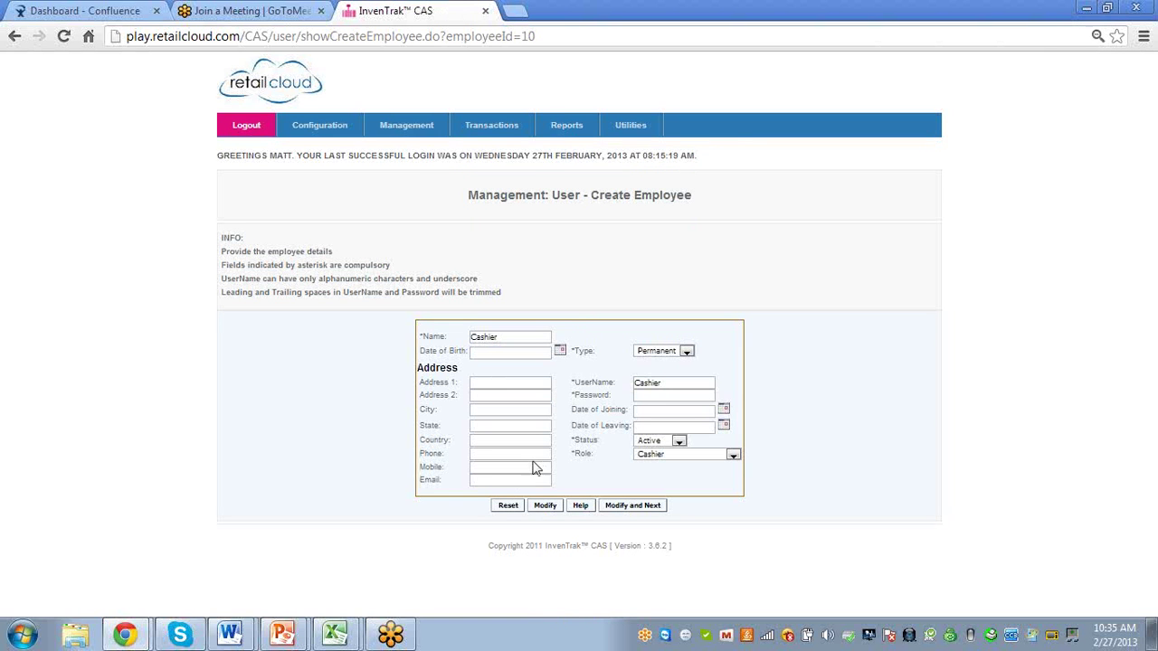
left_click(496, 477)
left_click(610, 511)
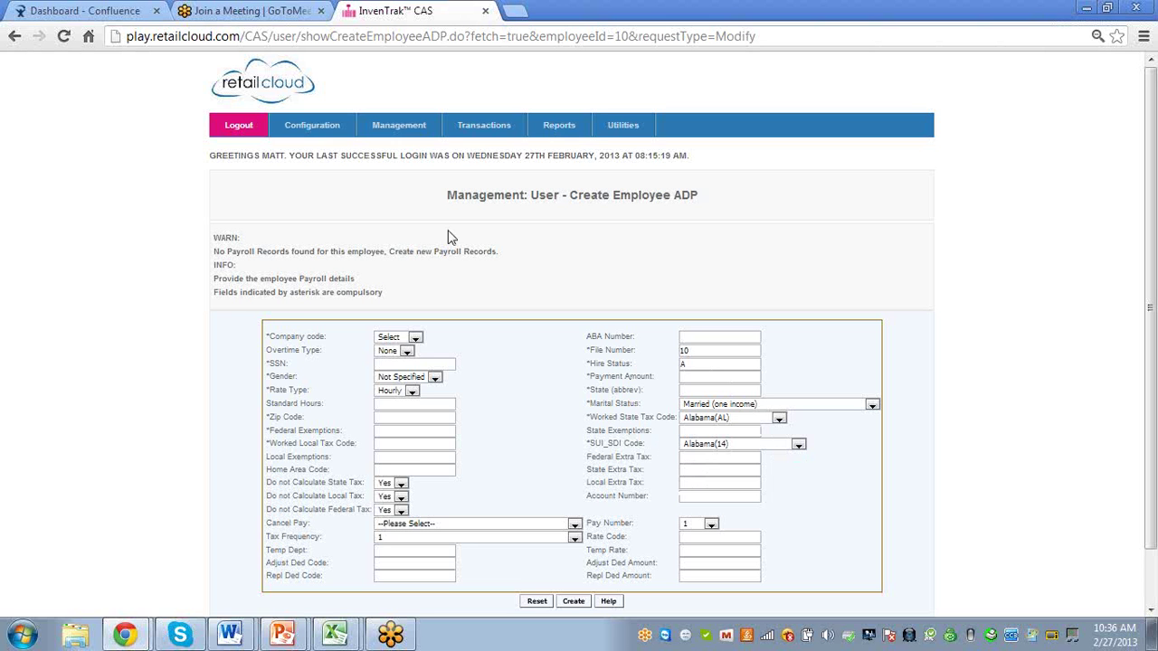
Step: Open the Modify User Rights page, search users of all roles, and select the third listed user
mouse_move(409, 131)
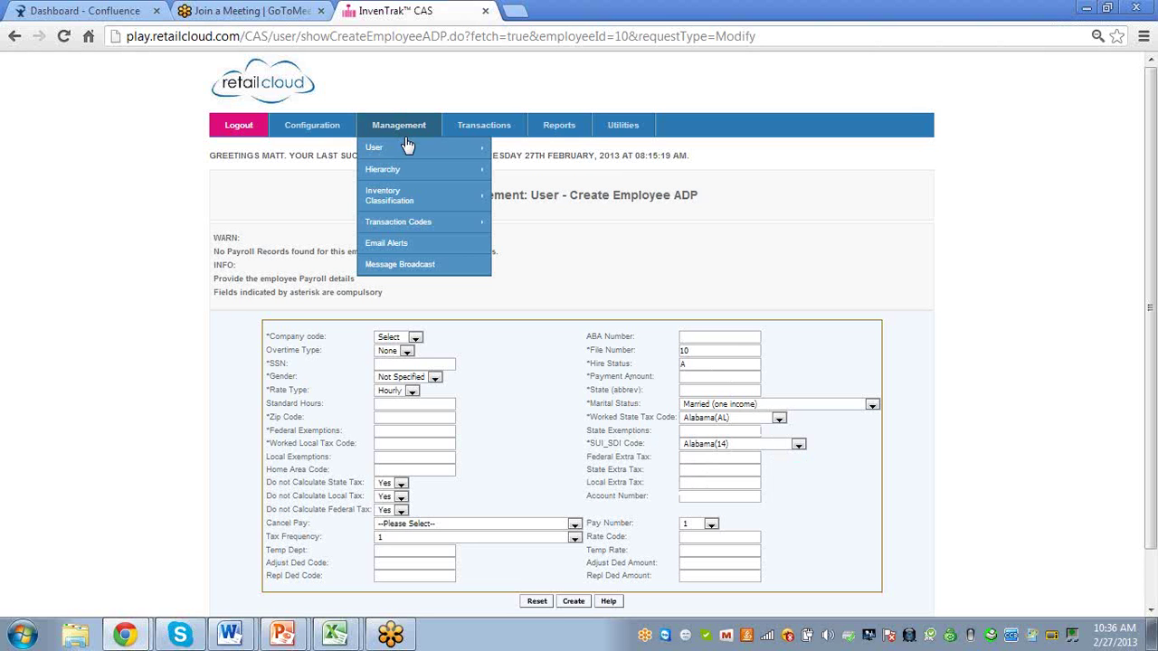
mouse_move(509, 155)
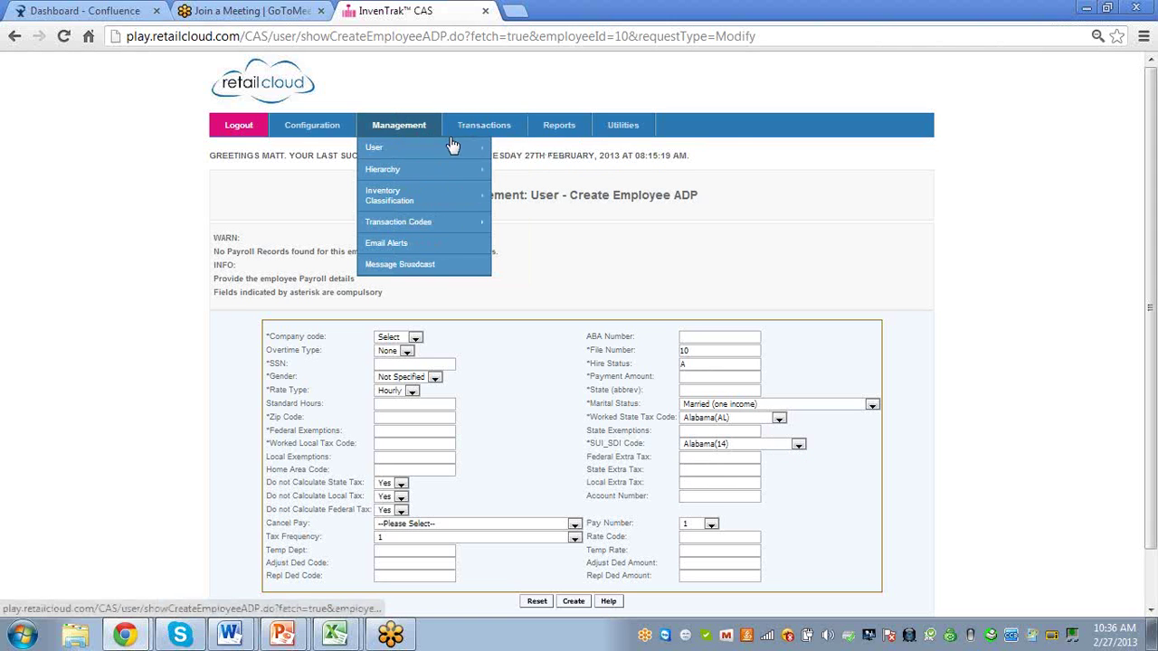
mouse_move(444, 147)
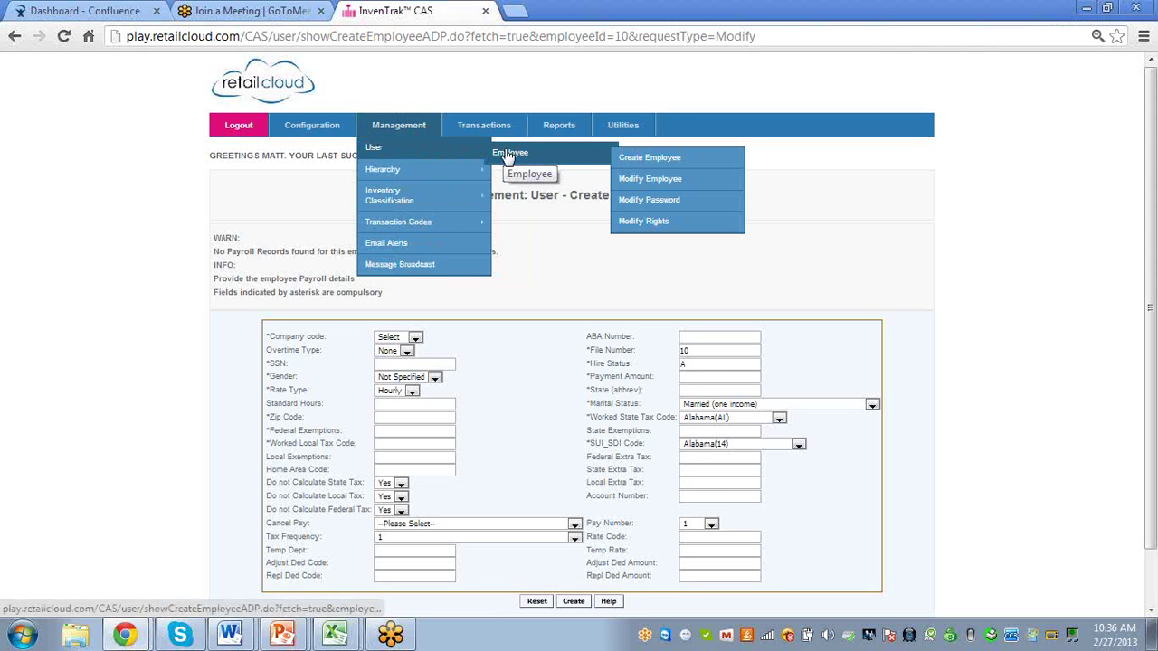
left_click(643, 223)
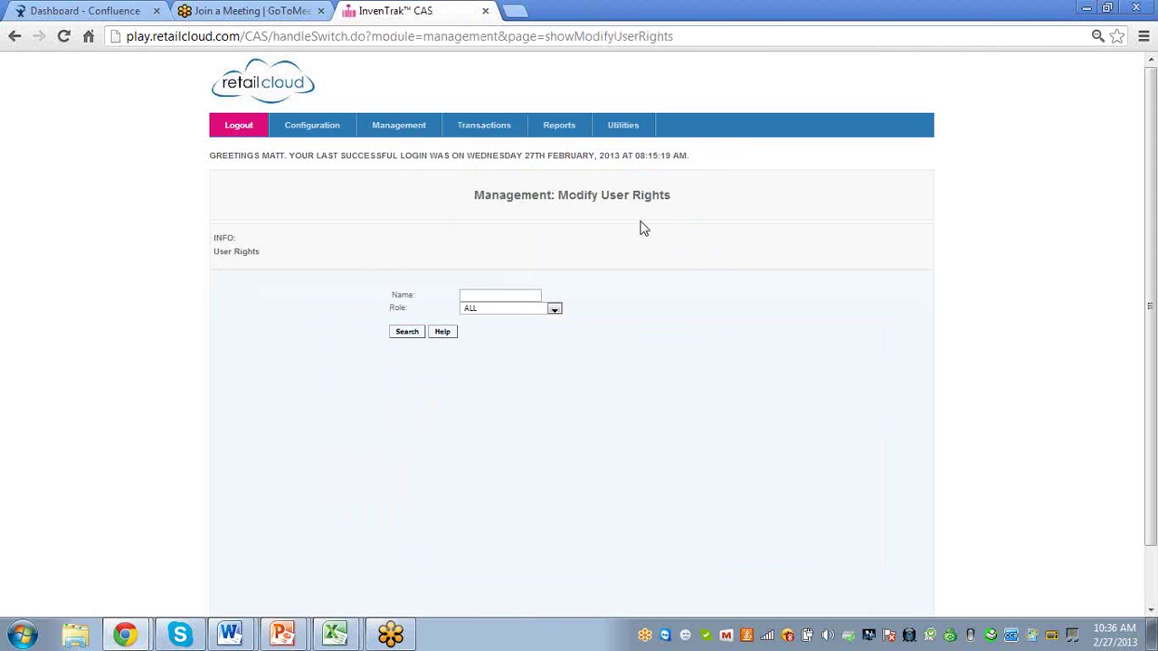
left_click(400, 333)
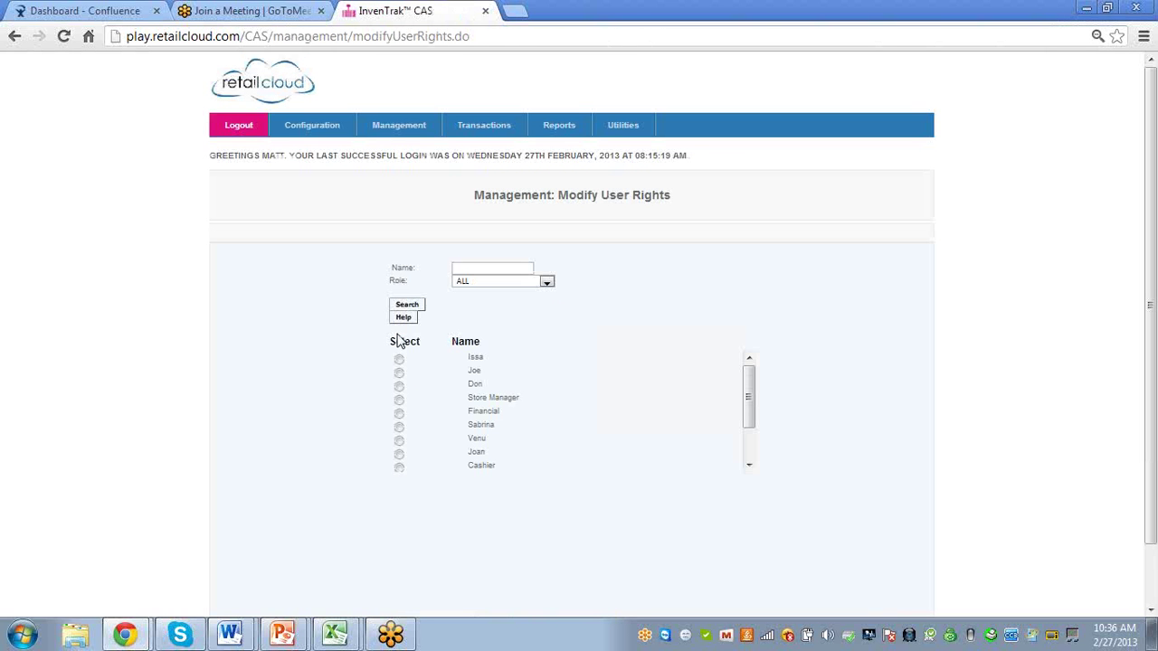
left_click(399, 386)
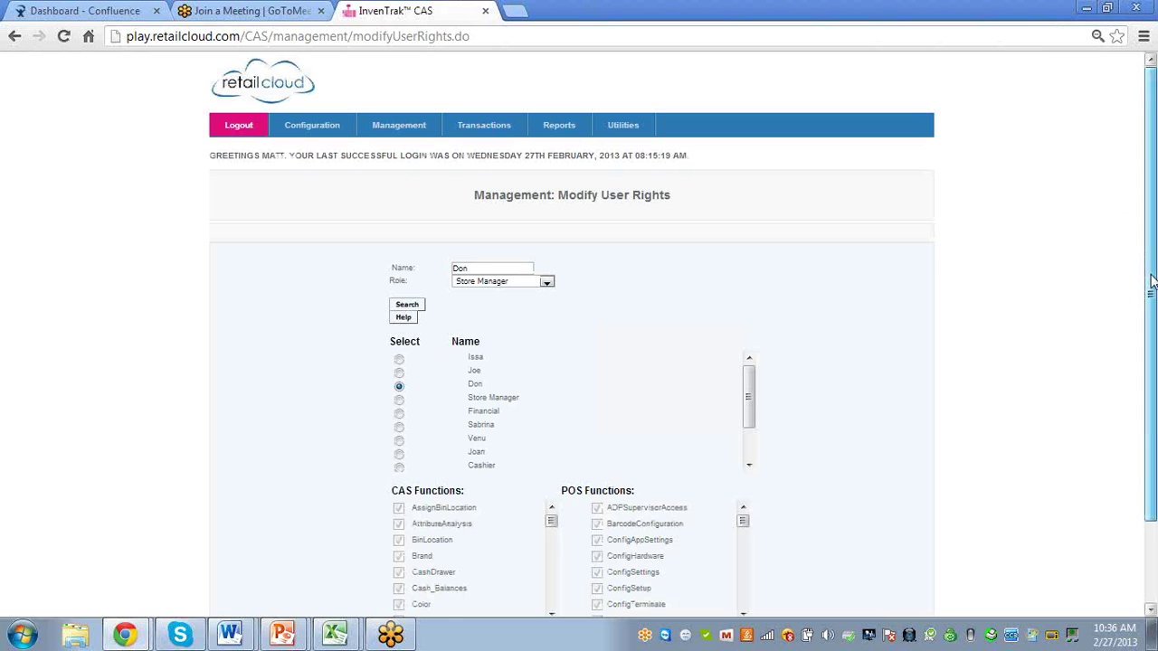
Step: Review the selected user's POS and CAS functions, enable the Inv_Discount and Inv_Dept CAS functions, and save the rights
left_click_drag(1153, 281, 1152, 362)
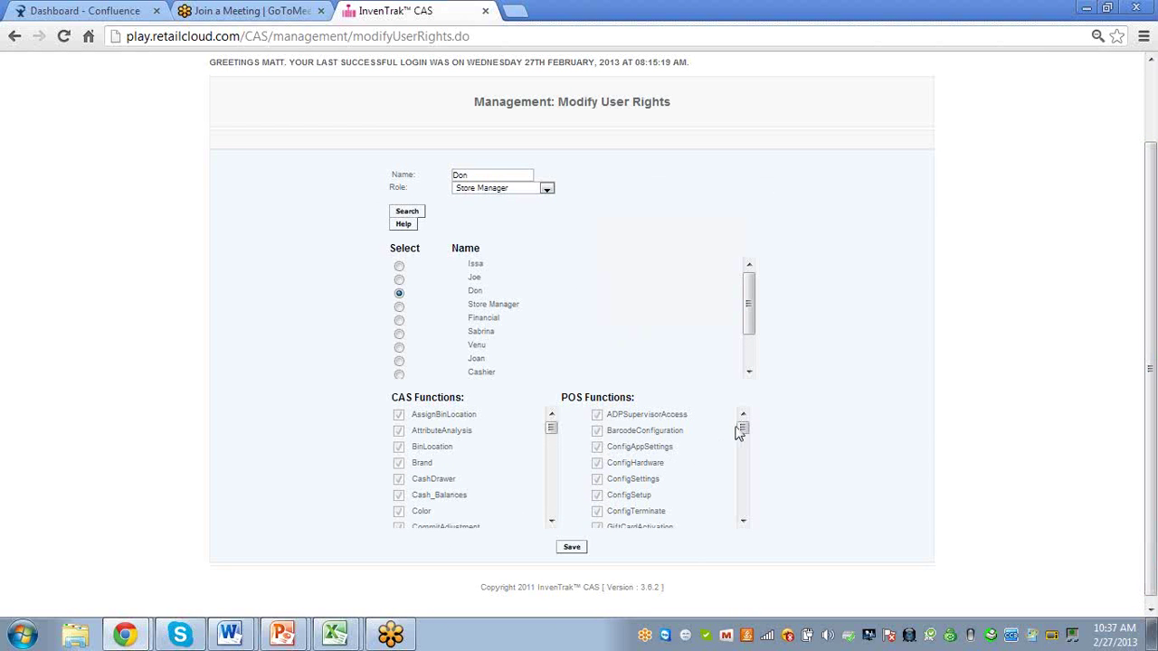
left_click_drag(741, 428, 742, 513)
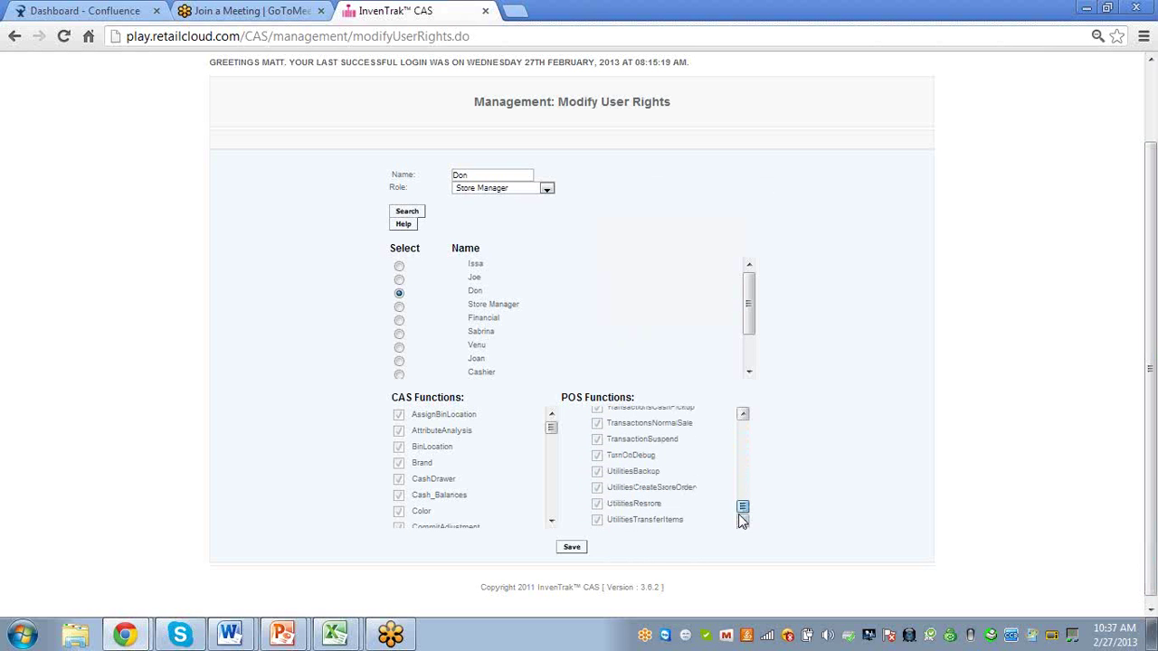
left_click_drag(740, 515, 738, 424)
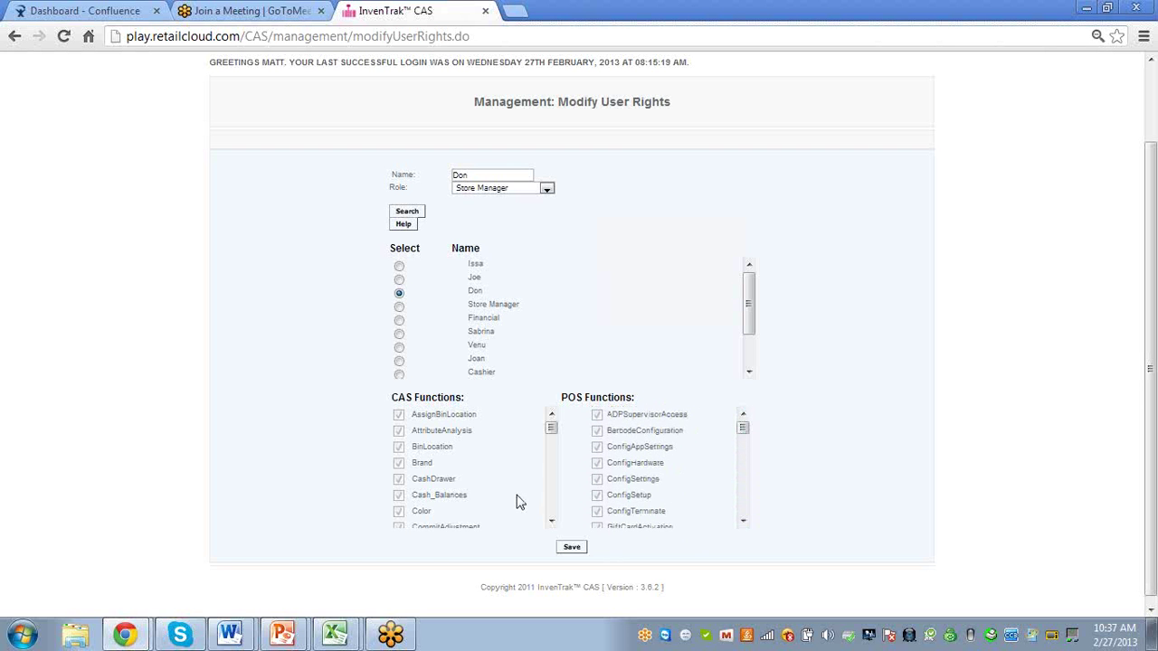
left_click_drag(550, 429, 555, 496)
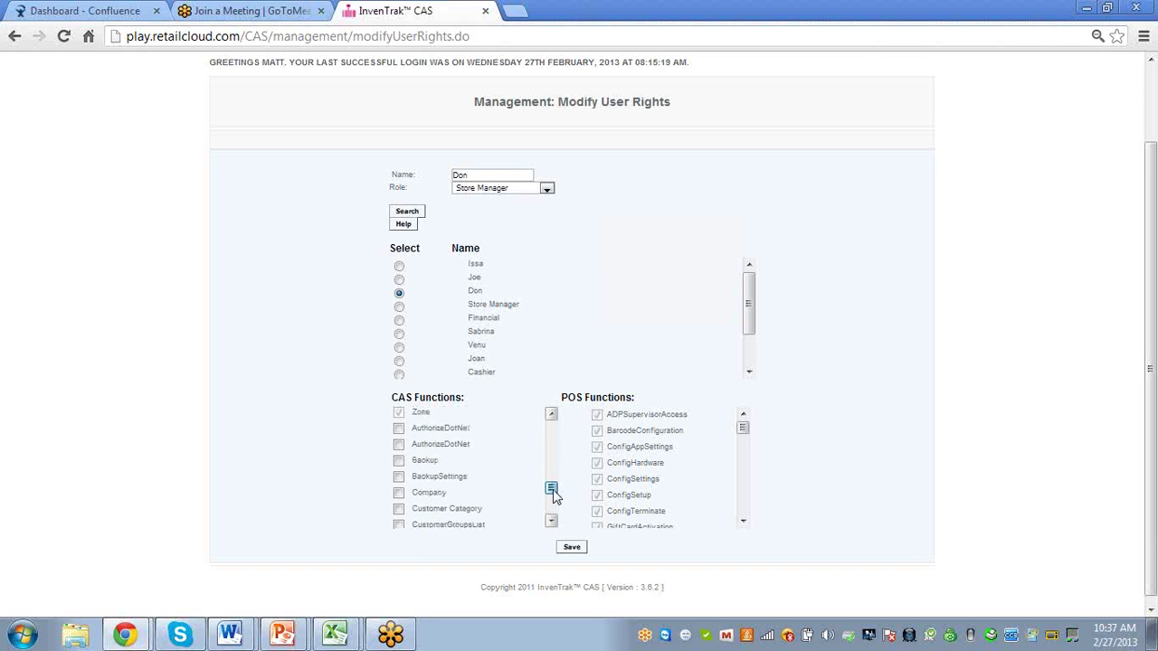
left_click_drag(554, 496, 554, 501)
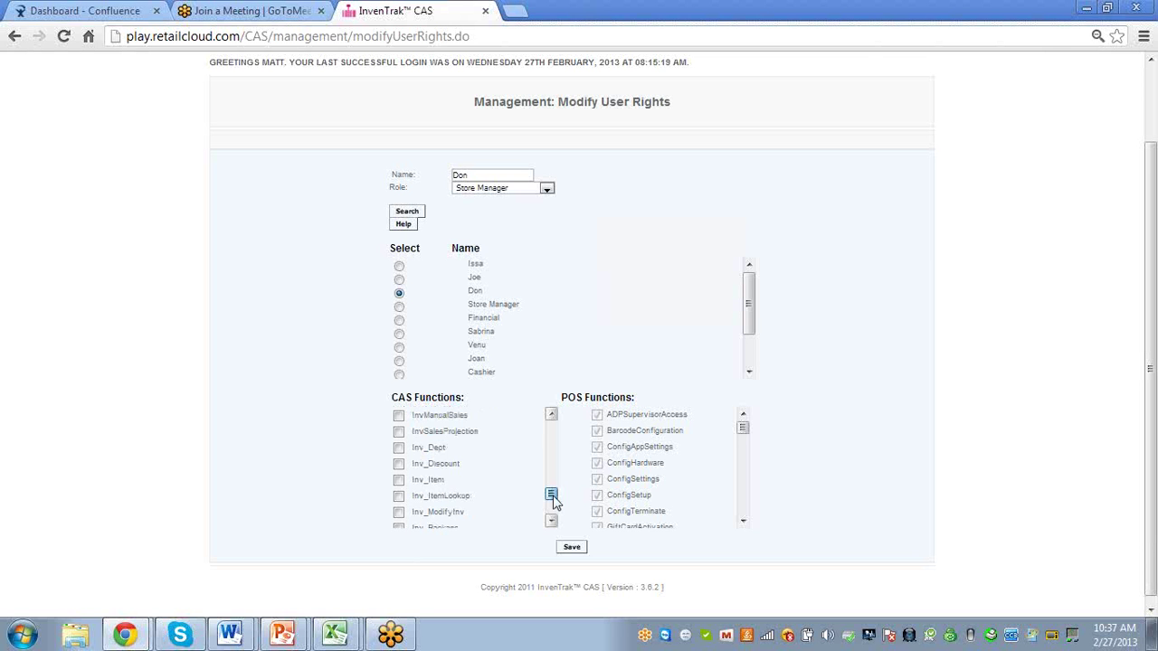
left_click(399, 463)
left_click(399, 448)
left_click(570, 548)
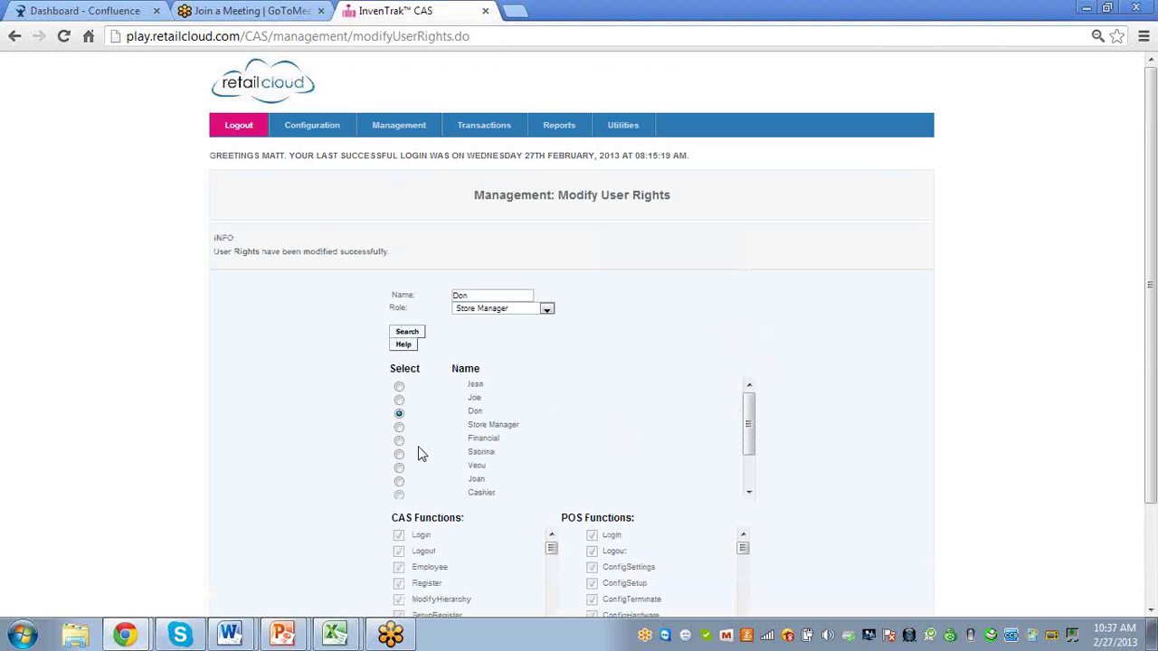
Step: Look through the remaining users and the management functions, and open the Modify Inventory page
left_click_drag(750, 438, 751, 463)
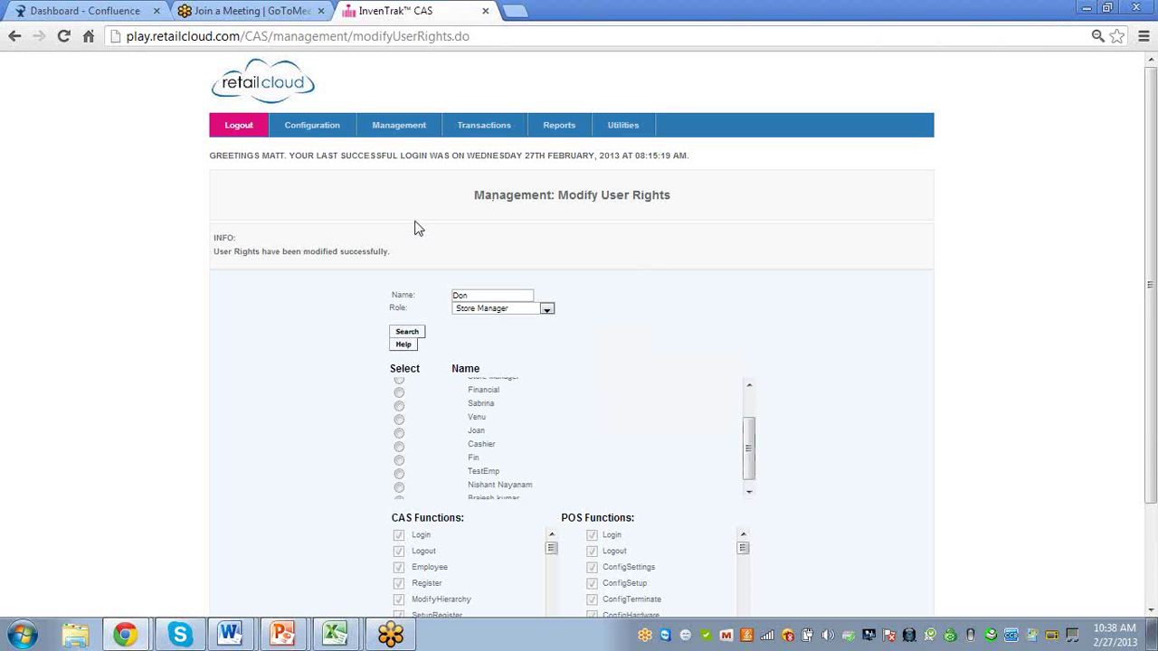
mouse_move(407, 136)
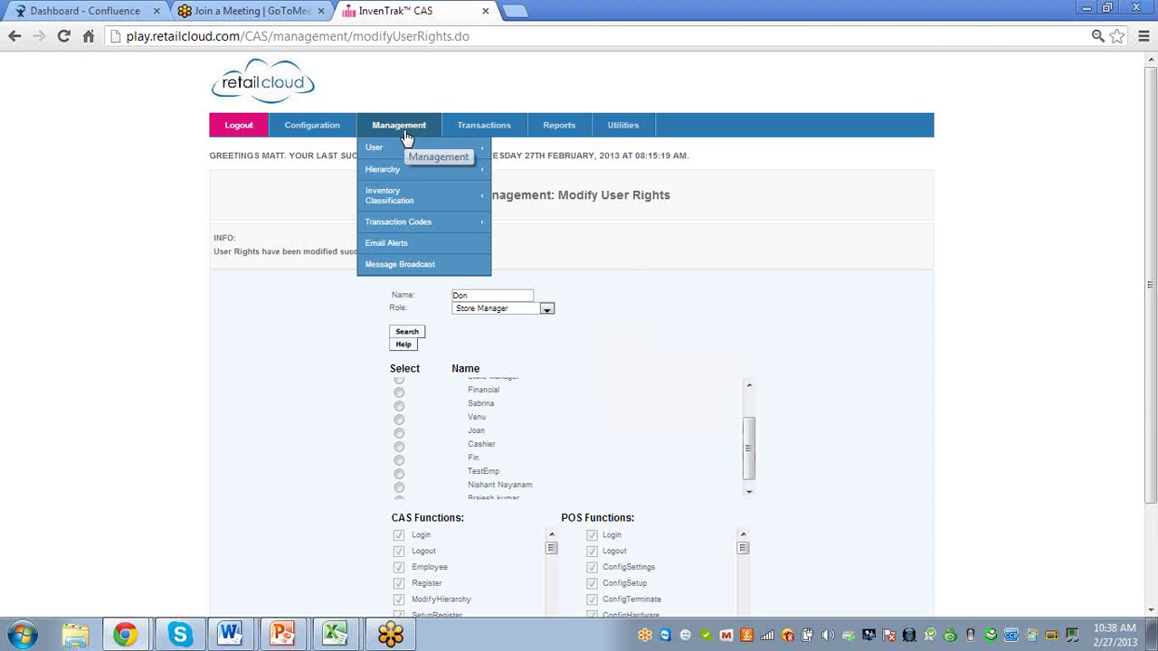
mouse_move(408, 171)
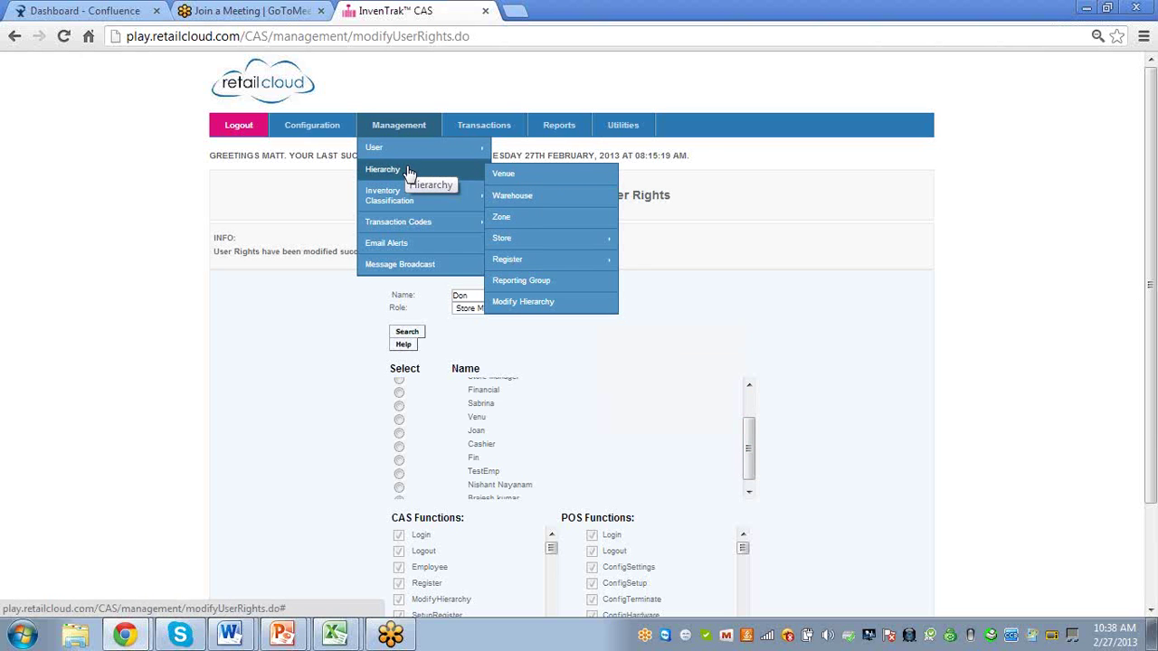
mouse_move(411, 200)
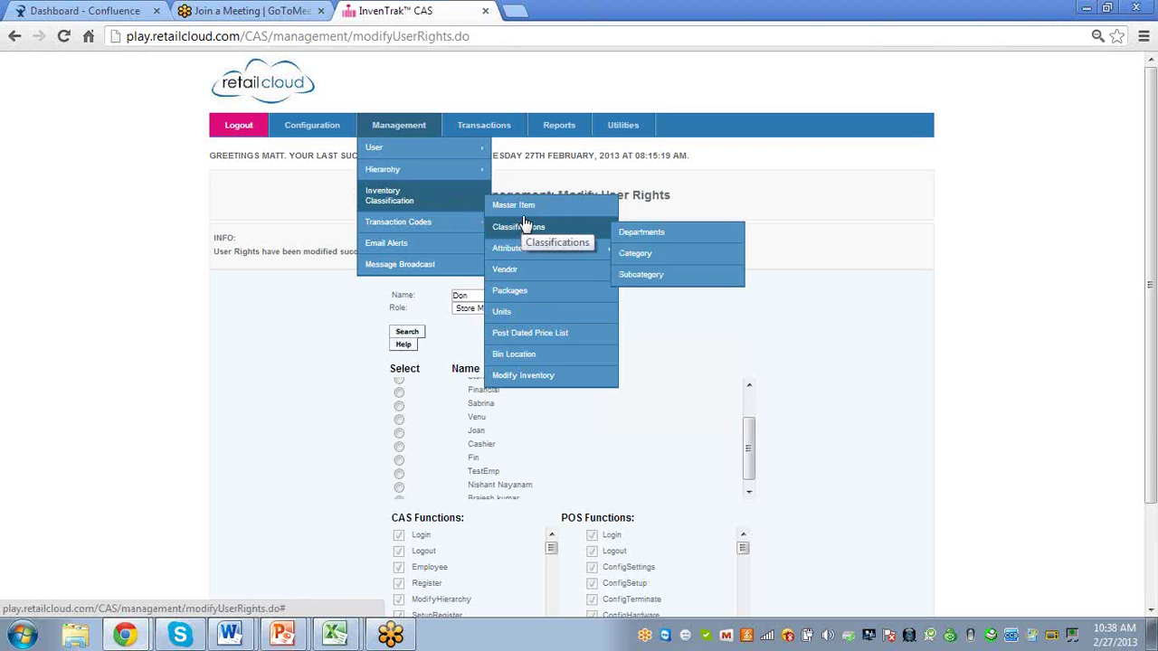
mouse_move(526, 226)
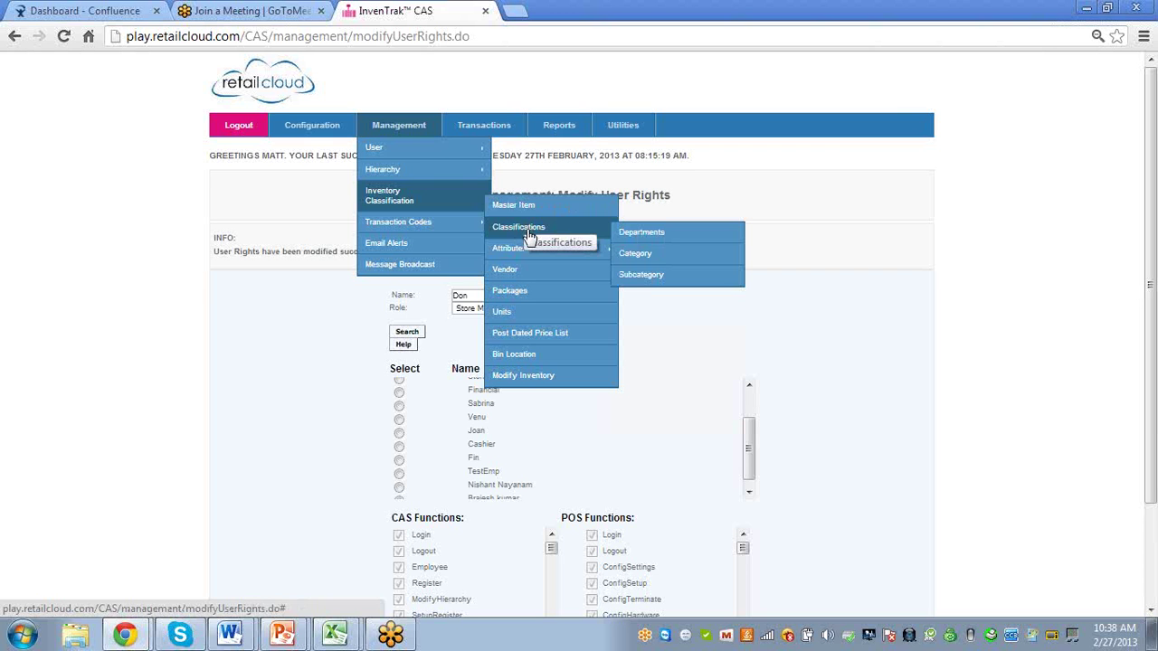
mouse_move(527, 254)
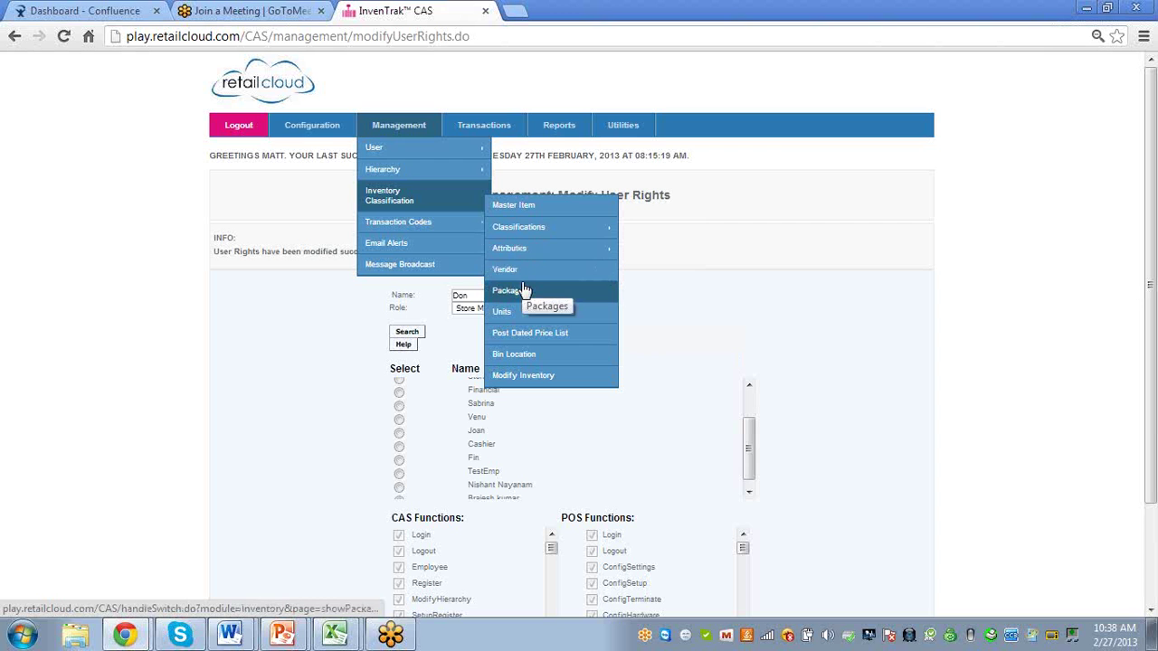
left_click(522, 378)
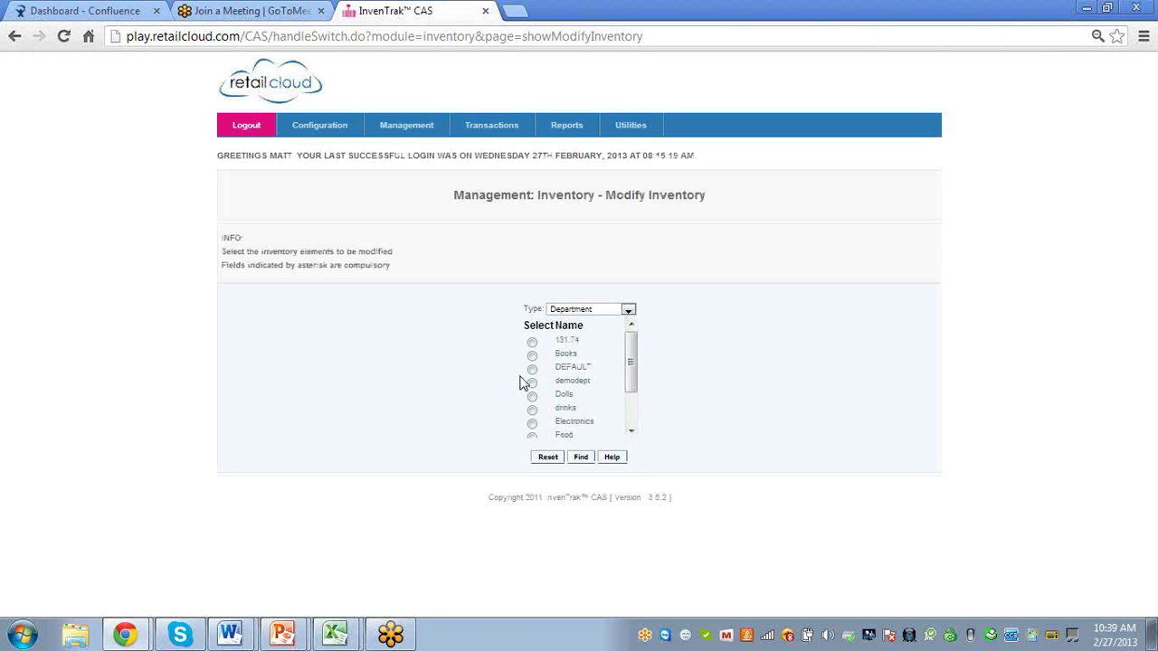
Step: List the Package Item inventory elements and open package item 100002 for modification
left_click(628, 311)
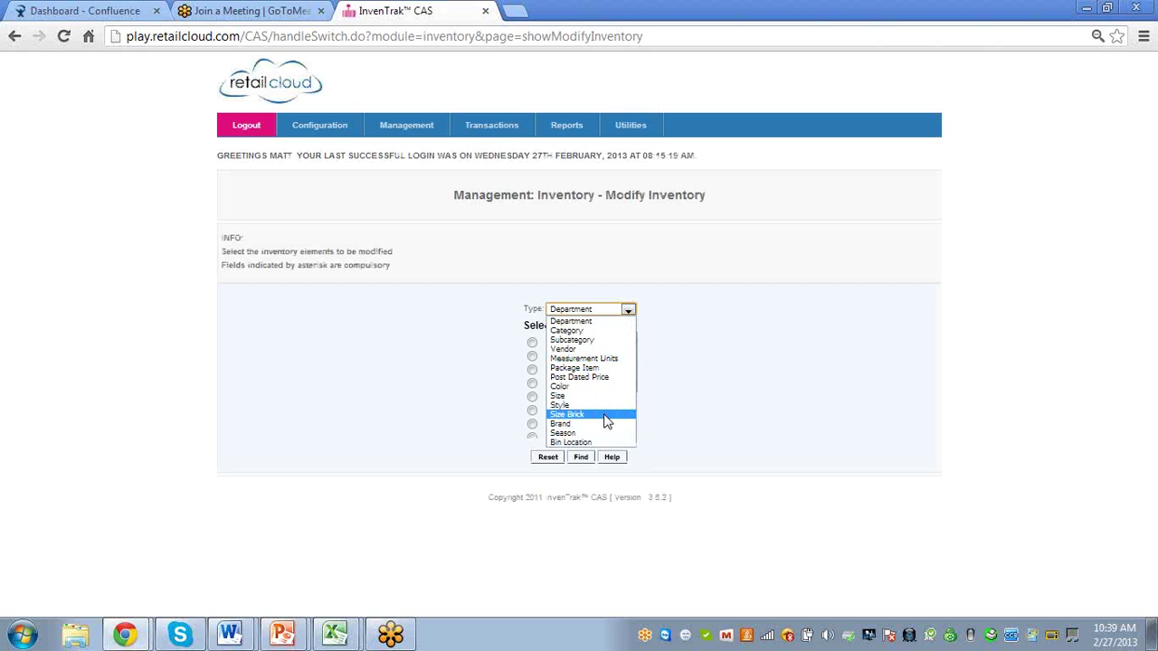
left_click(596, 368)
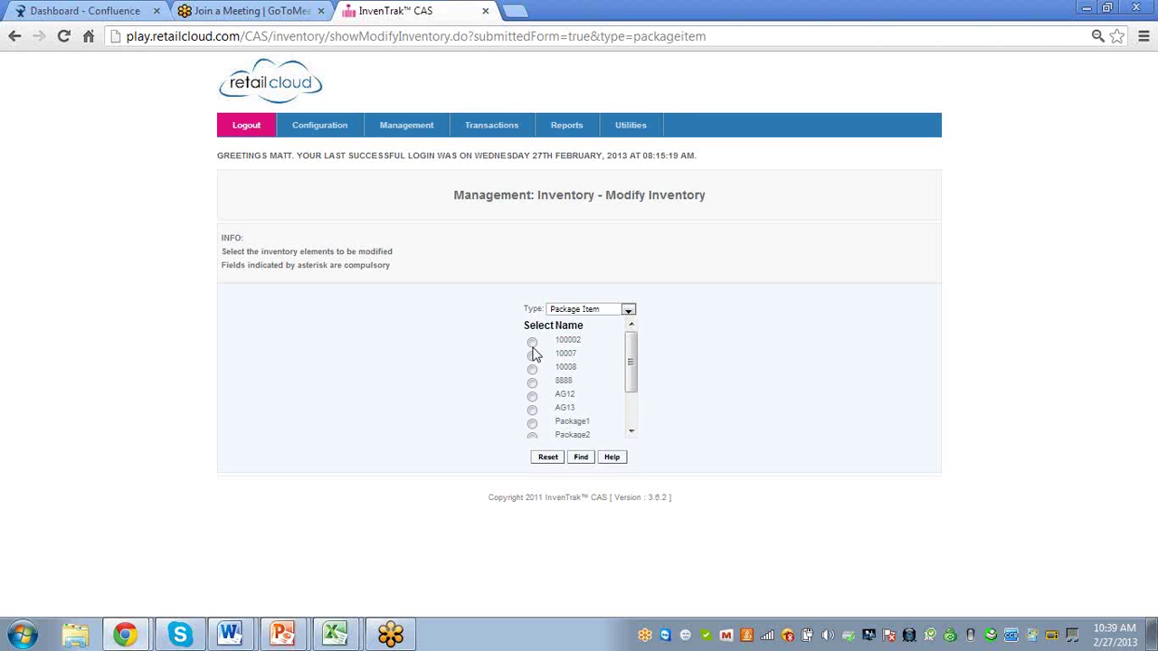
left_click(532, 342)
left_click(581, 458)
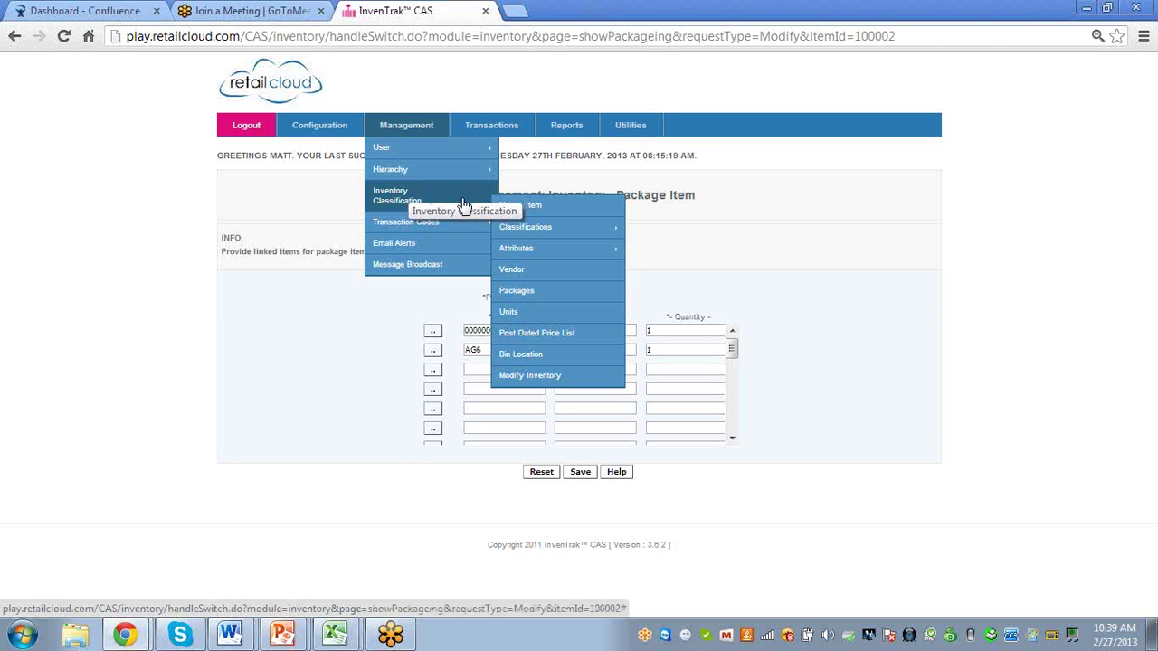
Step: Open the Master Item page and review the item form along with its available item types
left_click(521, 208)
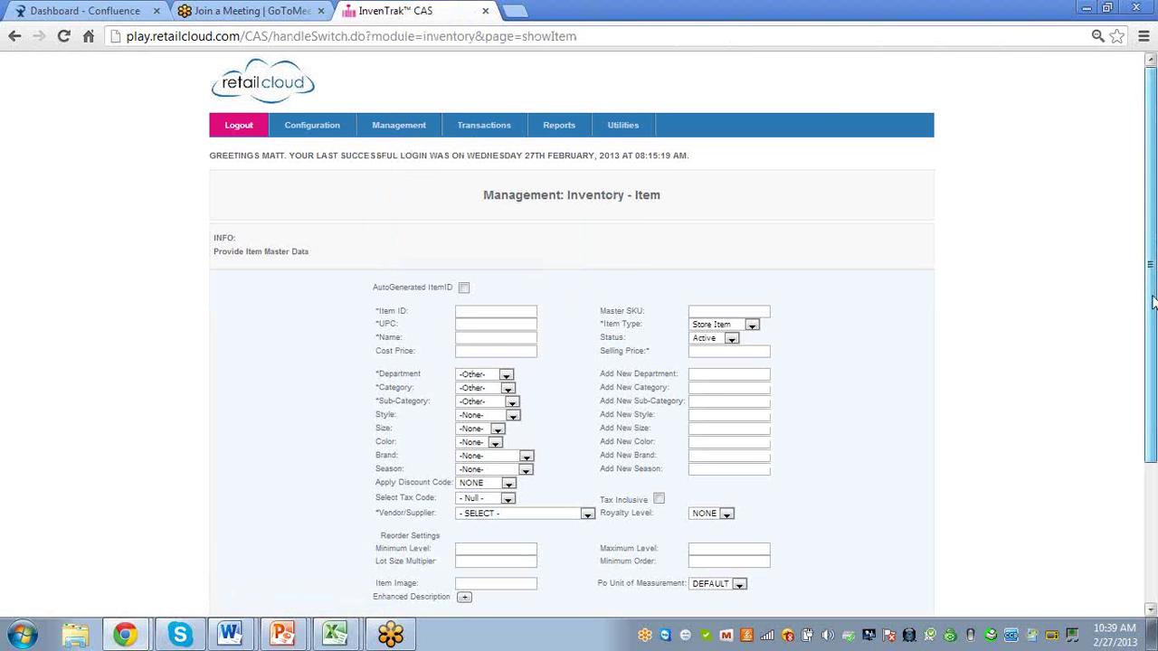
left_click_drag(1155, 301, 1154, 419)
scroll(1155, 419, "down", 1)
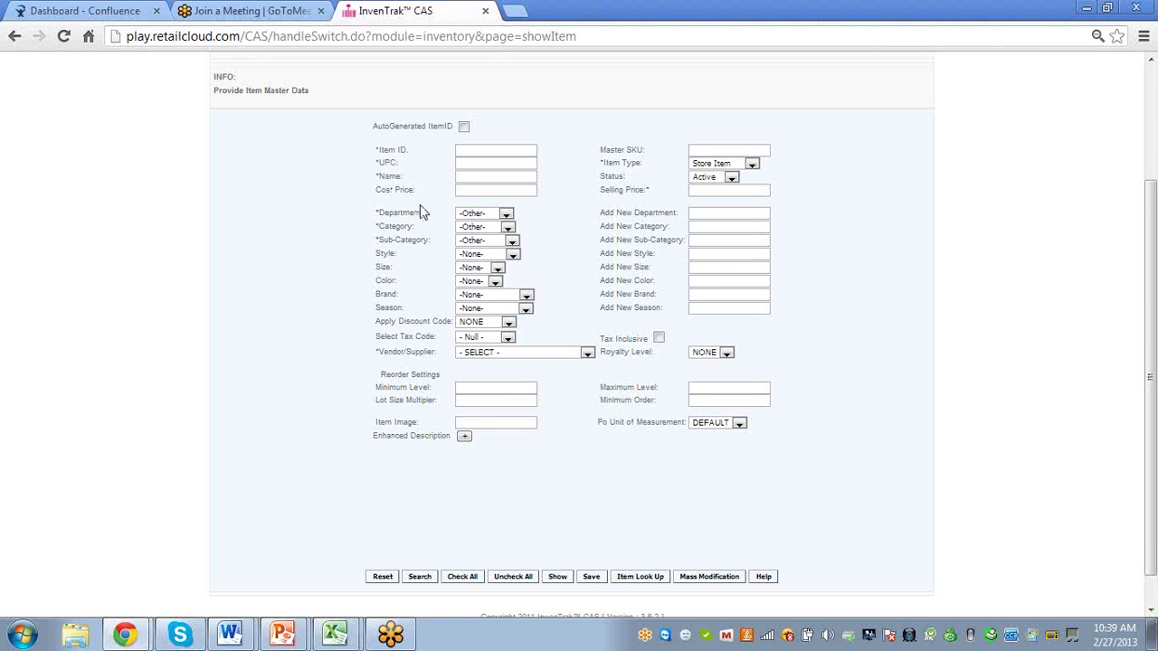
left_click(751, 168)
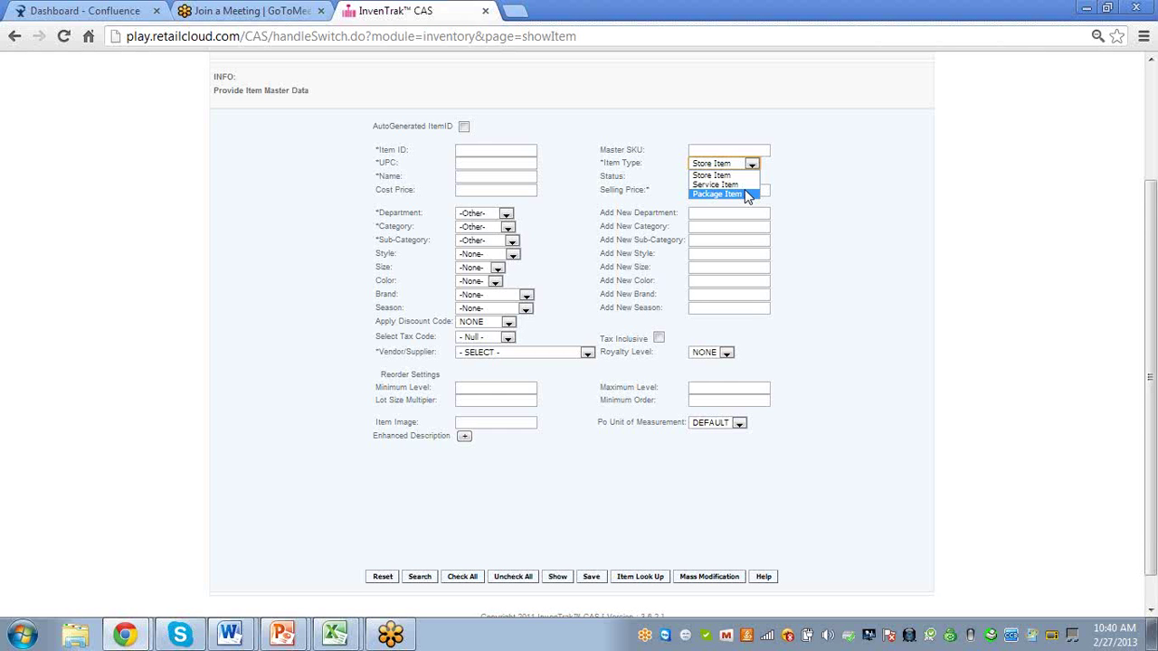
Step: Enter 34 as the new item's ID and go through its name, cost price and selling price fields
left_click(479, 150)
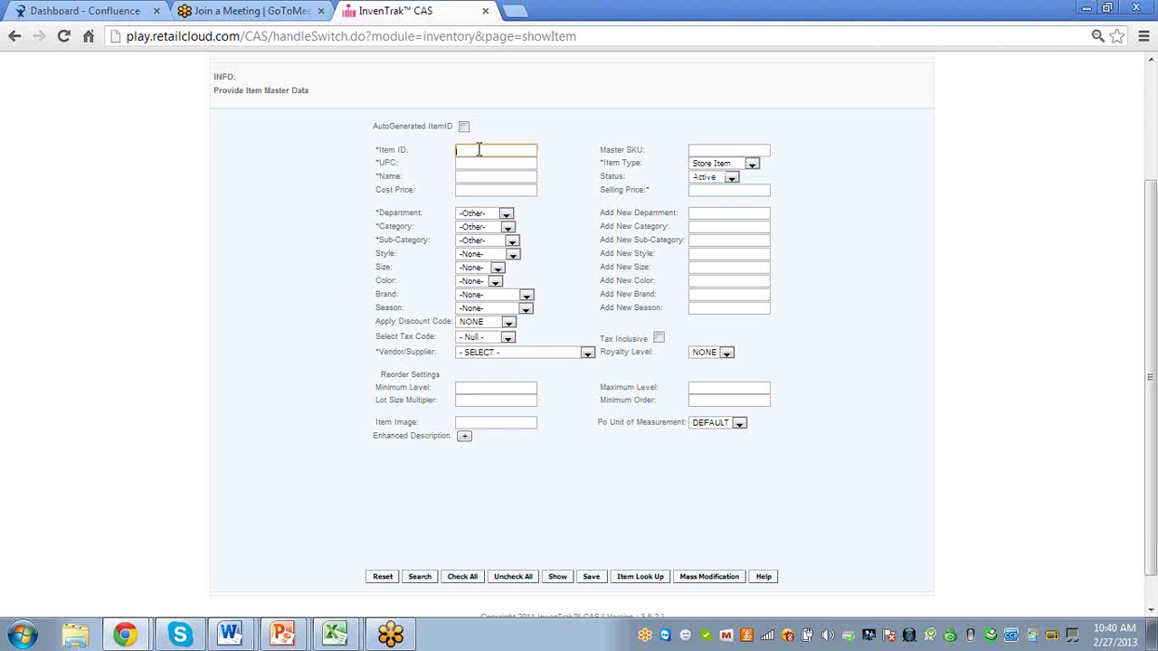
type("34")
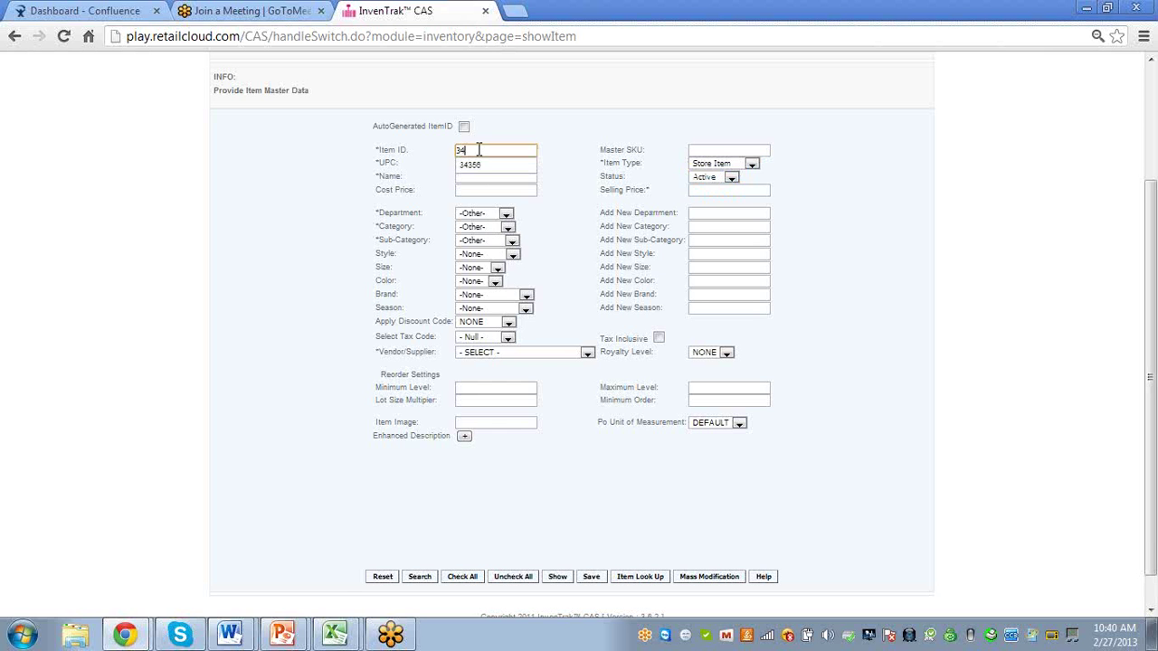
key("Tab")
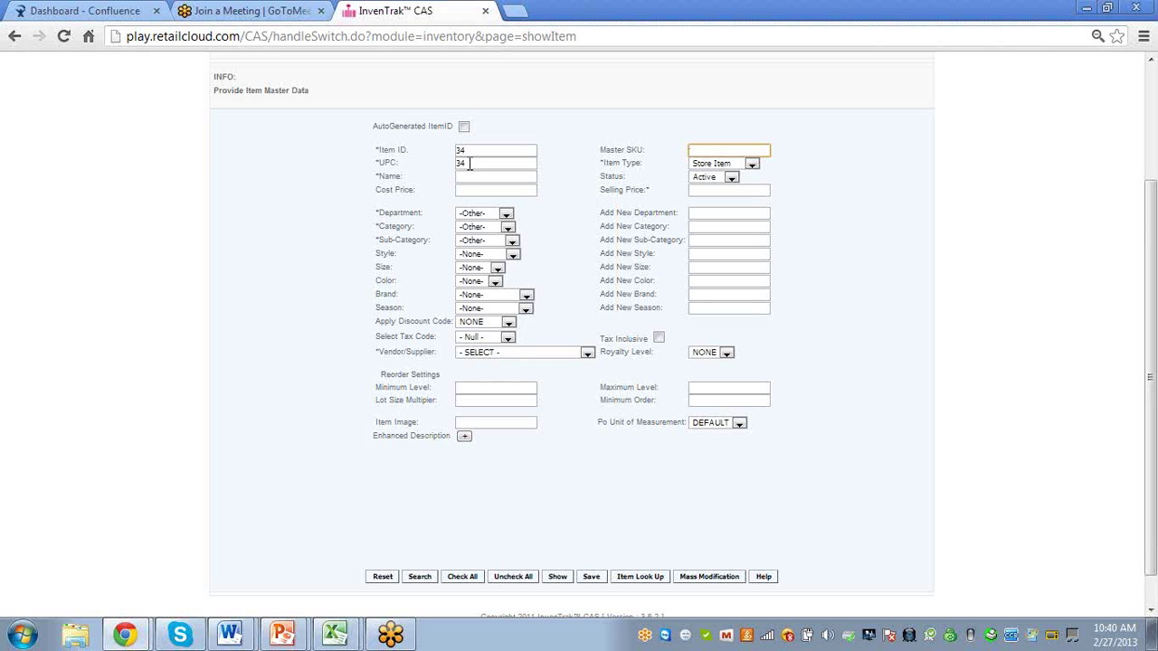
left_click(469, 177)
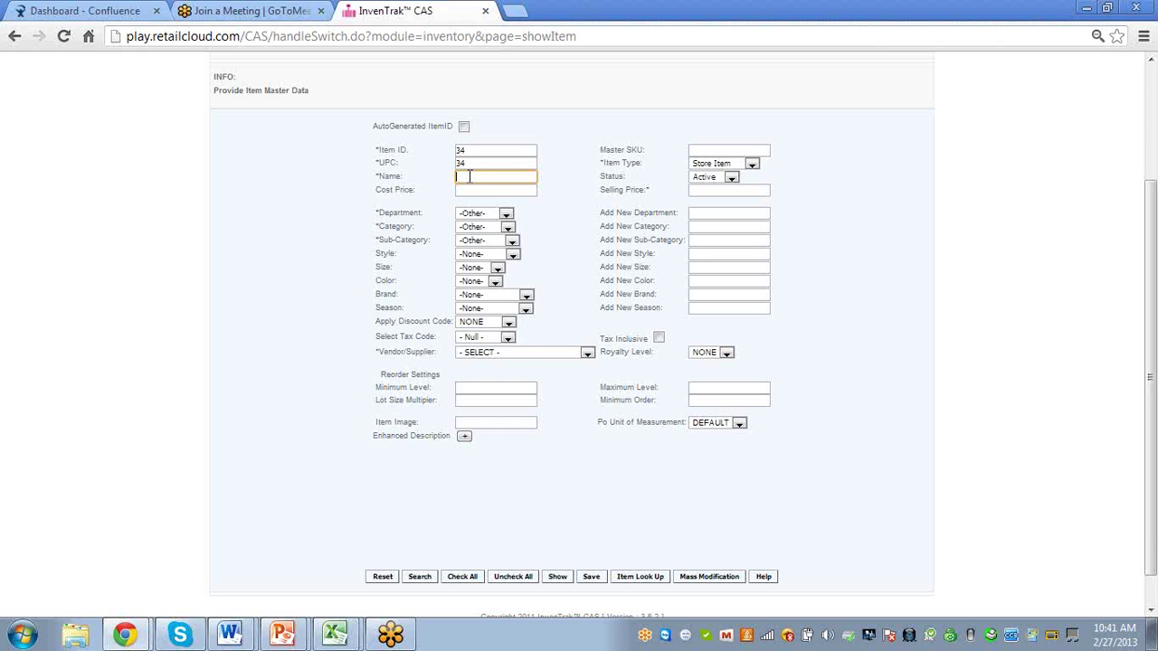
left_click(471, 190)
left_click(698, 189)
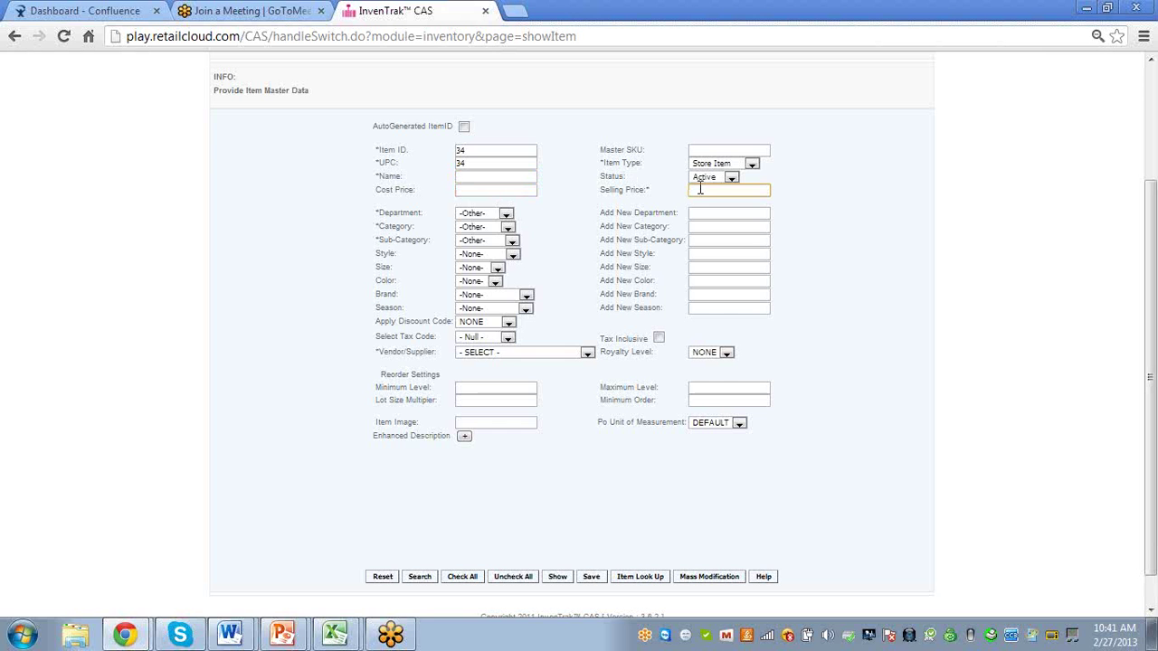
Step: Try DEFAULT as the item's department, return it to -Other-, and go to the field for adding a new department
left_click(505, 214)
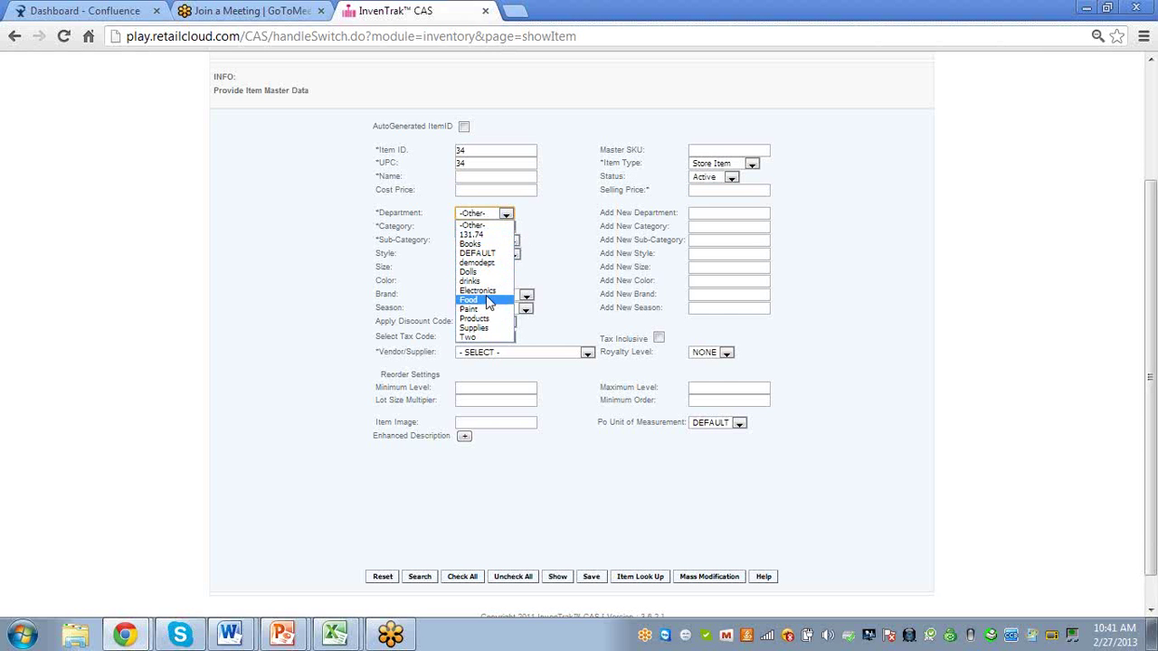
left_click(491, 259)
left_click(505, 214)
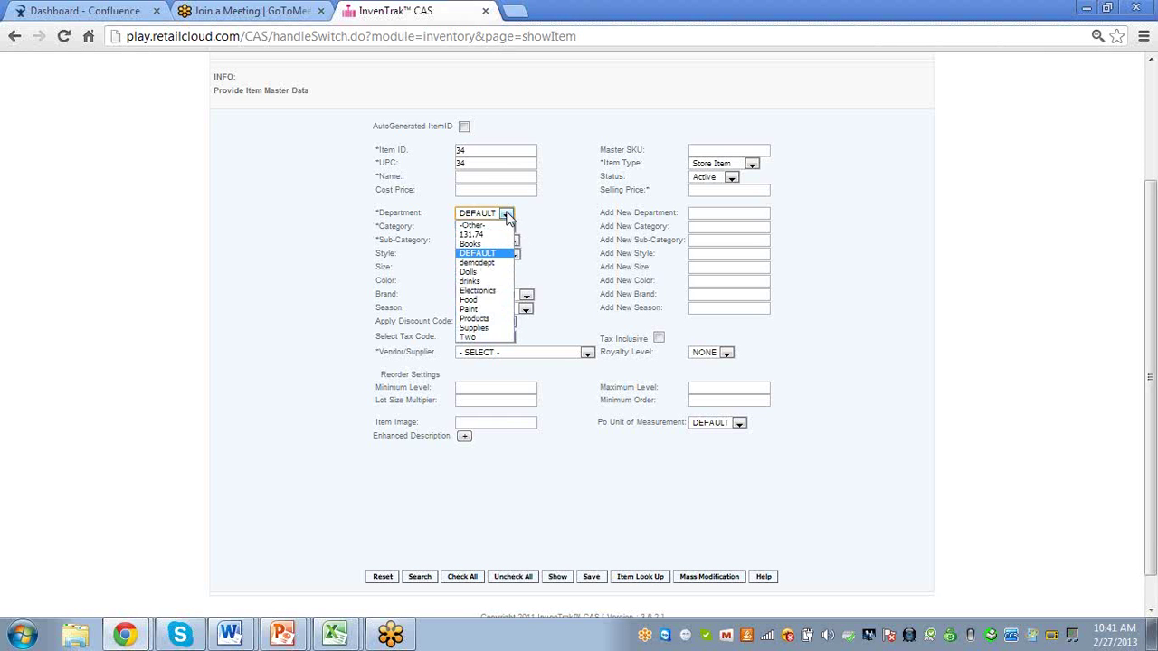
left_click(500, 227)
left_click(716, 214)
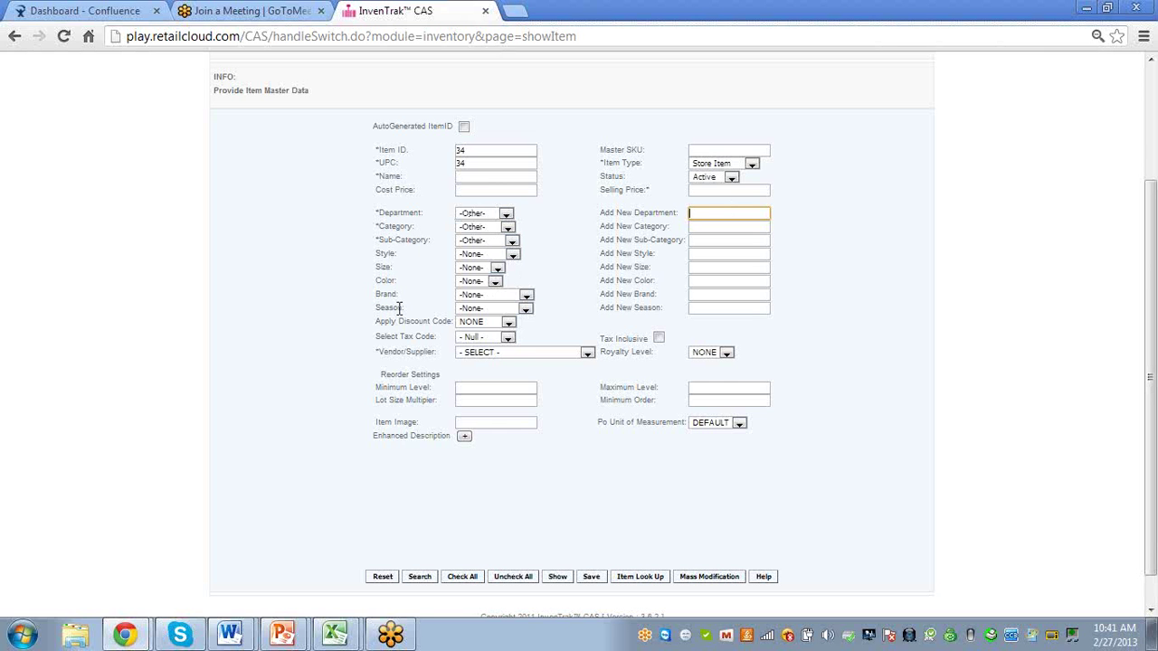
Step: Examine the tax code and vendor/supplier settings on the item form
left_click(507, 338)
left_click(506, 341)
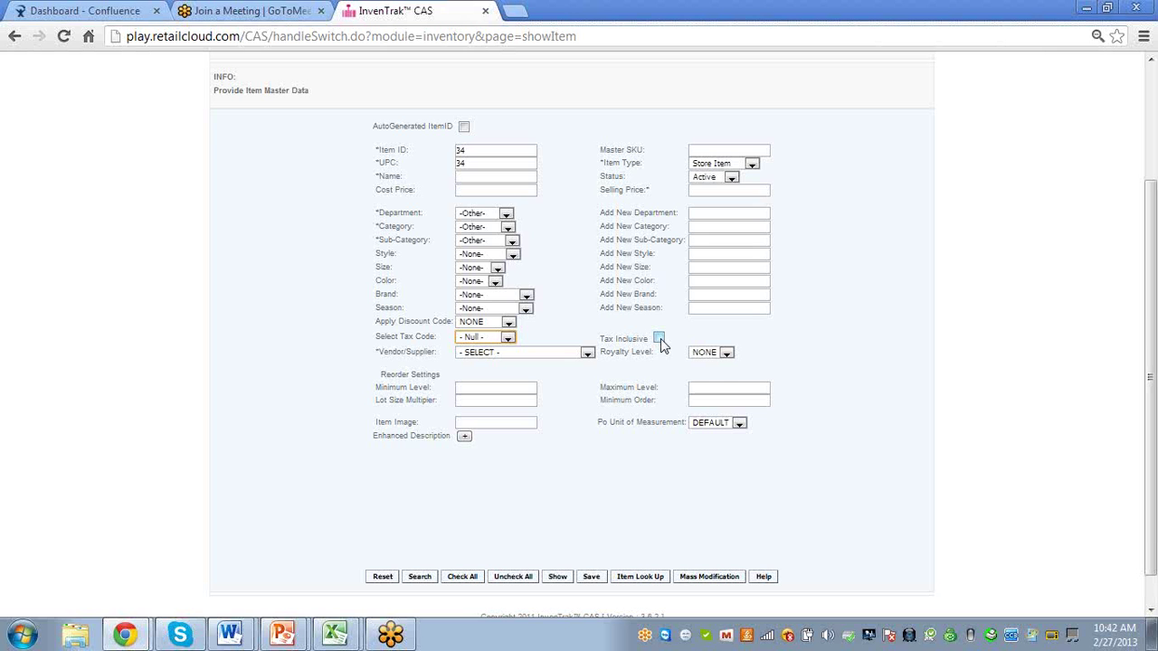
left_click(587, 353)
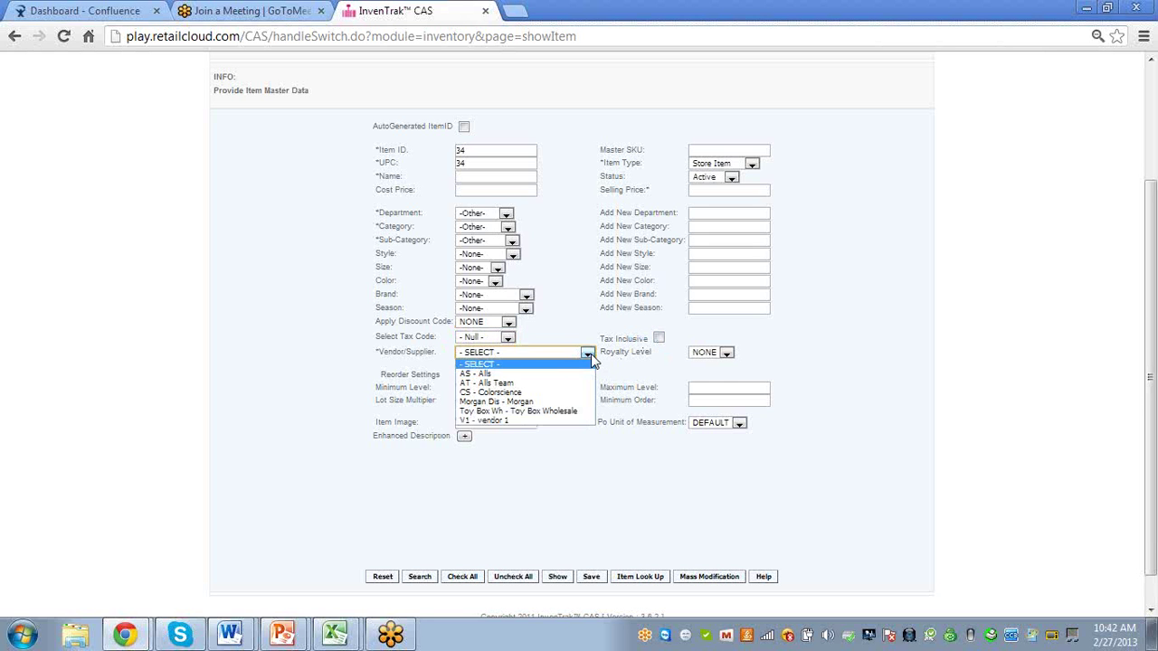
left_click(585, 514)
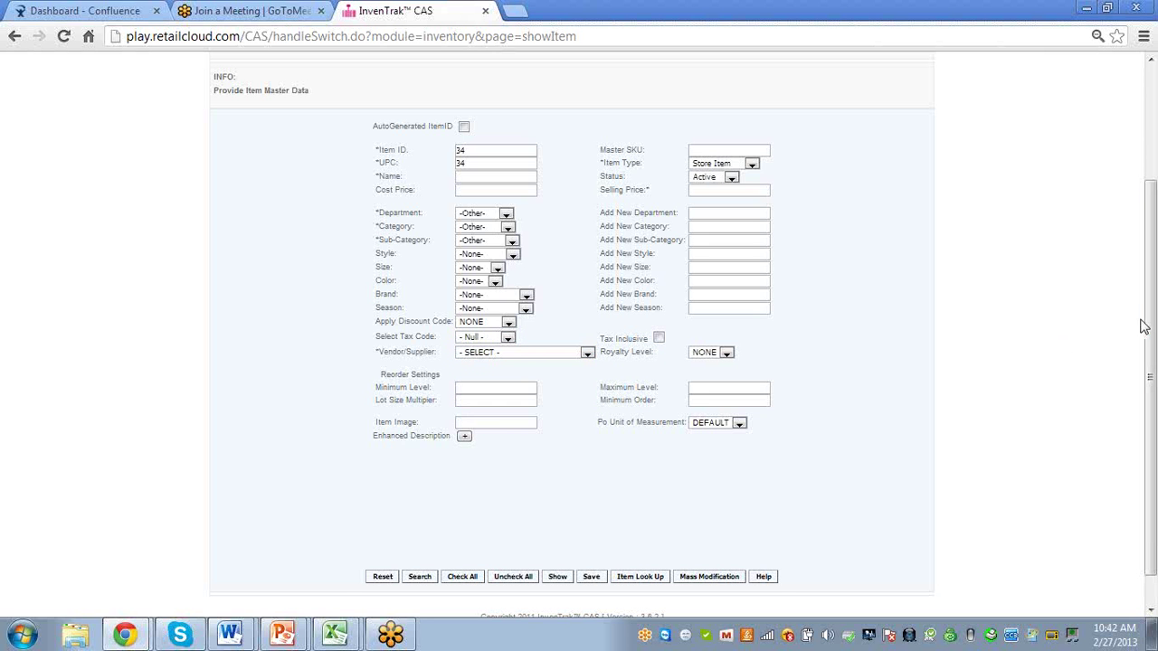
Step: Try to start a mass modification from the item form, and dismiss the resulting alert
left_click_drag(1146, 329, 1148, 371)
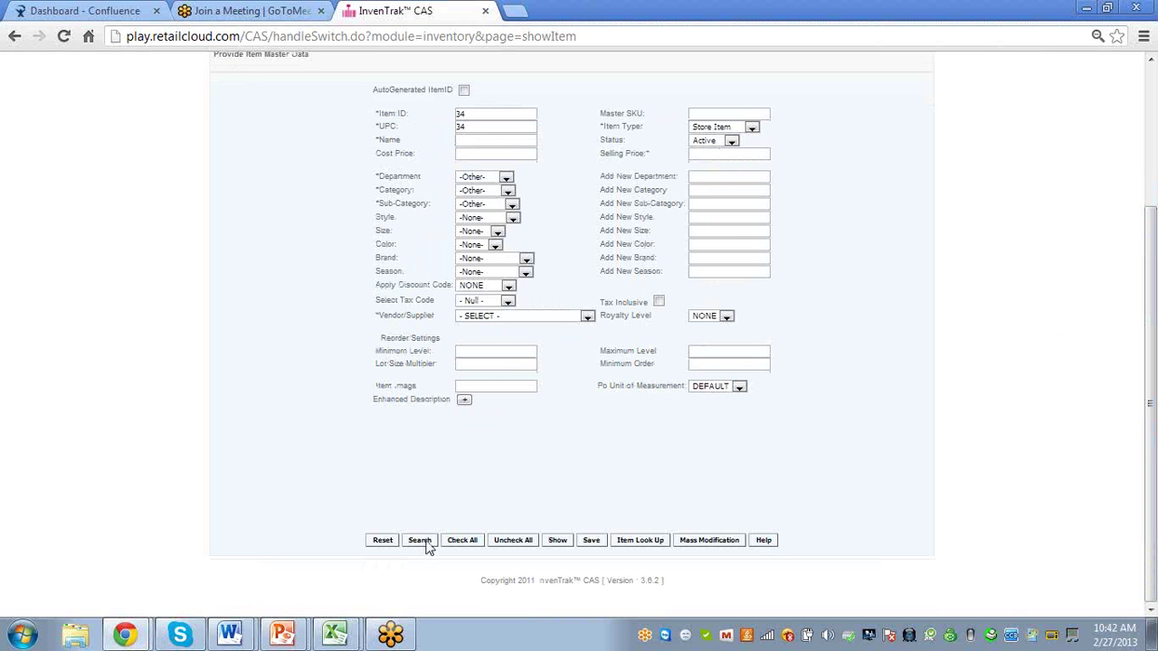
left_click(692, 541)
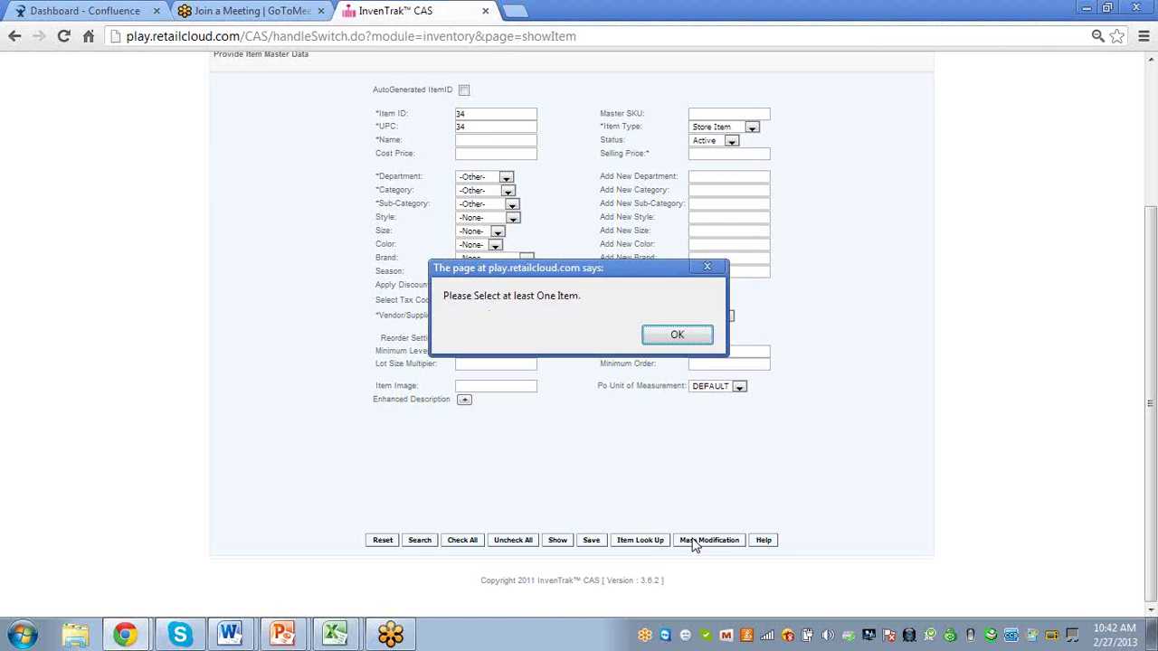
left_click(653, 336)
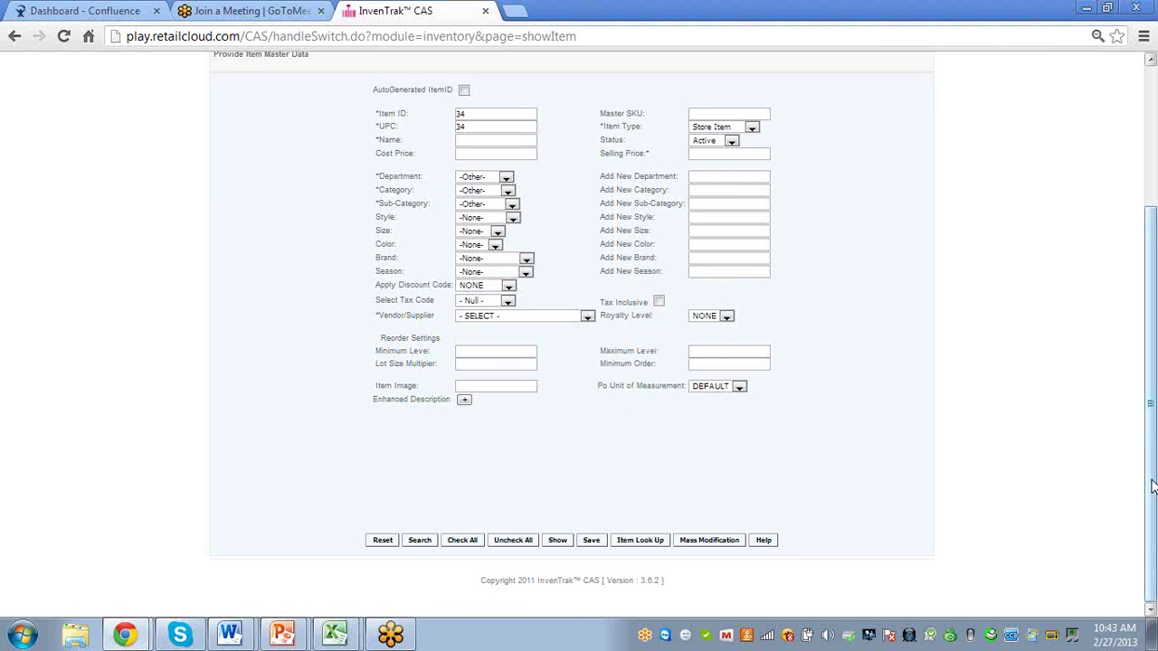
left_click_drag(1151, 484, 1140, 519)
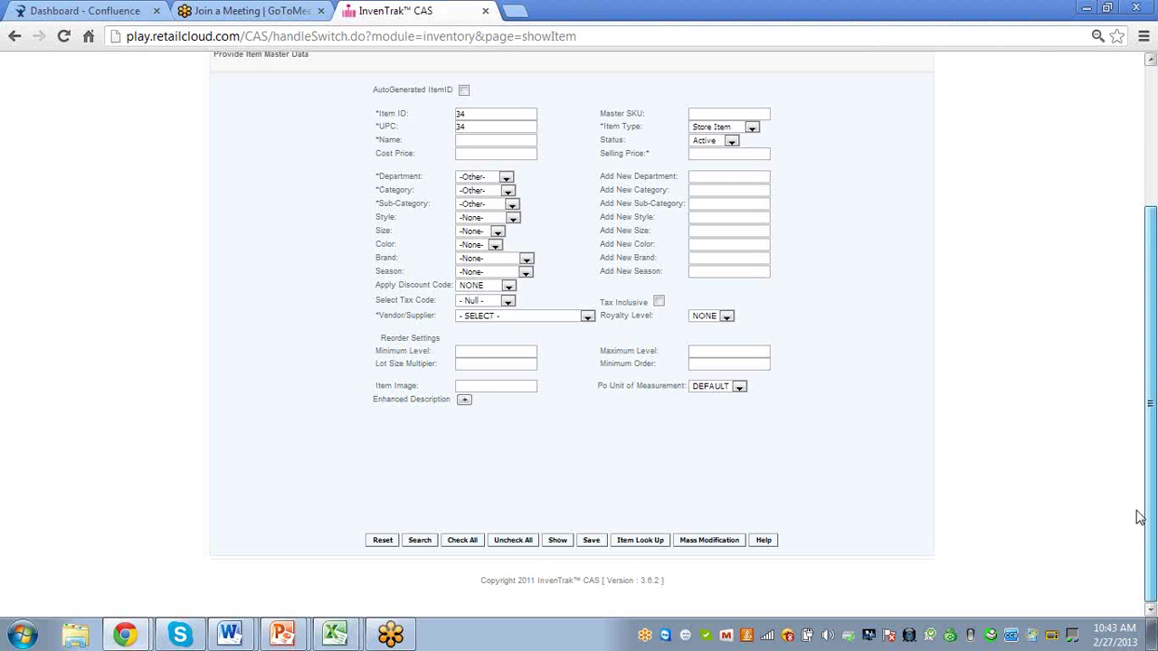
Step: Look through the inventory classification and transaction code functions, and open the Coupon Codes page
scroll(1136, 498, "up", 2)
scroll(1136, 432, "up", 2)
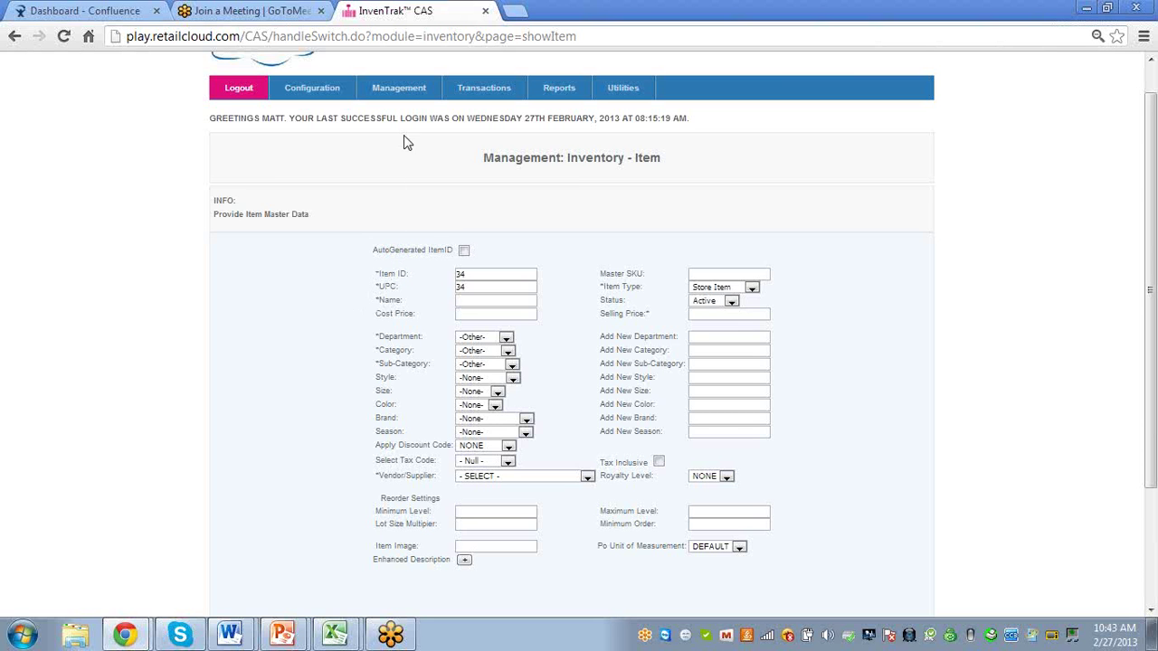
mouse_move(400, 94)
mouse_move(406, 157)
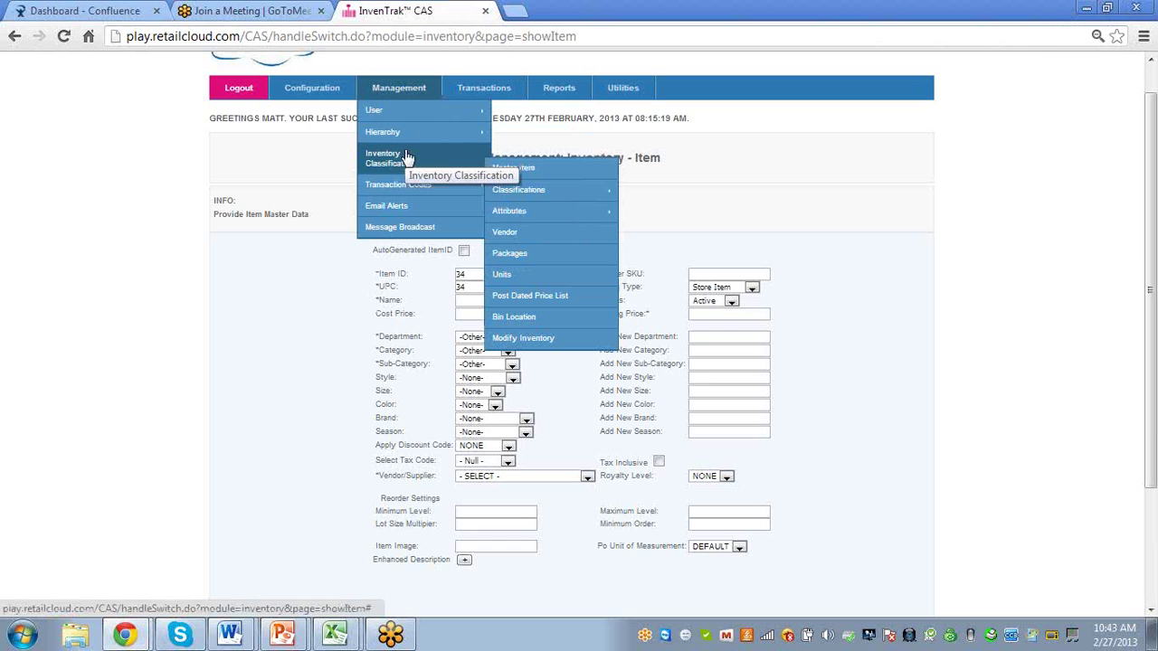
mouse_move(406, 192)
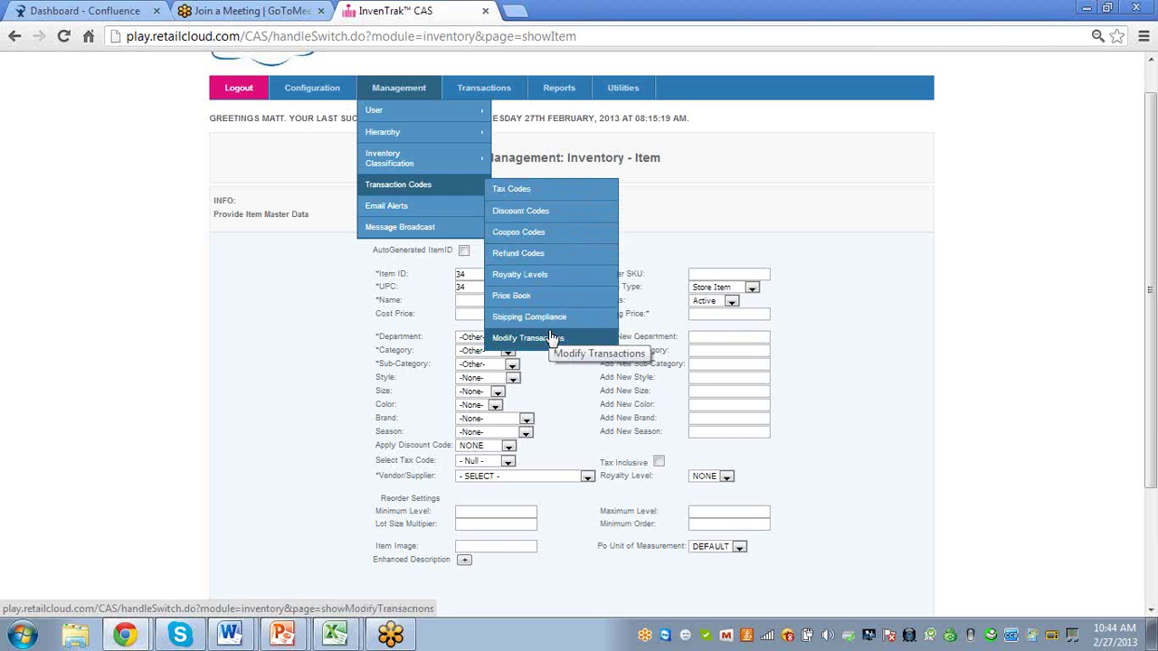
left_click(541, 235)
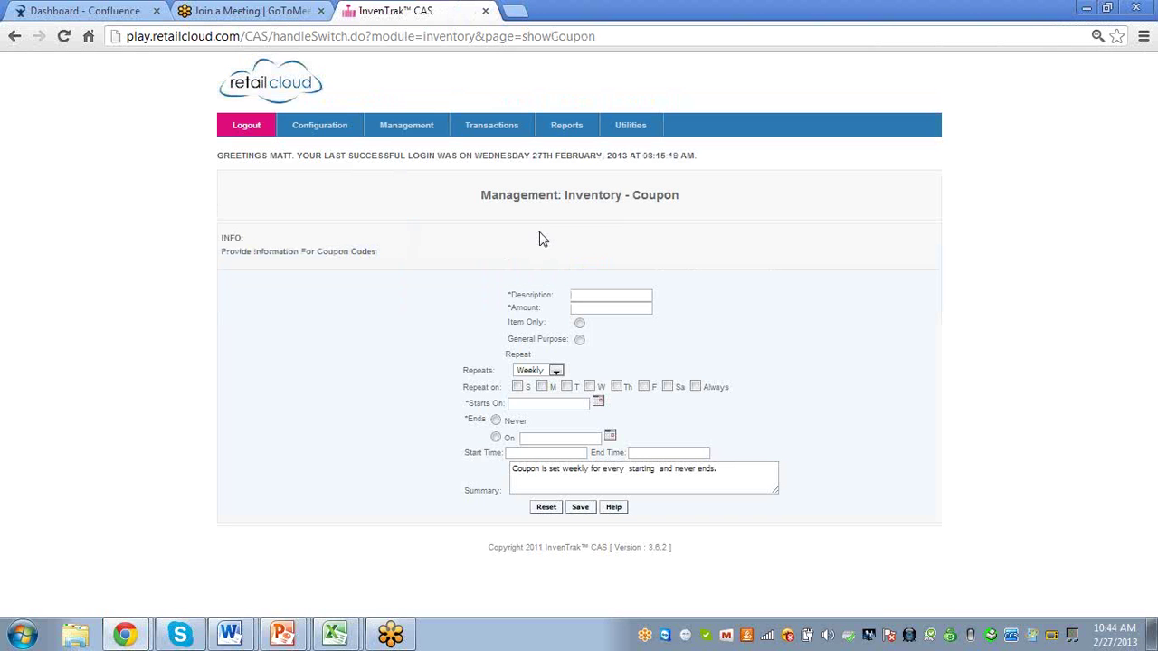
Step: Examine the coupon's repeat frequency options, leaving the setting at Weekly
left_click(556, 372)
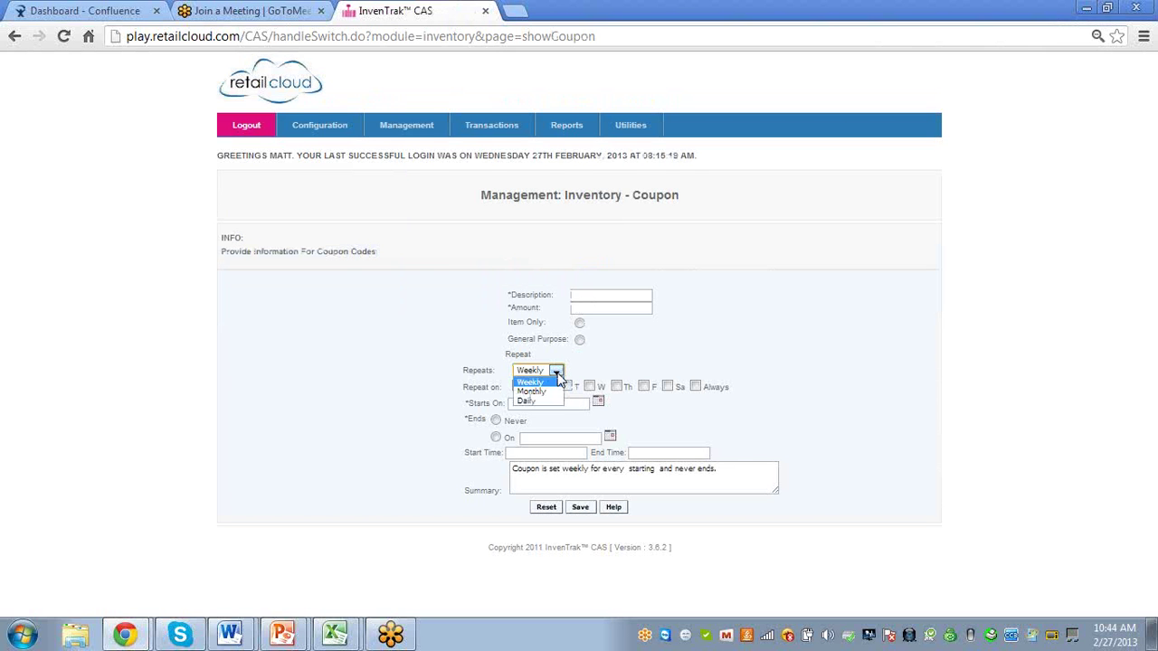
left_click(557, 375)
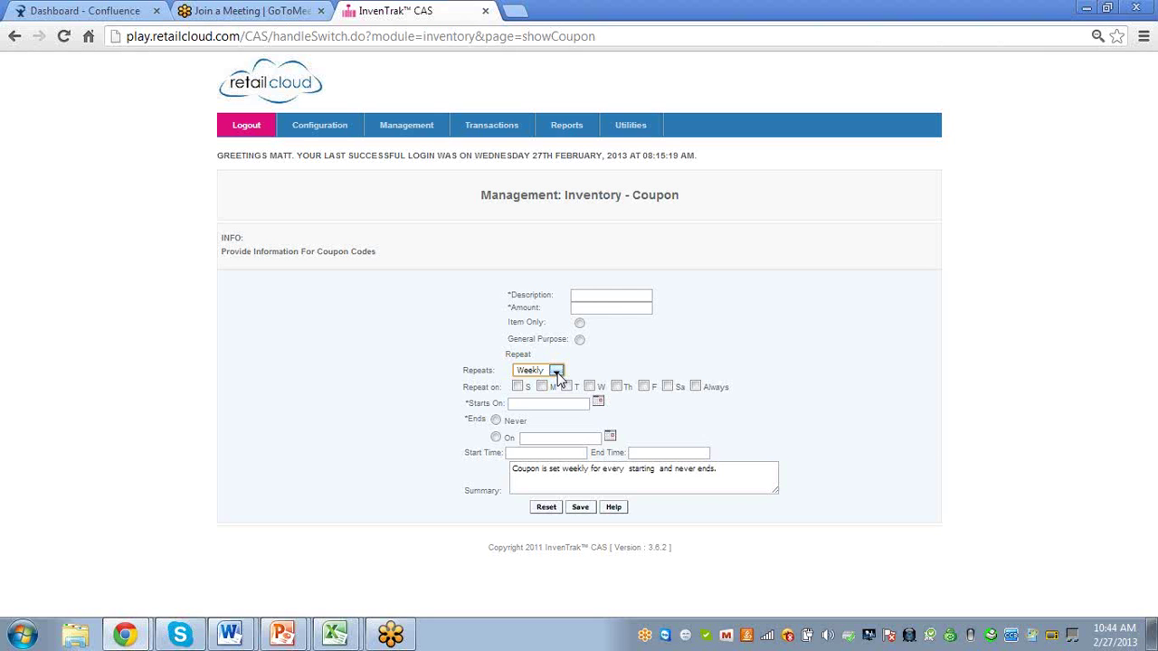
mouse_move(406, 125)
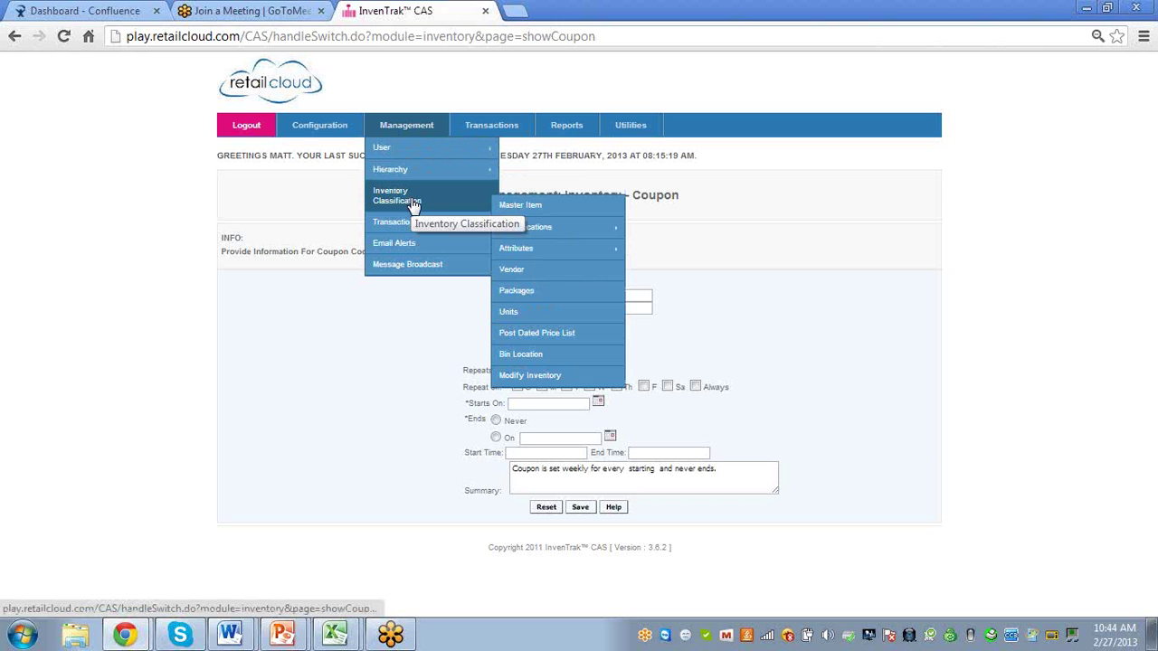
Step: Open the Discount Codes page and examine the discount types and the percentage rate setting
mouse_move(412, 228)
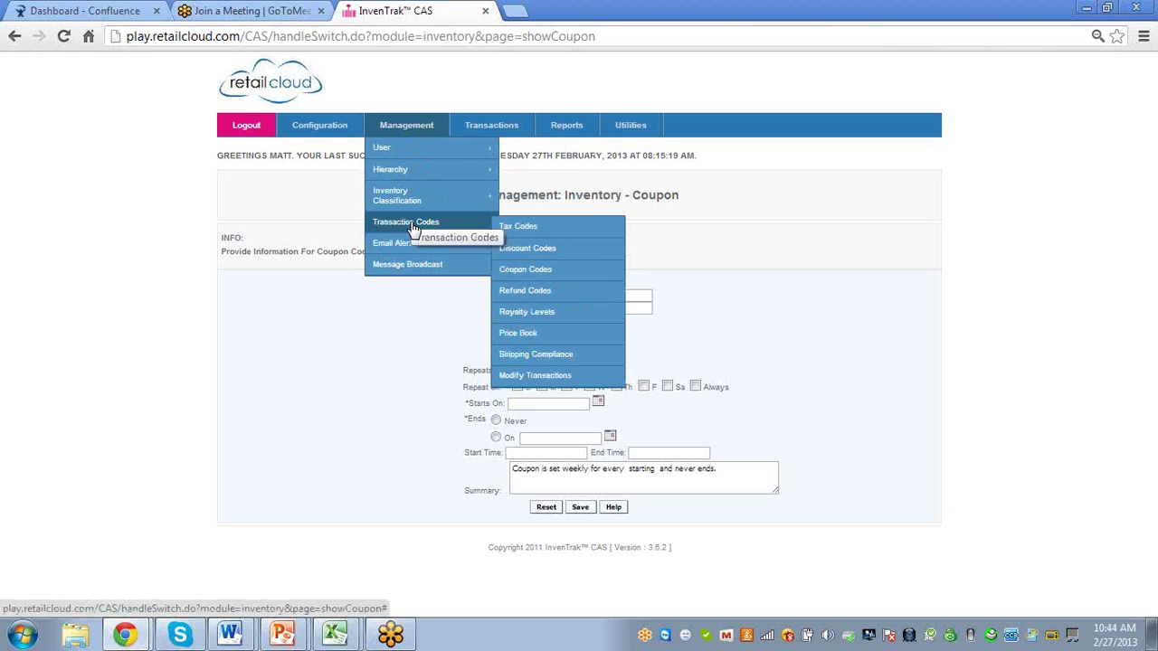
left_click(511, 255)
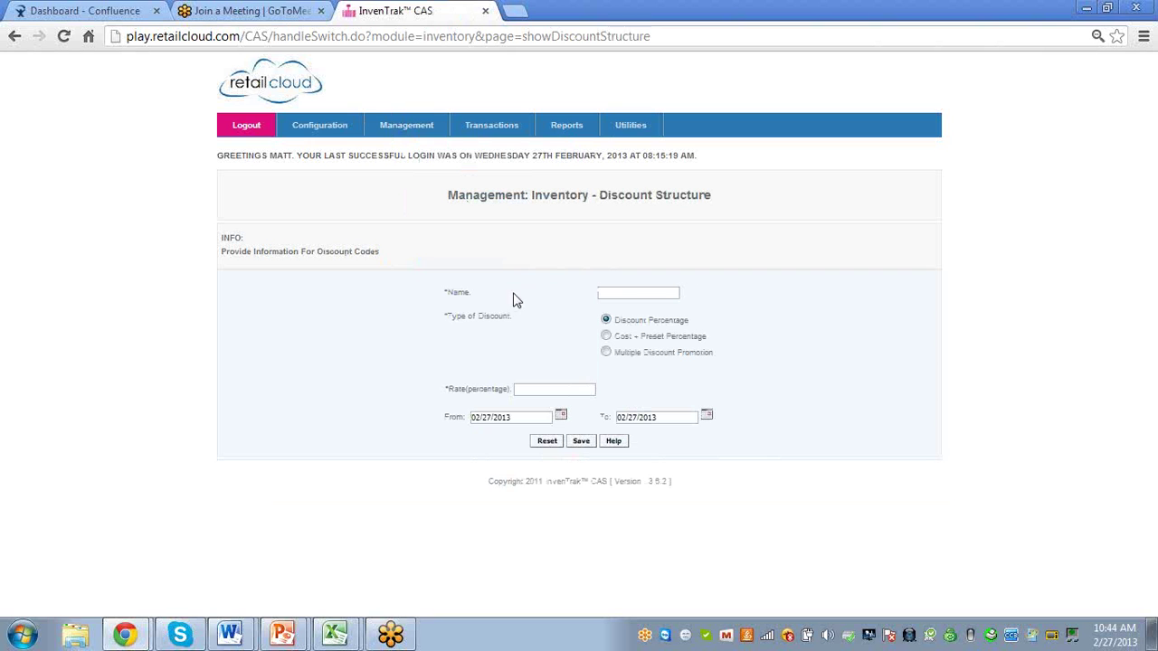
left_click(537, 390)
Step: Examine the email alert types, thresholds and recipients, and open the Message Broadcast page
mouse_move(406, 127)
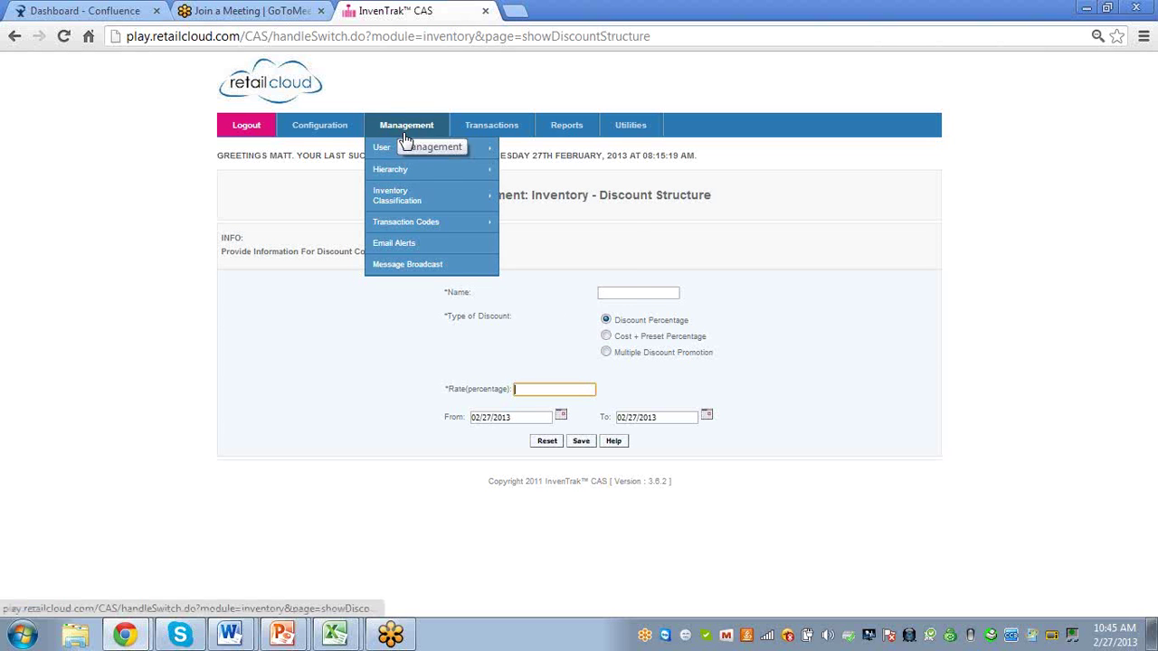
left_click(406, 246)
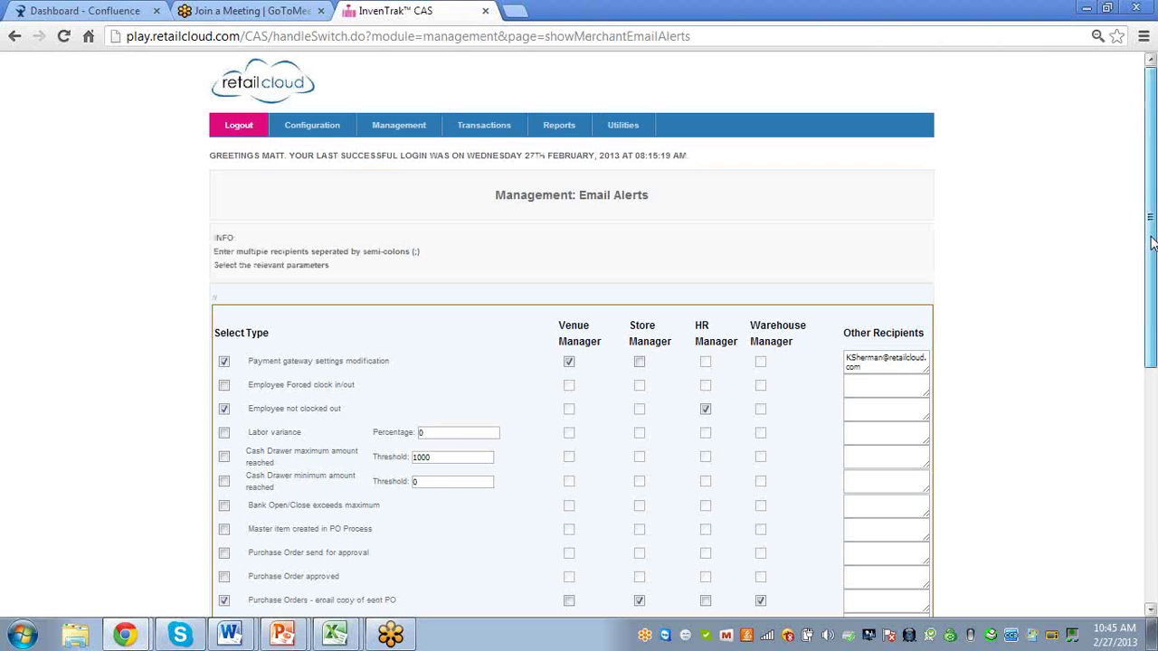
left_click_drag(1151, 242, 1145, 328)
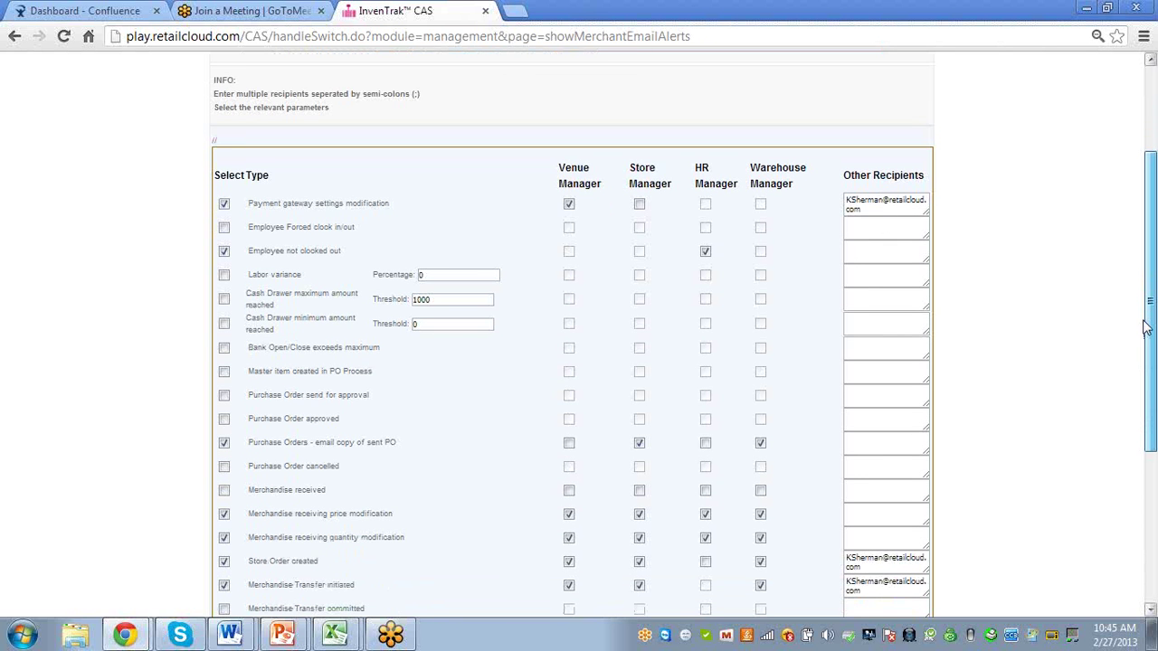
left_click_drag(1145, 327, 1143, 425)
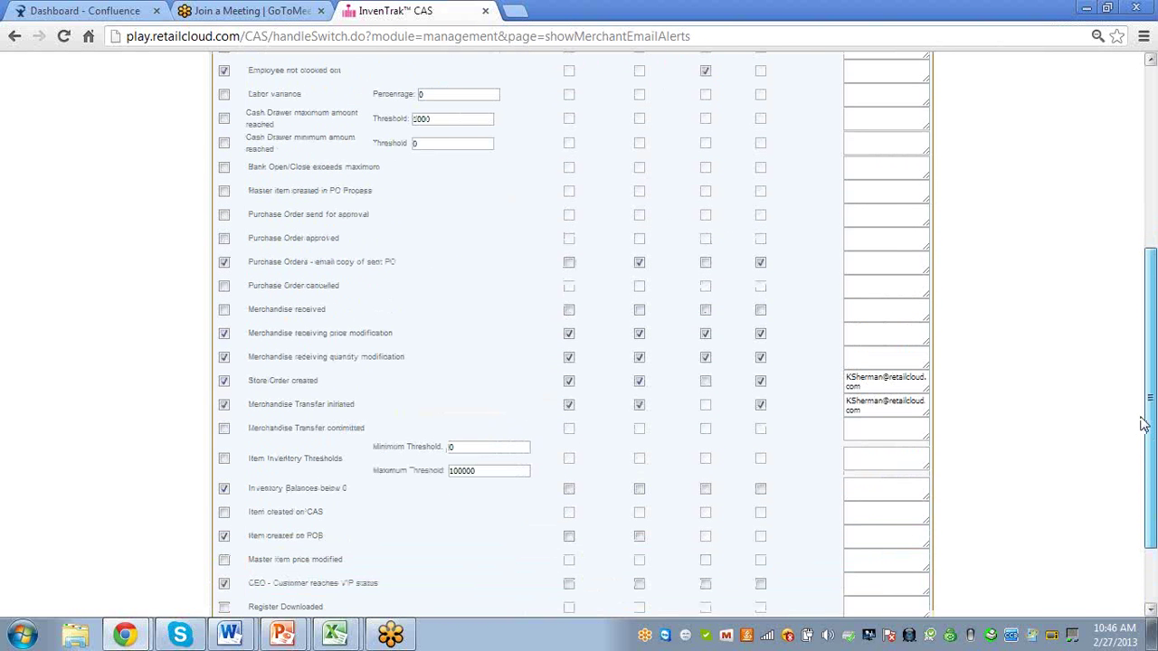
left_click_drag(1143, 425, 1135, 330)
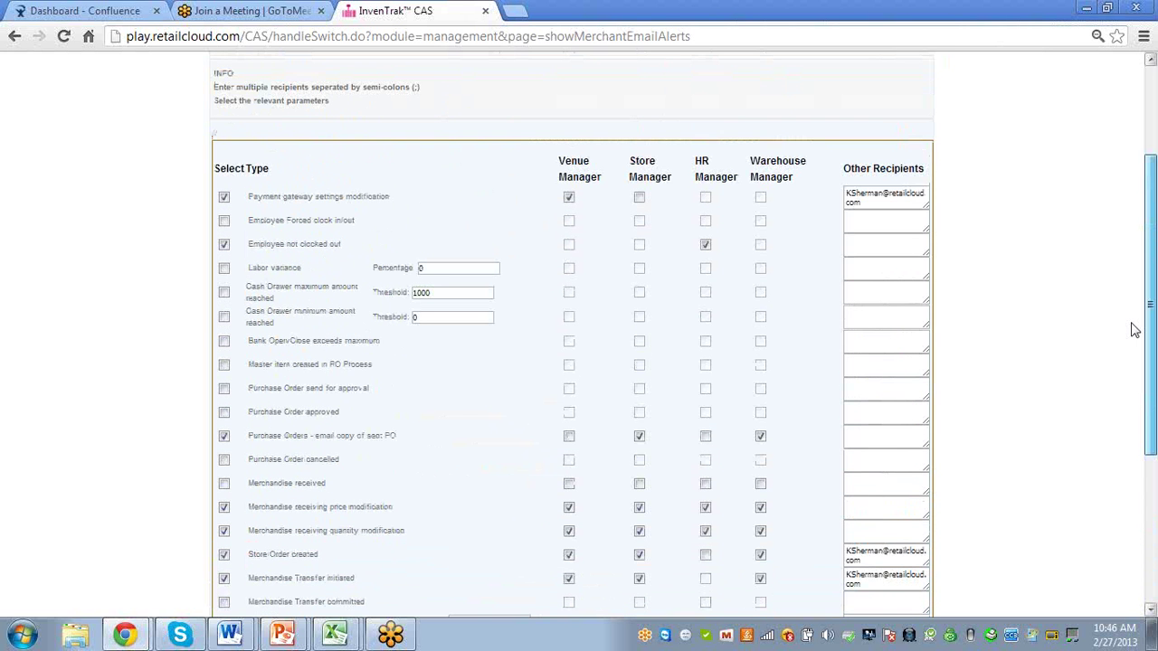
left_click_drag(1135, 330, 1151, 440)
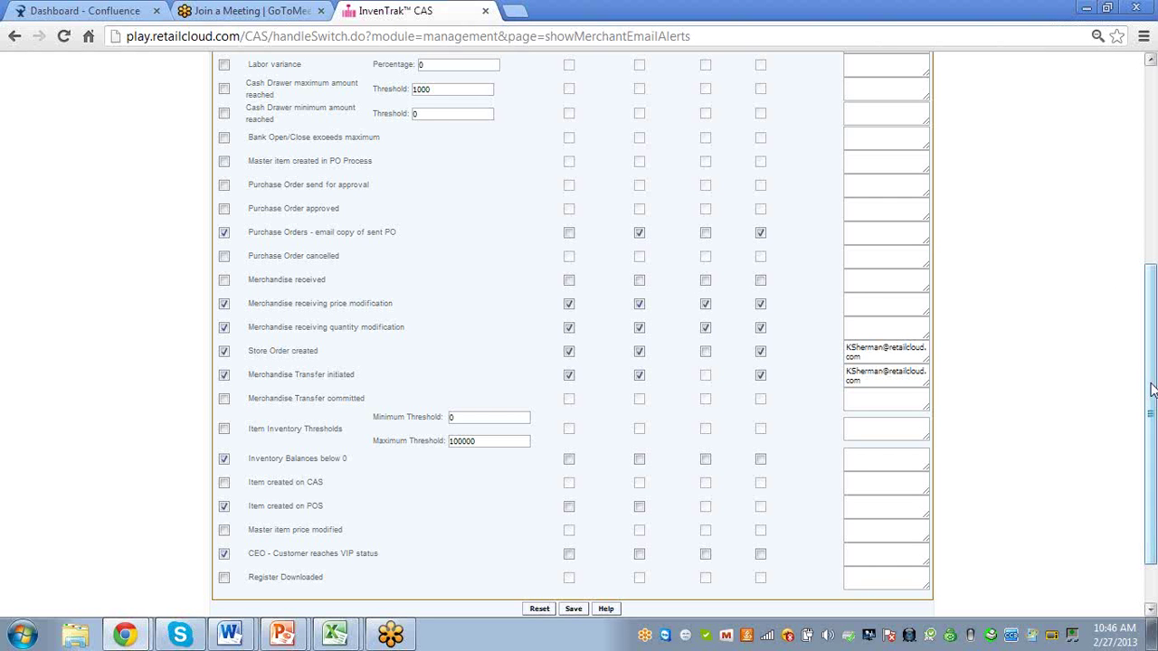
left_click_drag(1151, 385, 1151, 252)
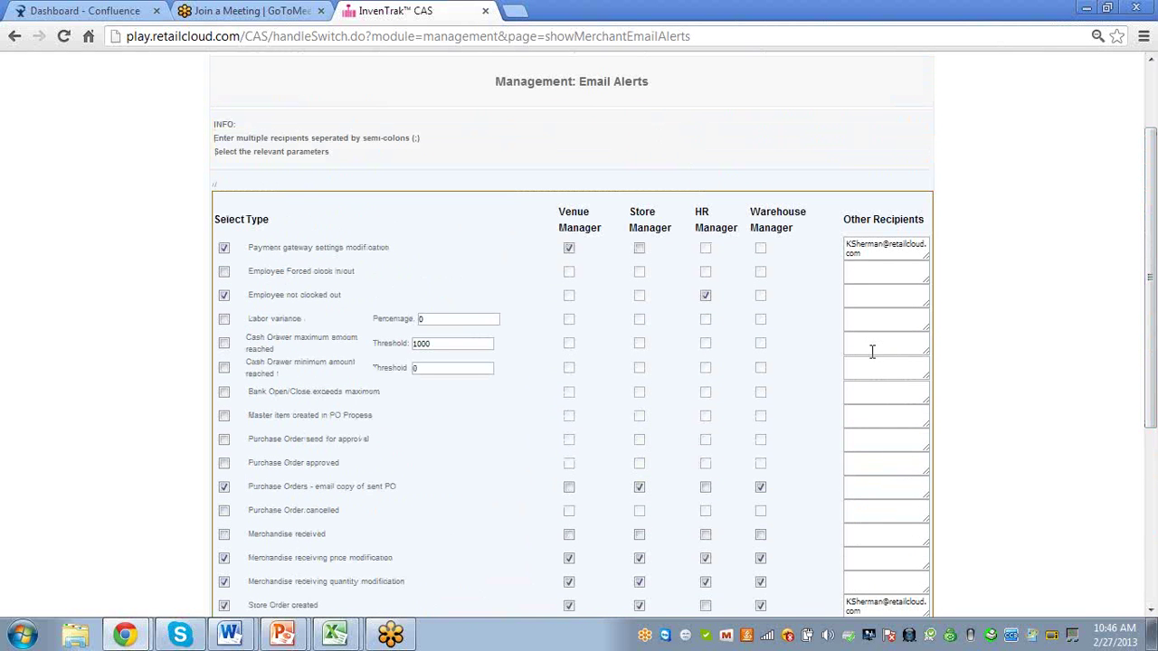
left_click_drag(1154, 322, 1154, 322)
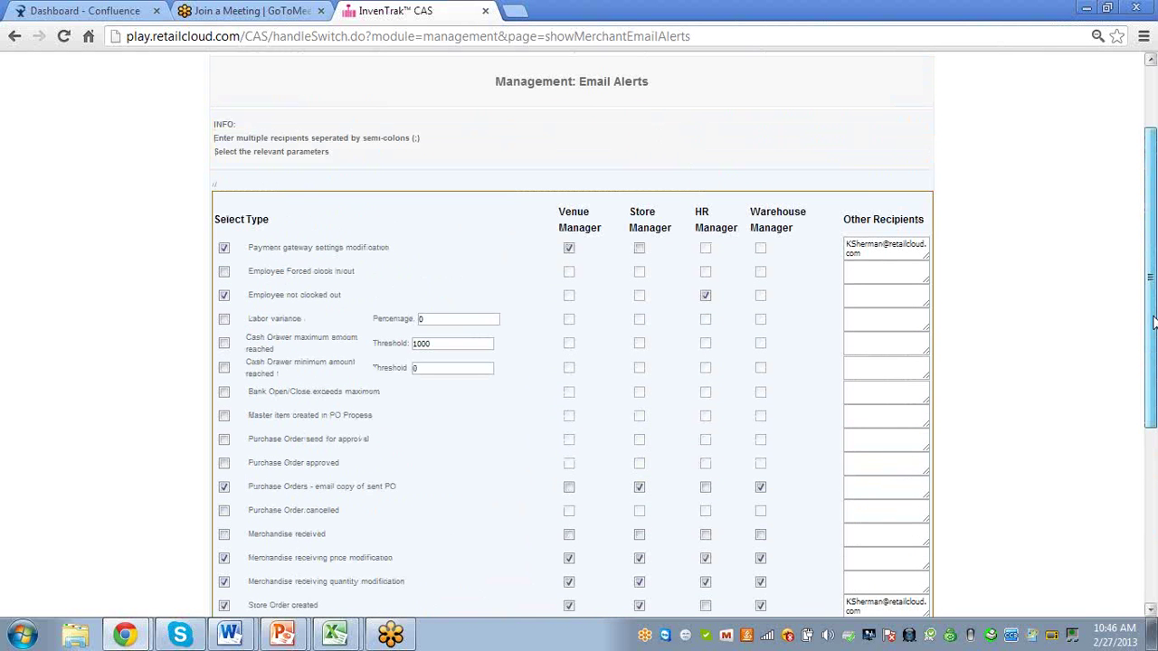
scroll(1154, 322, "down", 4)
scroll(1127, 368, "up", 1)
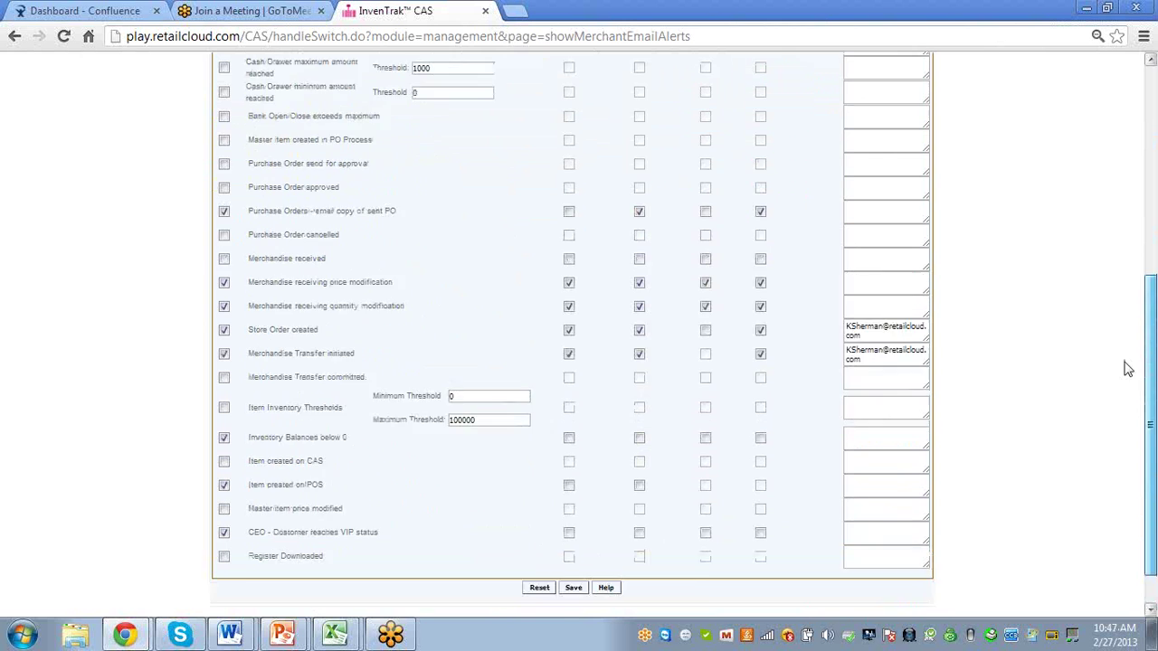
scroll(1127, 368, "up", 4)
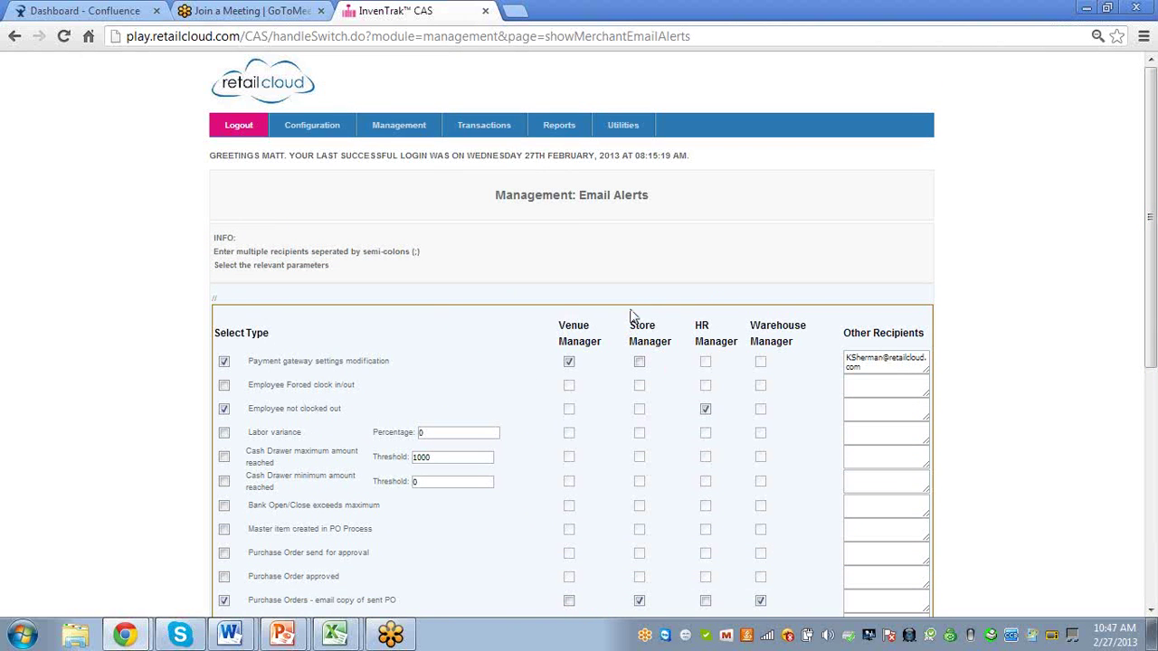
mouse_move(424, 133)
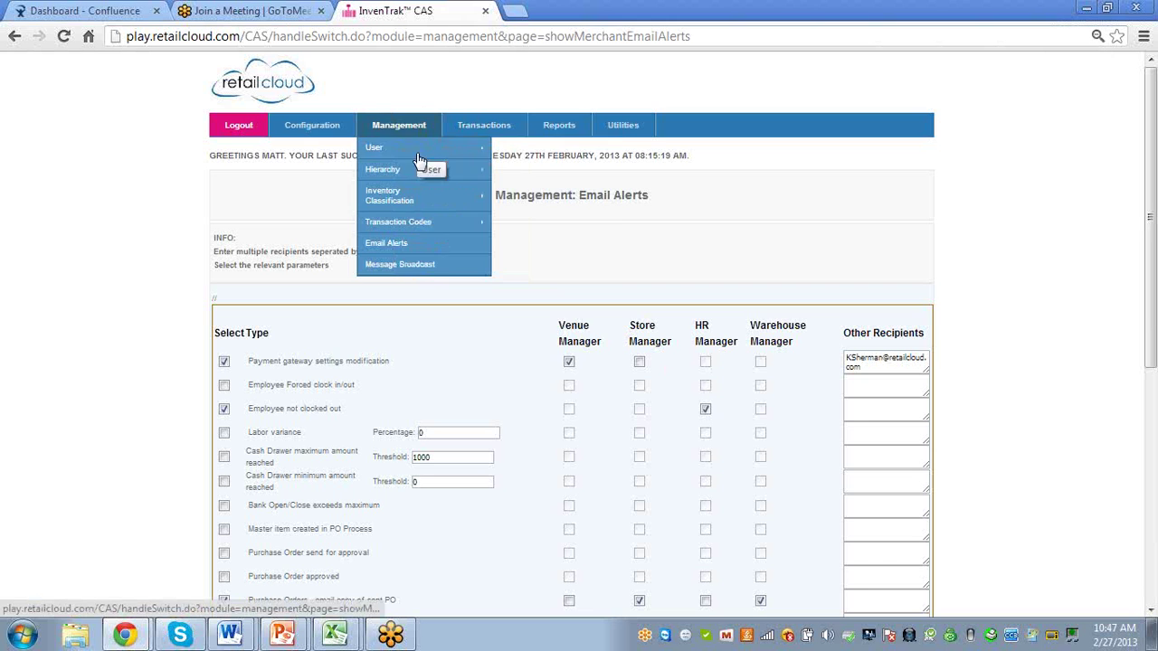
left_click(417, 266)
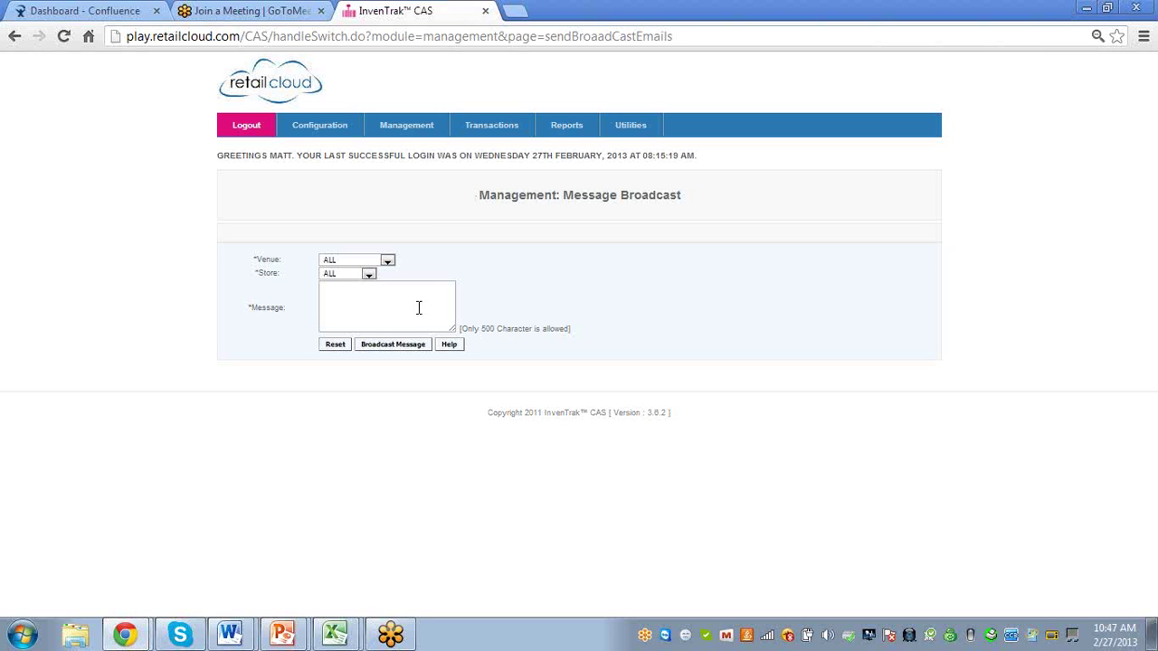
Step: Search the time cards of all venues from 02/01/2012 on the Modify Time Card page and look through the entries
mouse_move(502, 135)
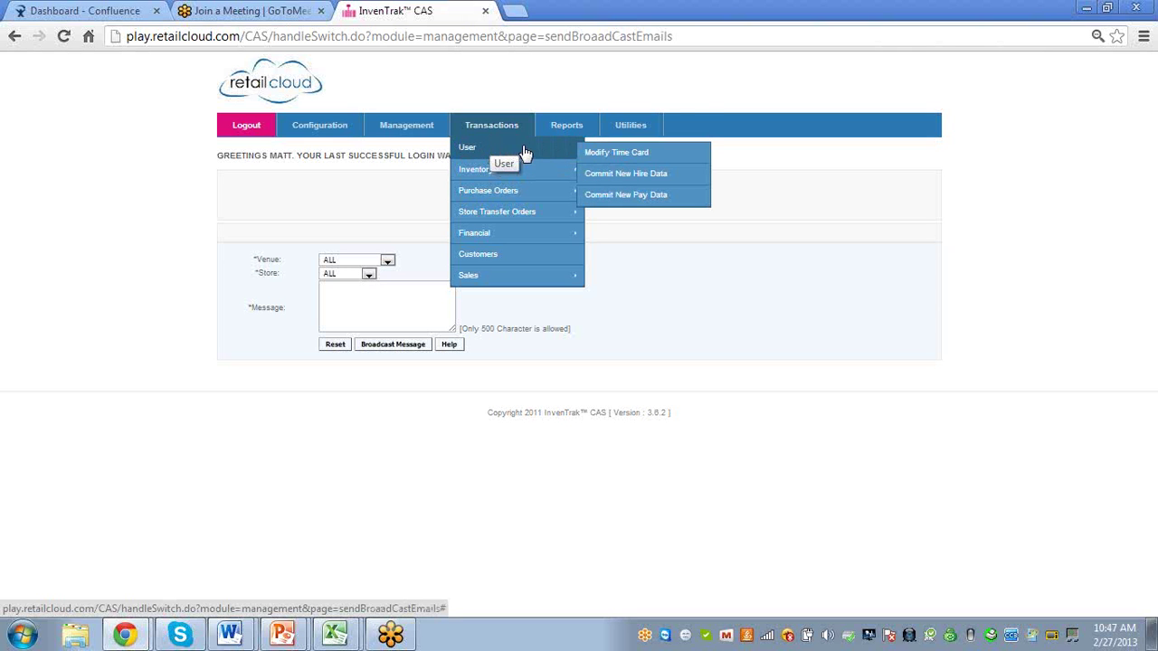
left_click(598, 157)
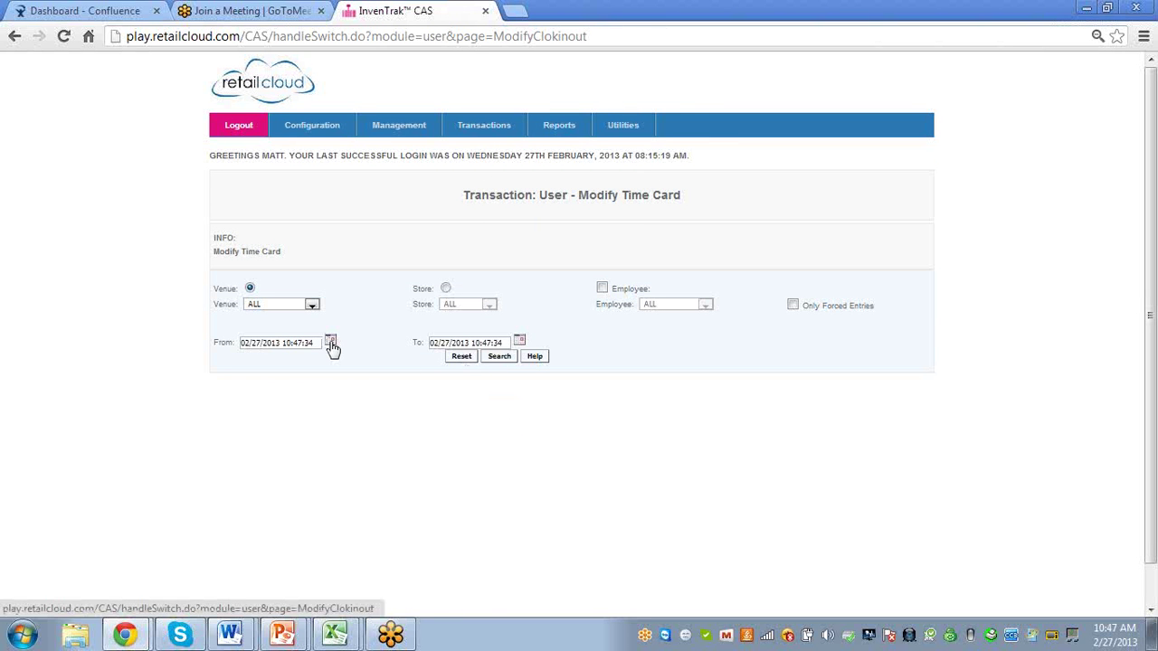
left_click(330, 342)
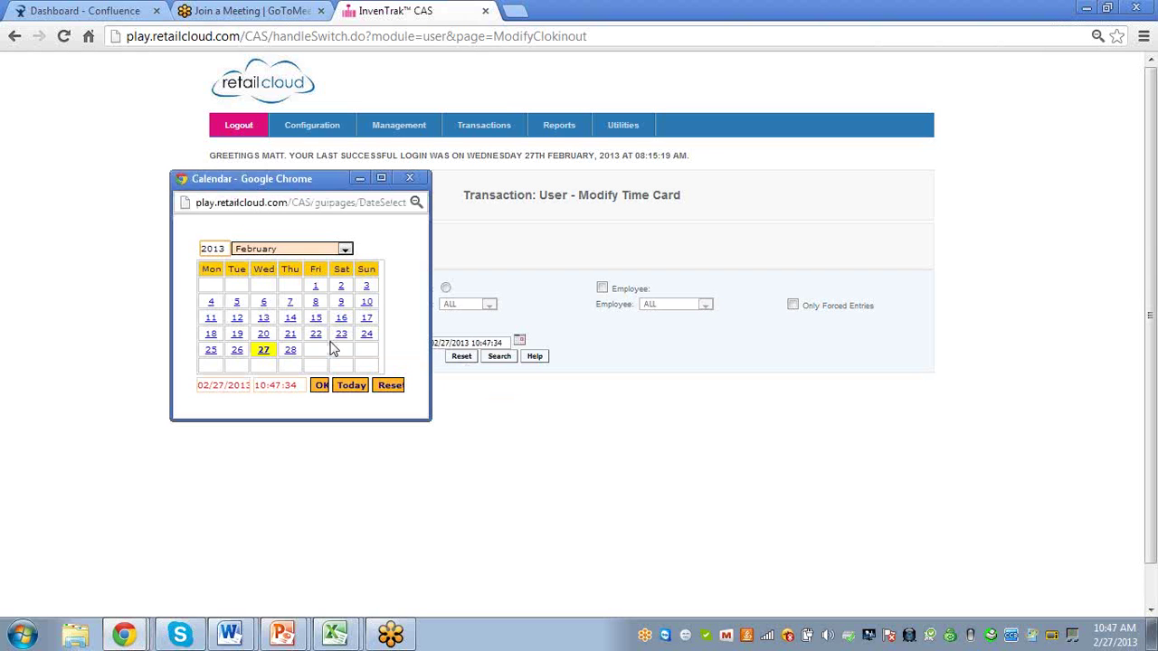
type("3")
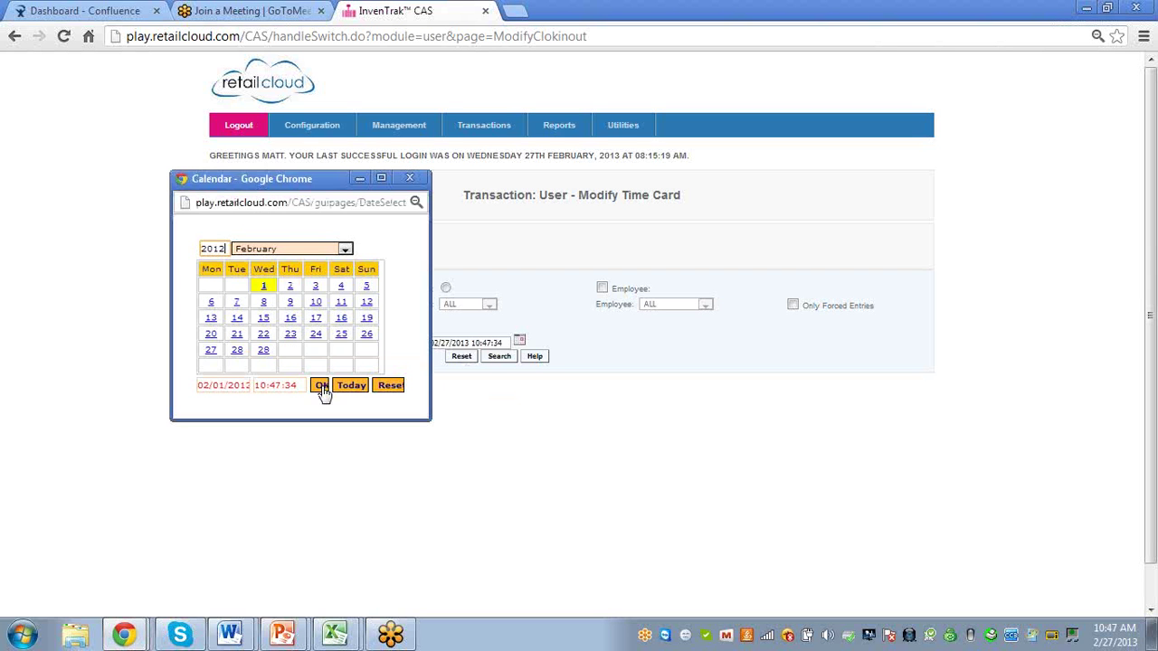
left_click(321, 385)
left_click(496, 362)
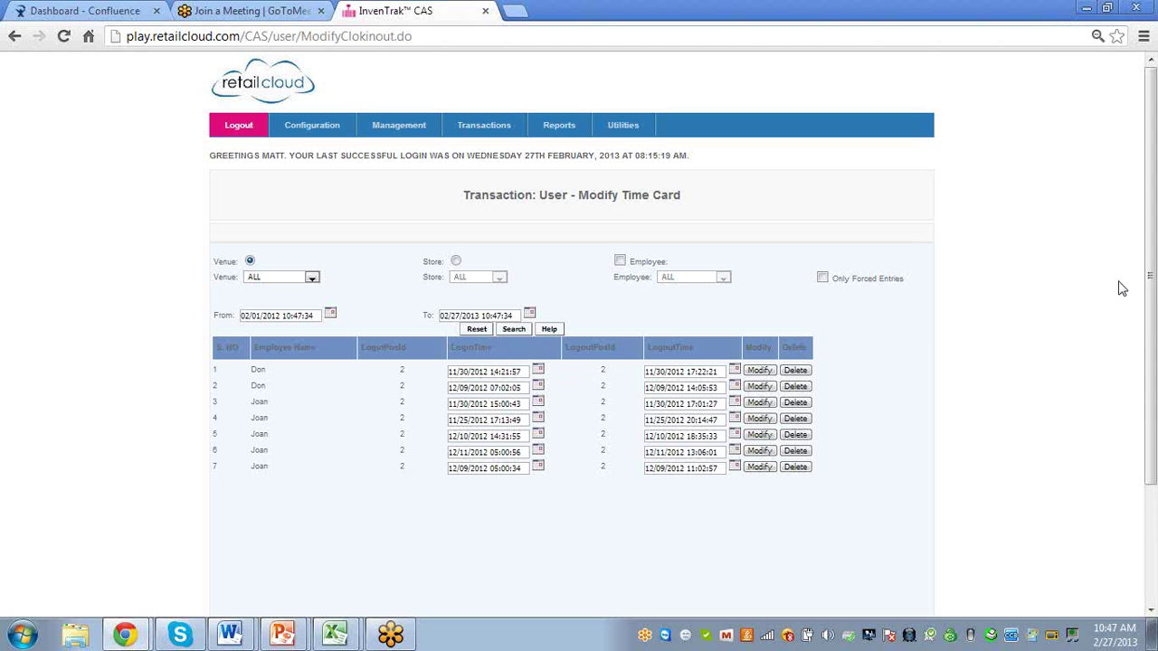
left_click_drag(1148, 325, 1152, 330)
scroll(1152, 331, "down", 2)
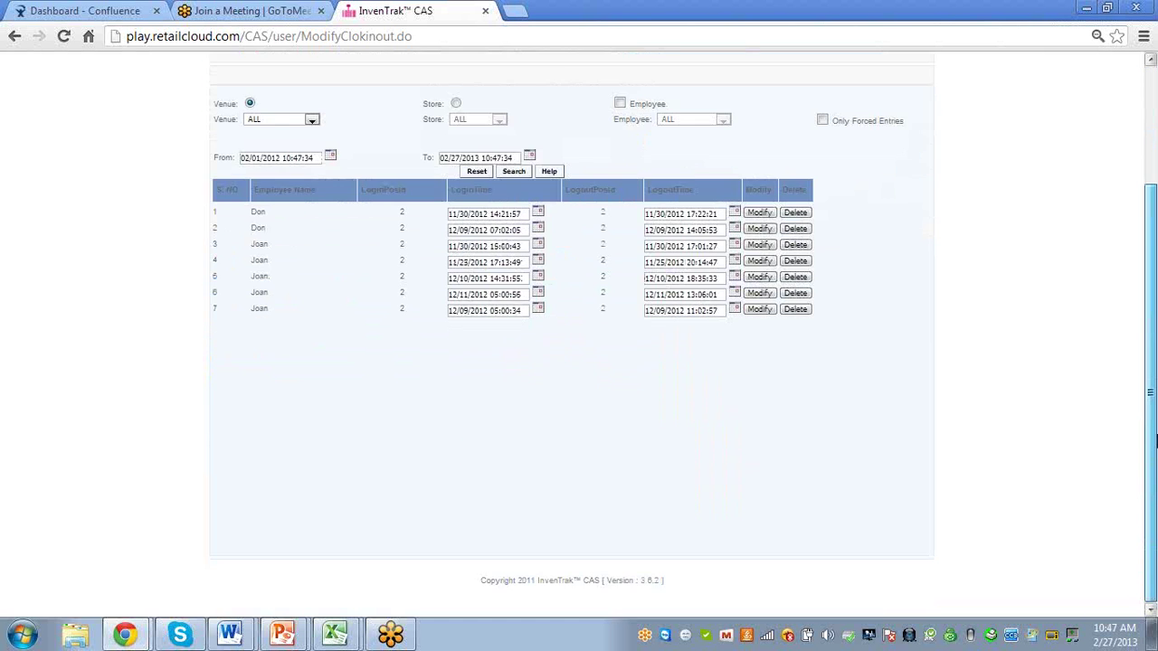
scroll(1132, 320, "up", 2)
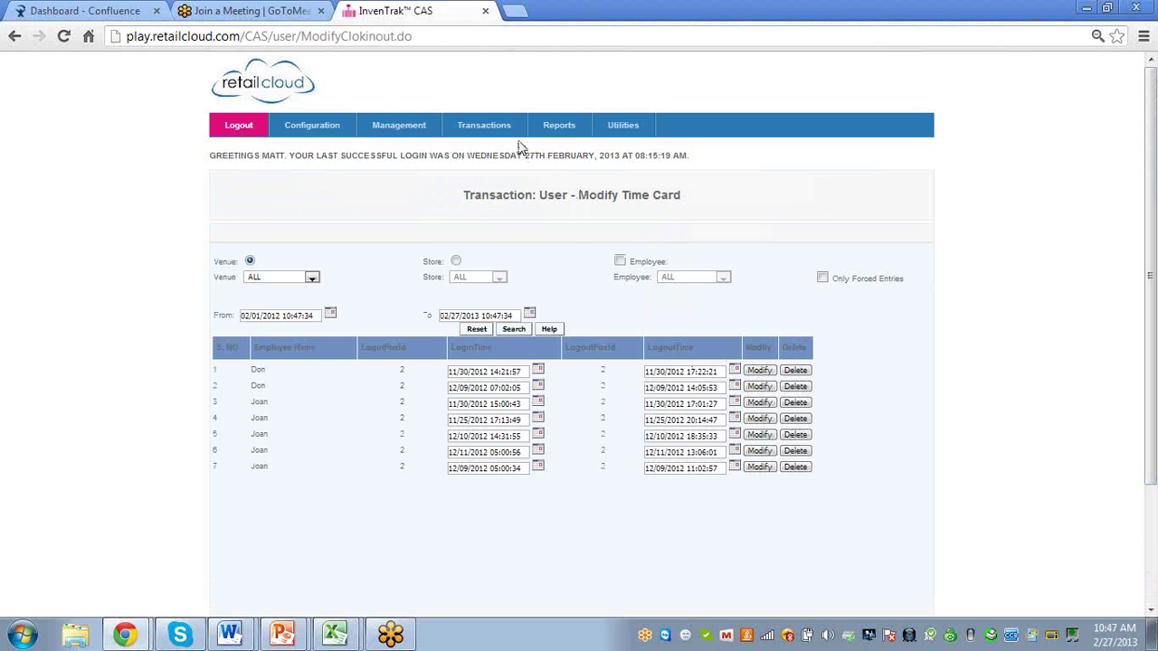
Step: Look through the warehouse, adjustment, transfer and receiving functions for inventory, and open the Receive Merchandise page
mouse_move(510, 176)
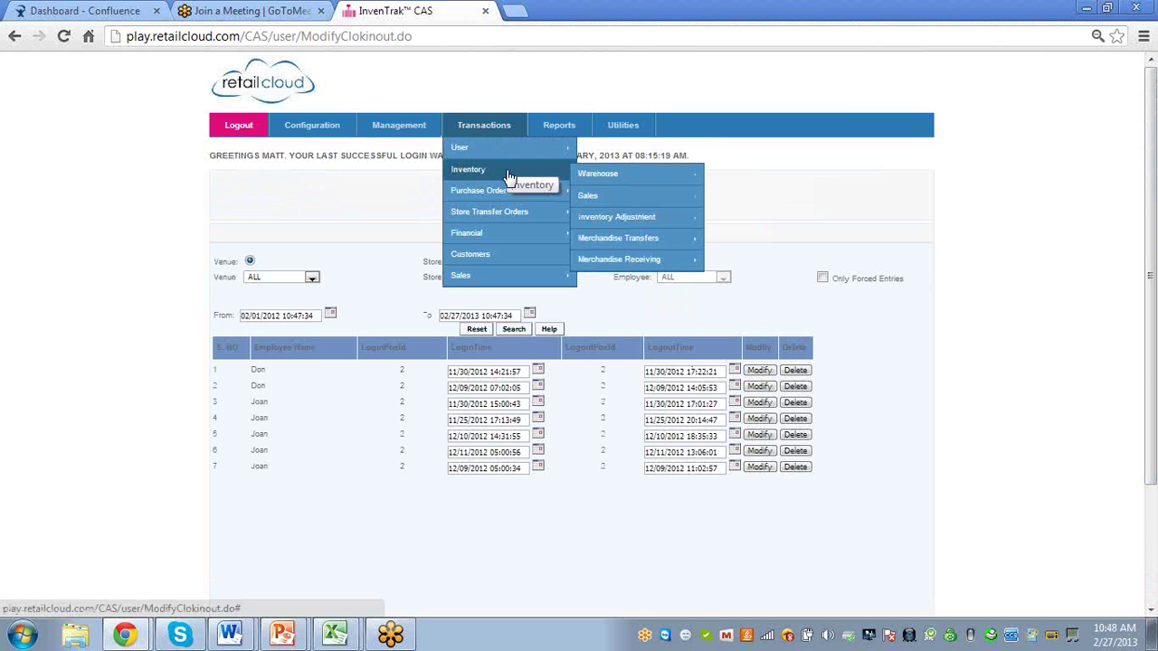
mouse_move(599, 181)
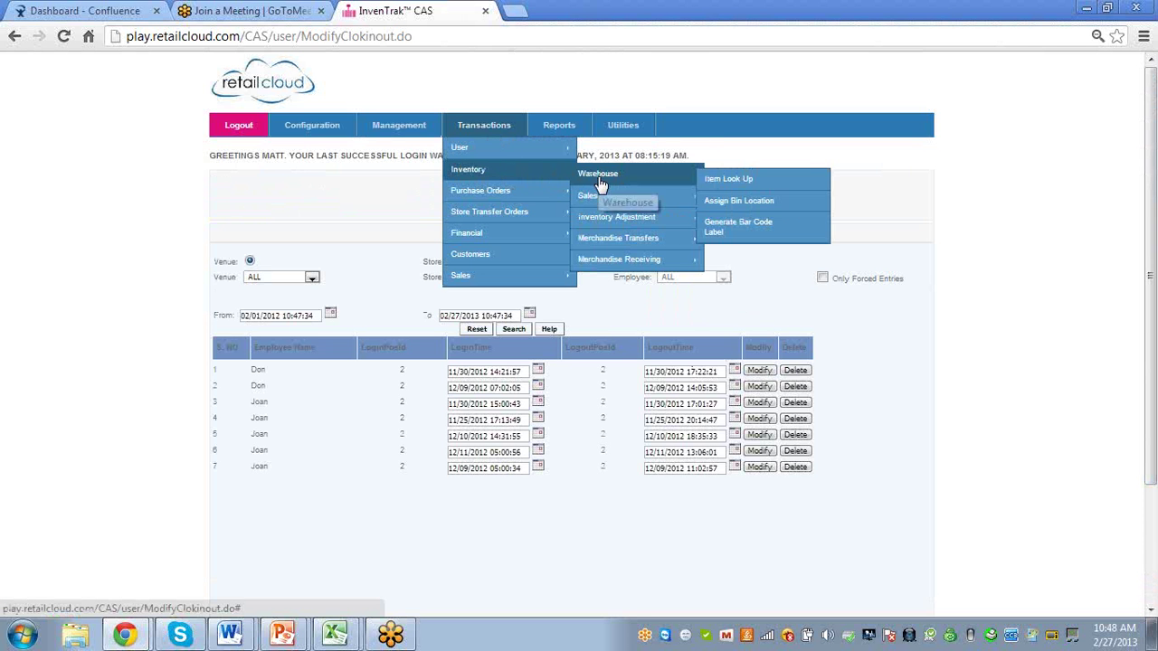
mouse_move(647, 237)
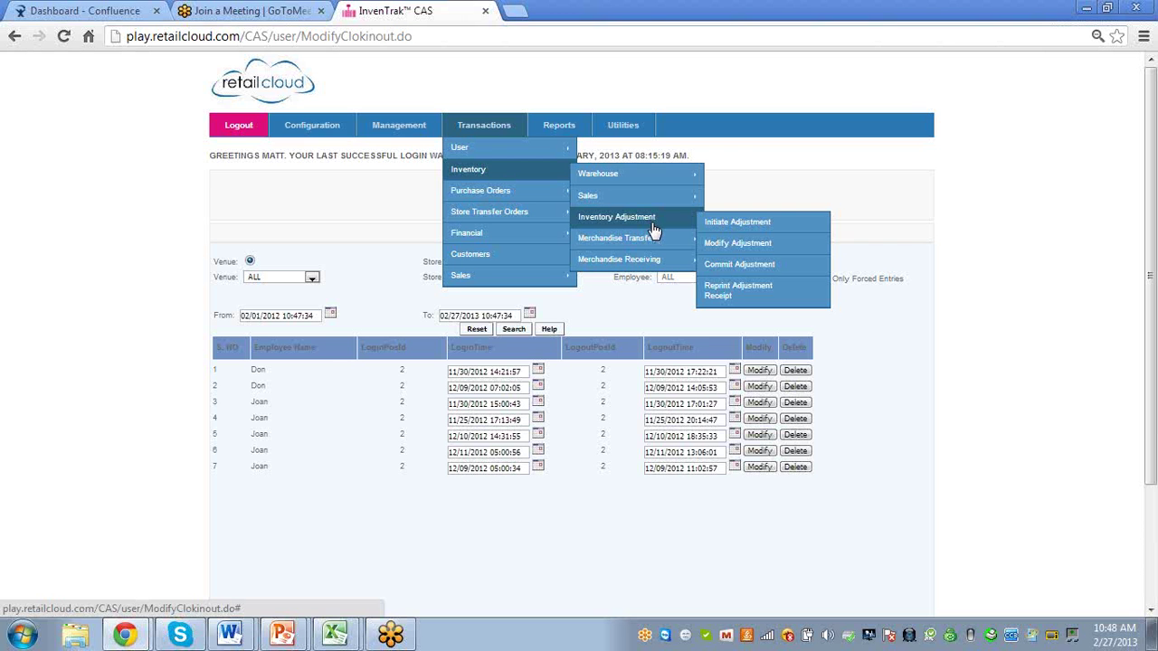
mouse_move(655, 245)
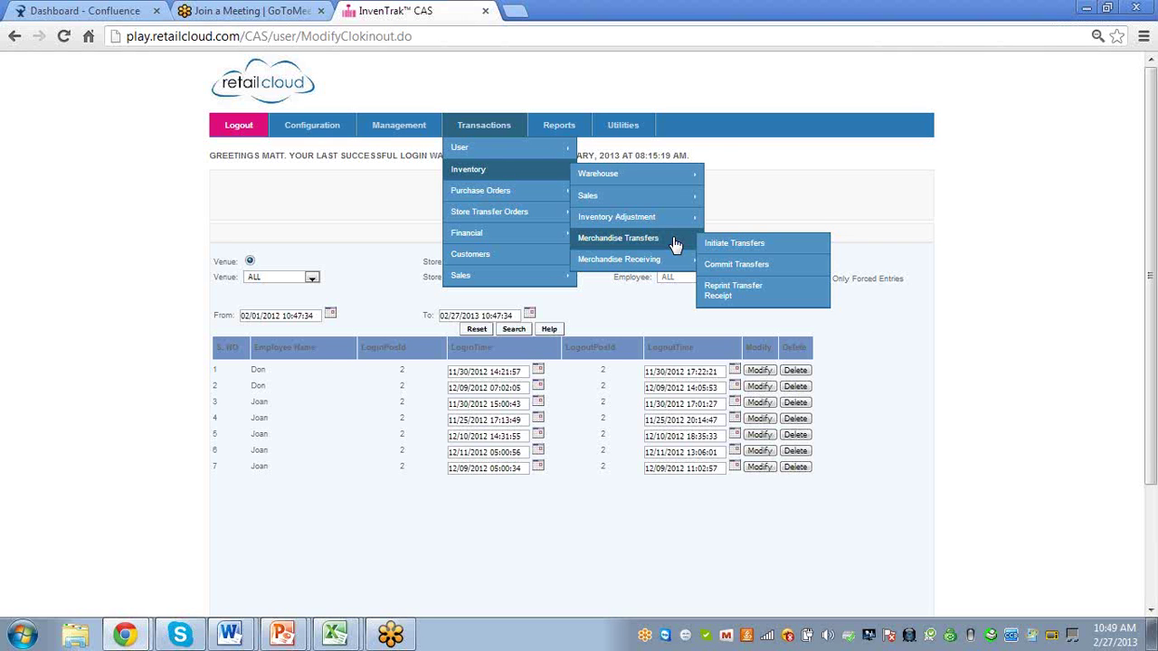
mouse_move(673, 270)
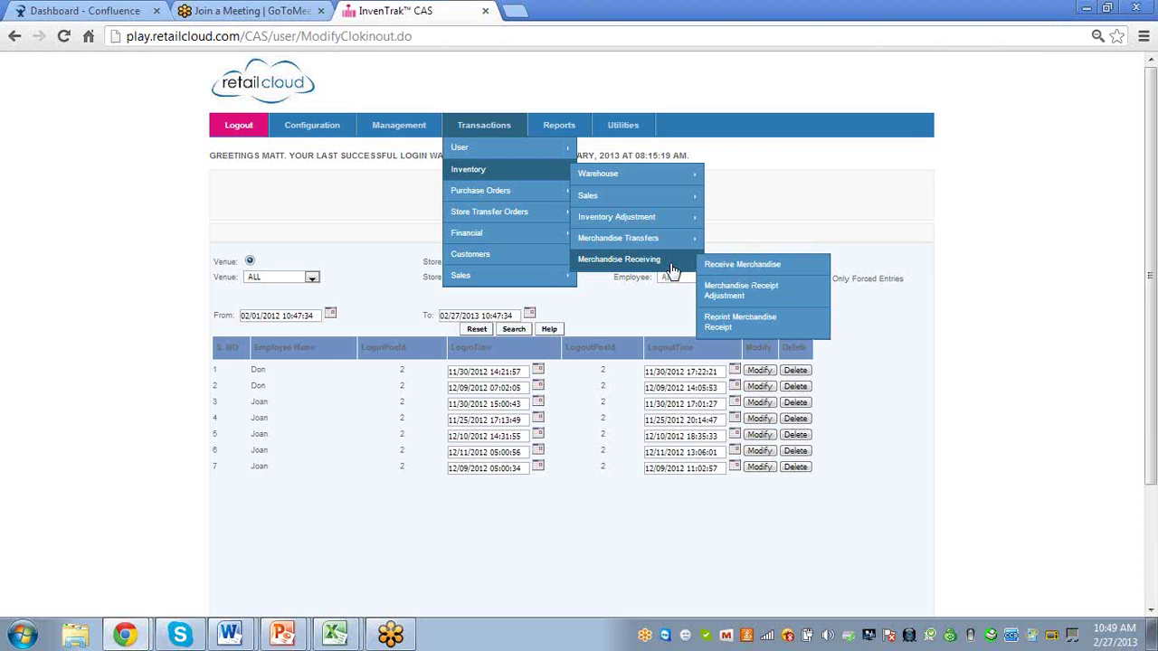
left_click(716, 268)
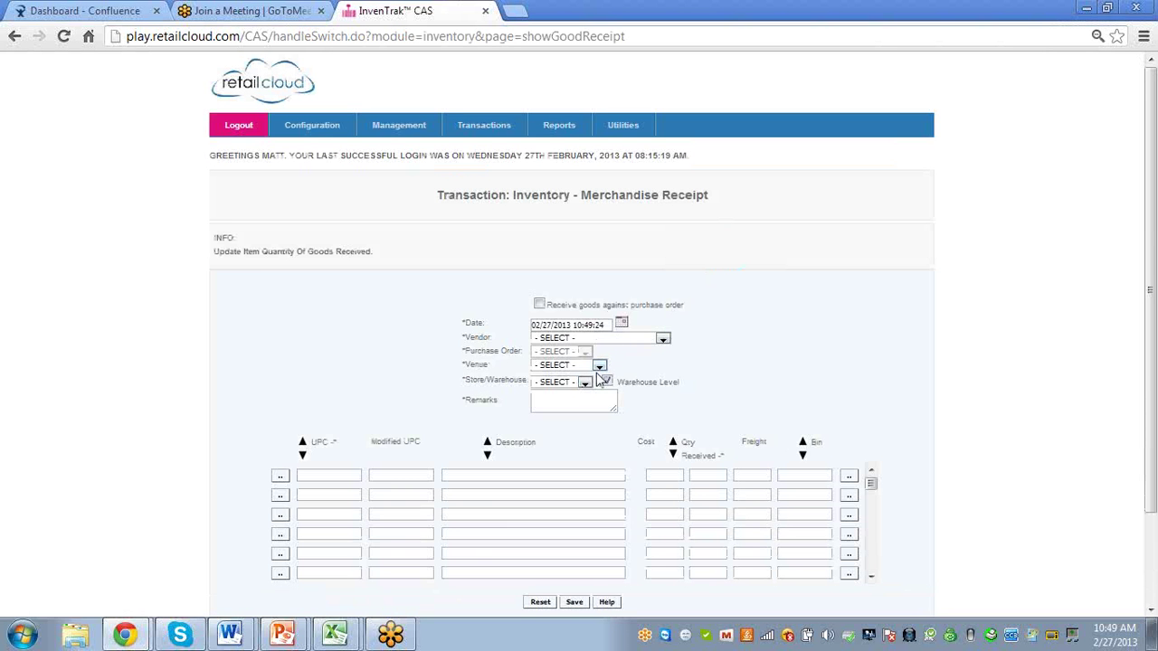
Step: Fill in the merchandise receipt with vendor Toy Box Wholesale, venue West, warehouse level off, store Matties Boutique and remarks "Rec'd"
left_click(663, 339)
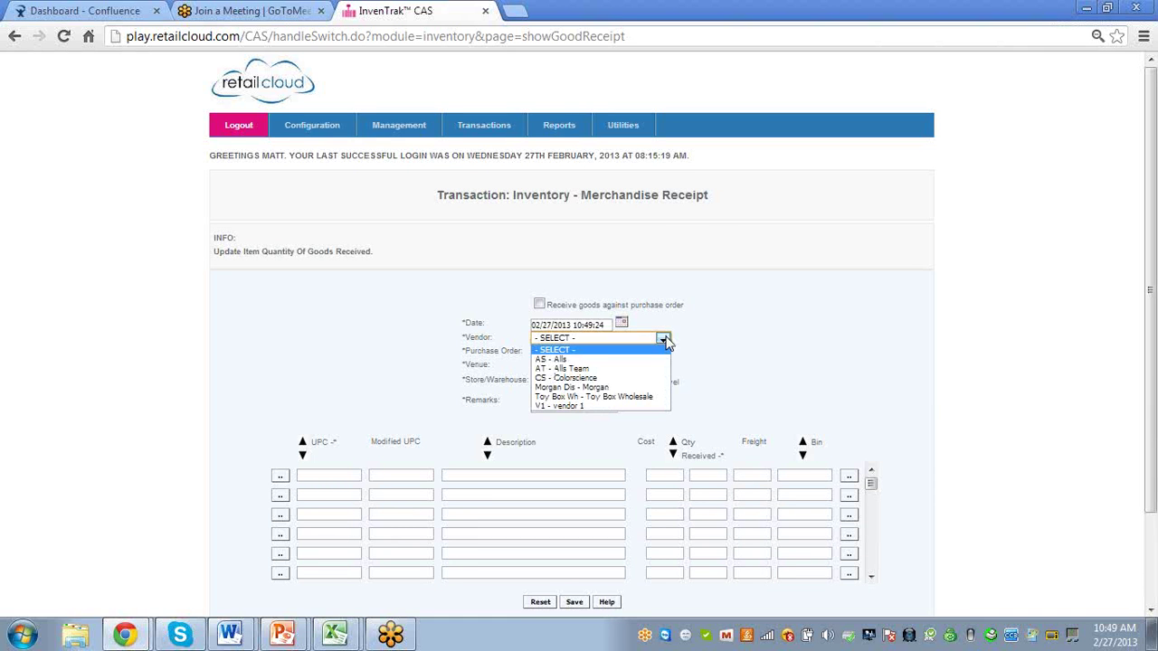
left_click(642, 397)
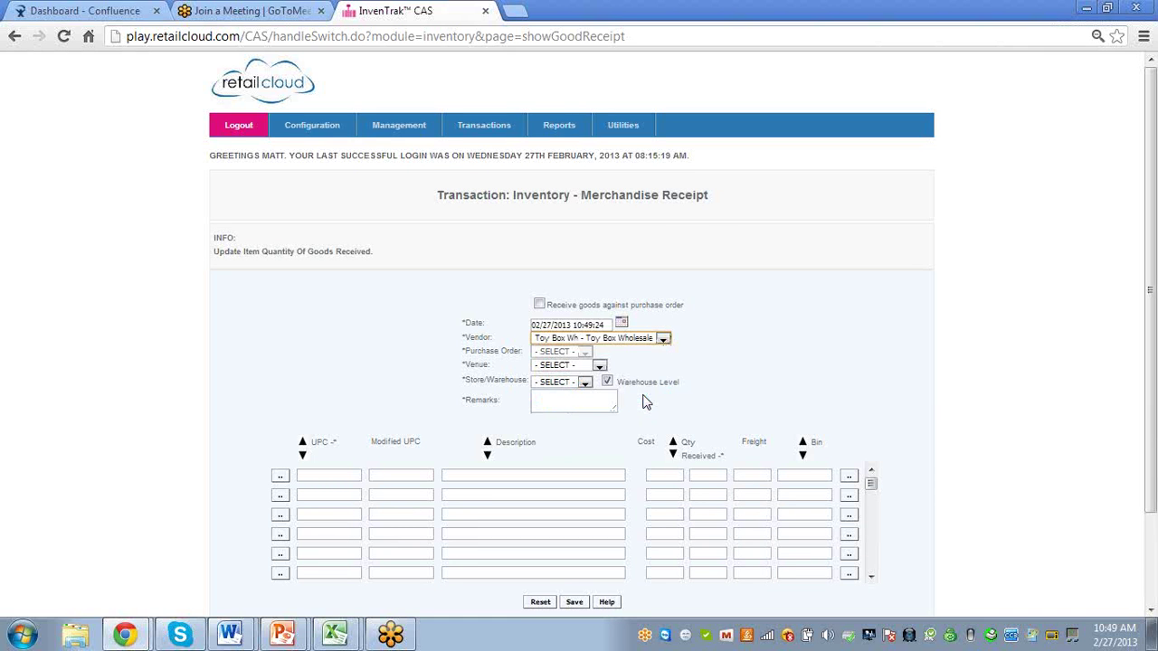
left_click(599, 366)
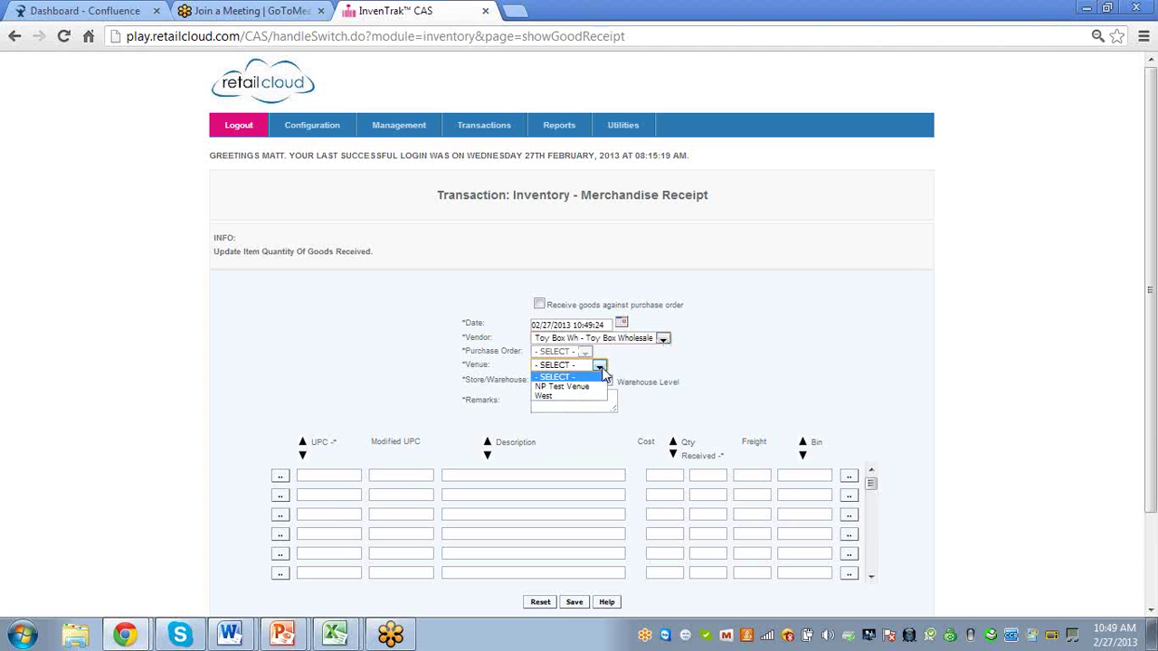
left_click(588, 400)
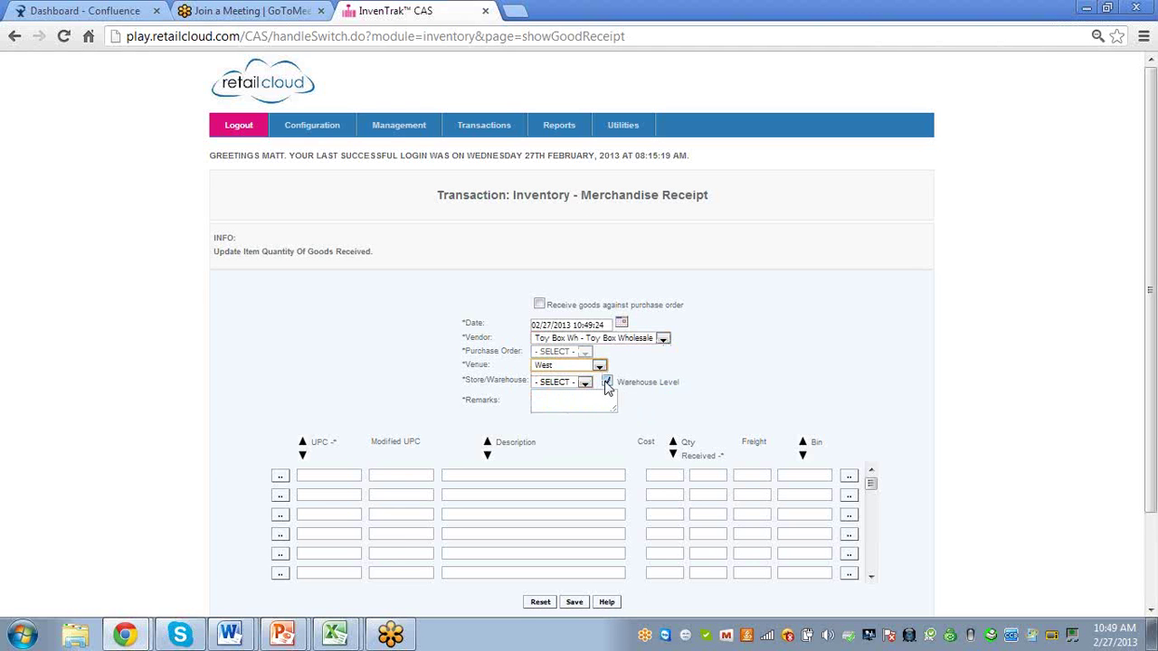
left_click(607, 384)
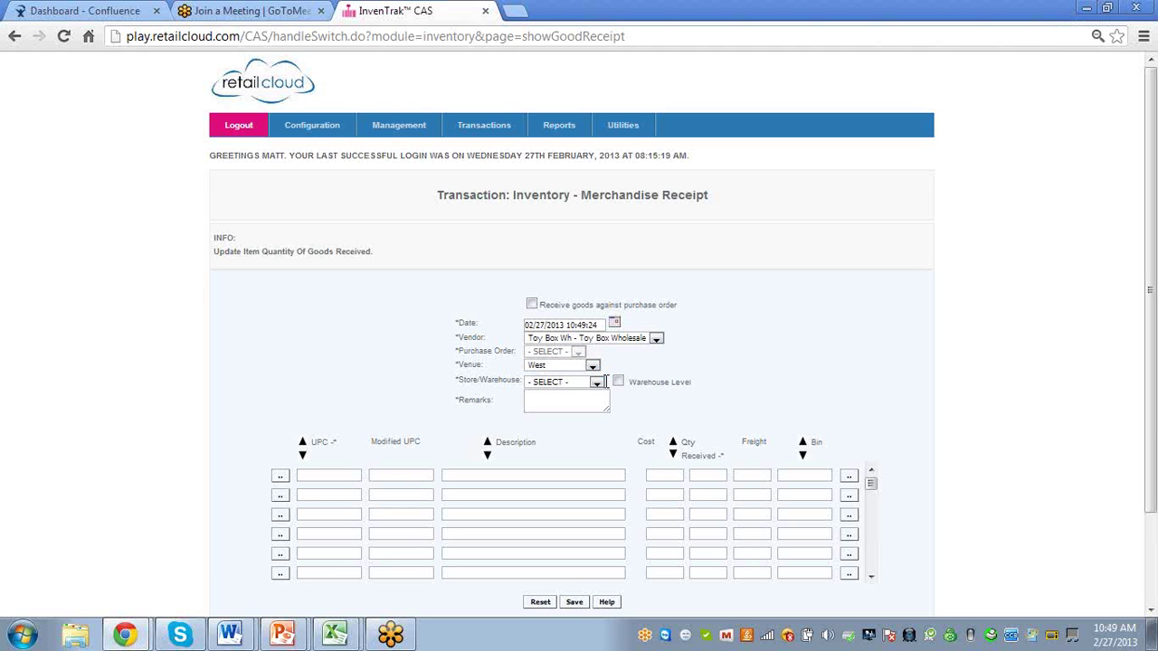
left_click(596, 383)
left_click(560, 404)
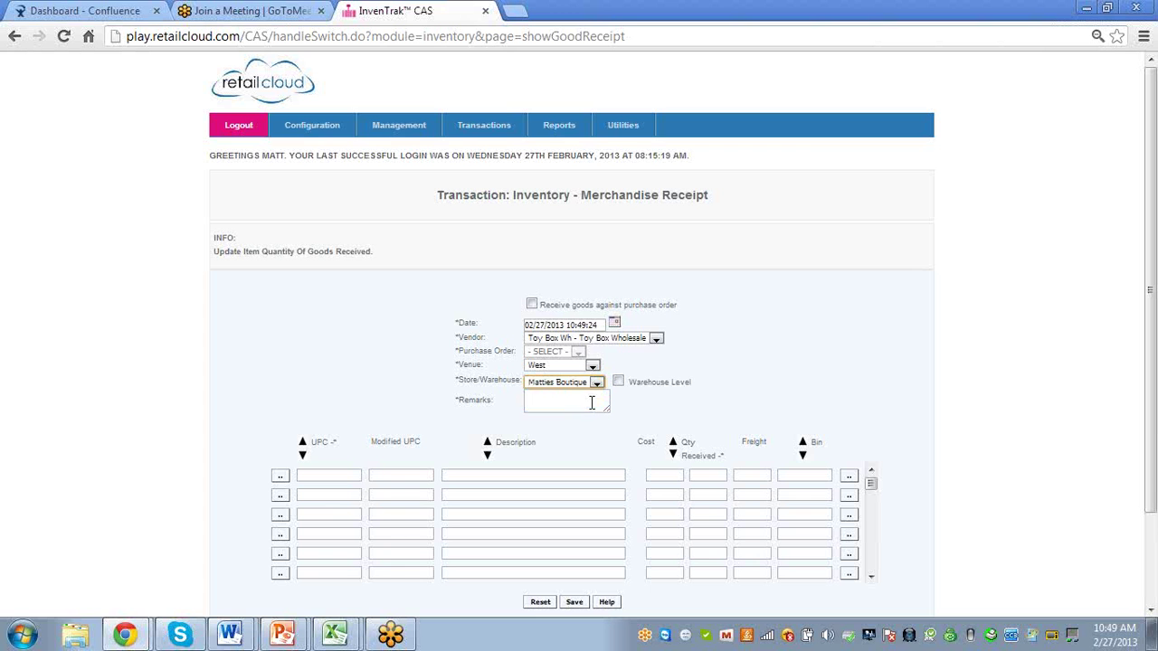
left_click(590, 402)
type("Rec'd")
Step: Enter item AG1, Yo Yo, on the first line of the merchandise receipt
left_click(351, 477)
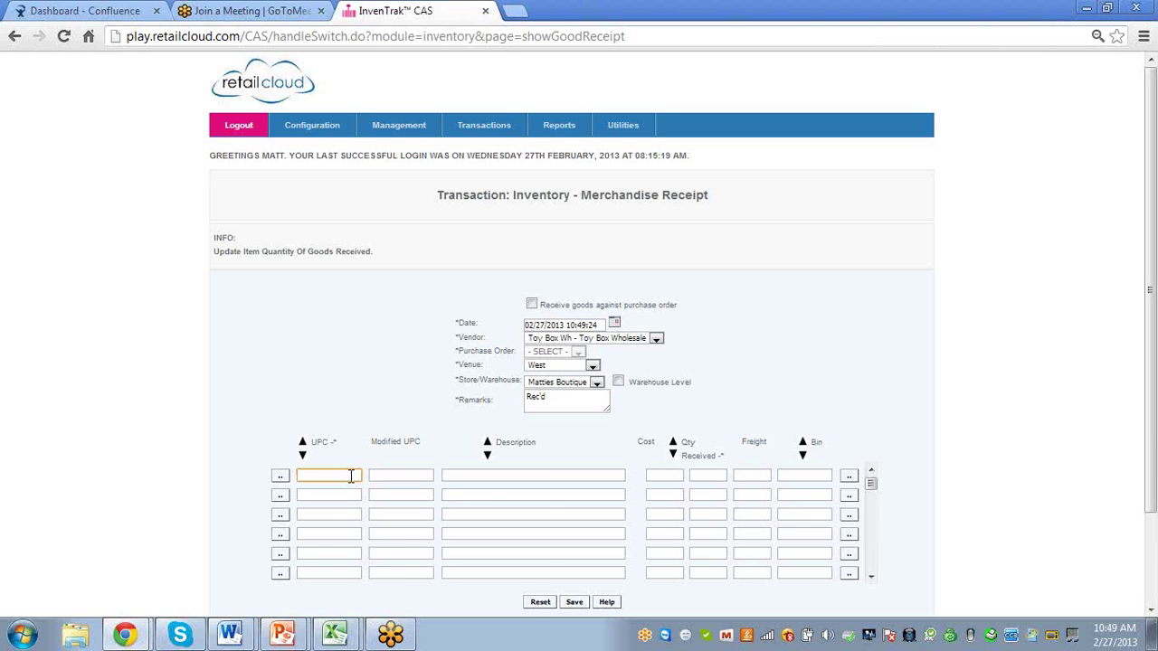
type("a")
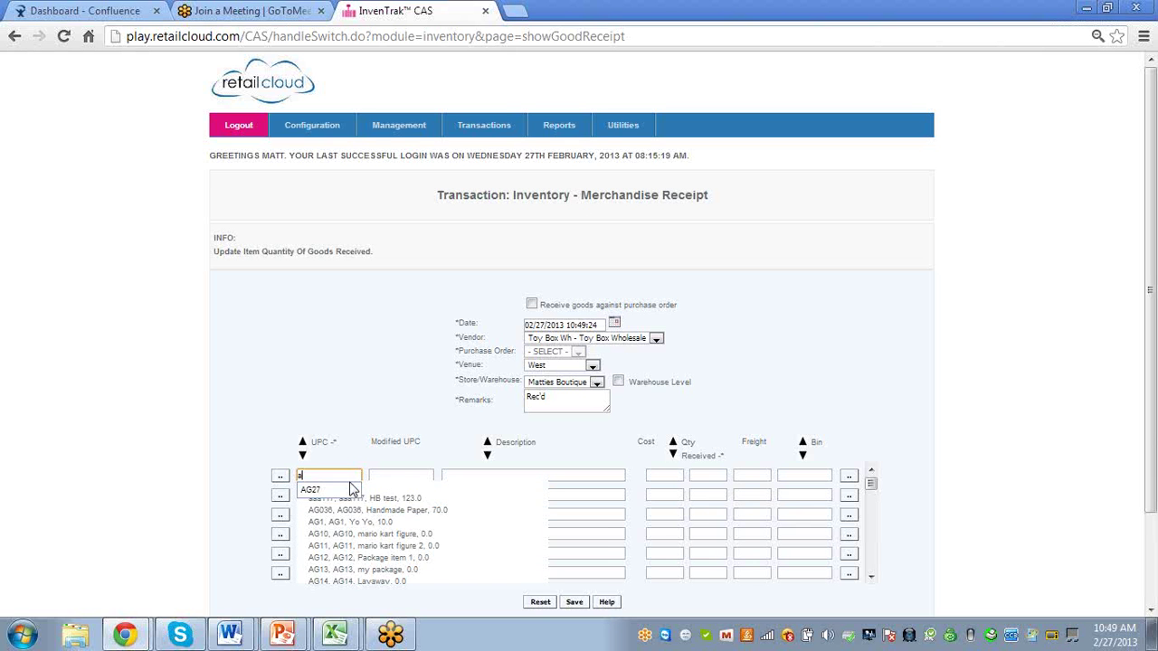
left_click(340, 522)
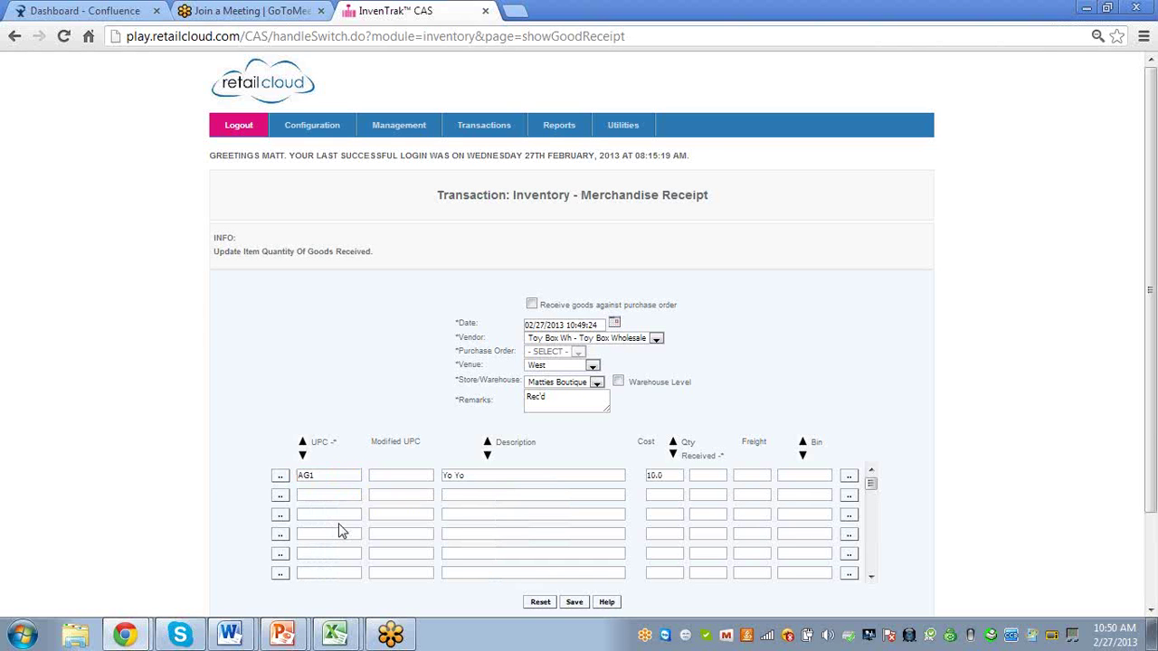
Step: Look up the Toy Box Wh items and put AG036, Handmade Paper, on the first line of the merchandise receipt
left_click(279, 481)
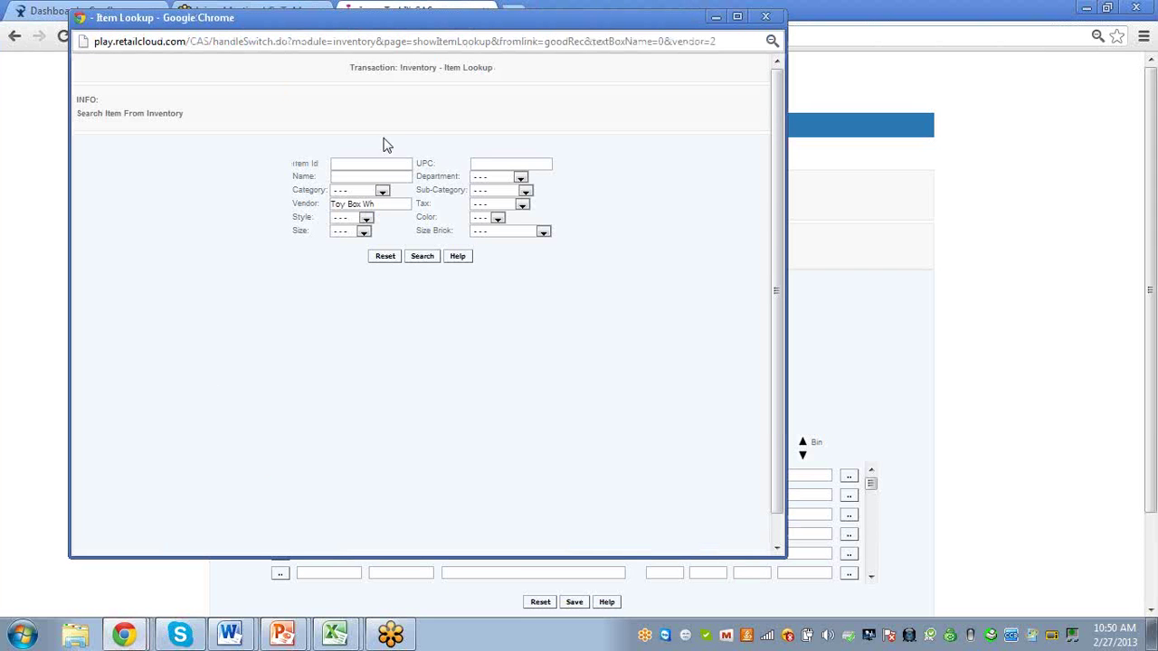
left_click(420, 257)
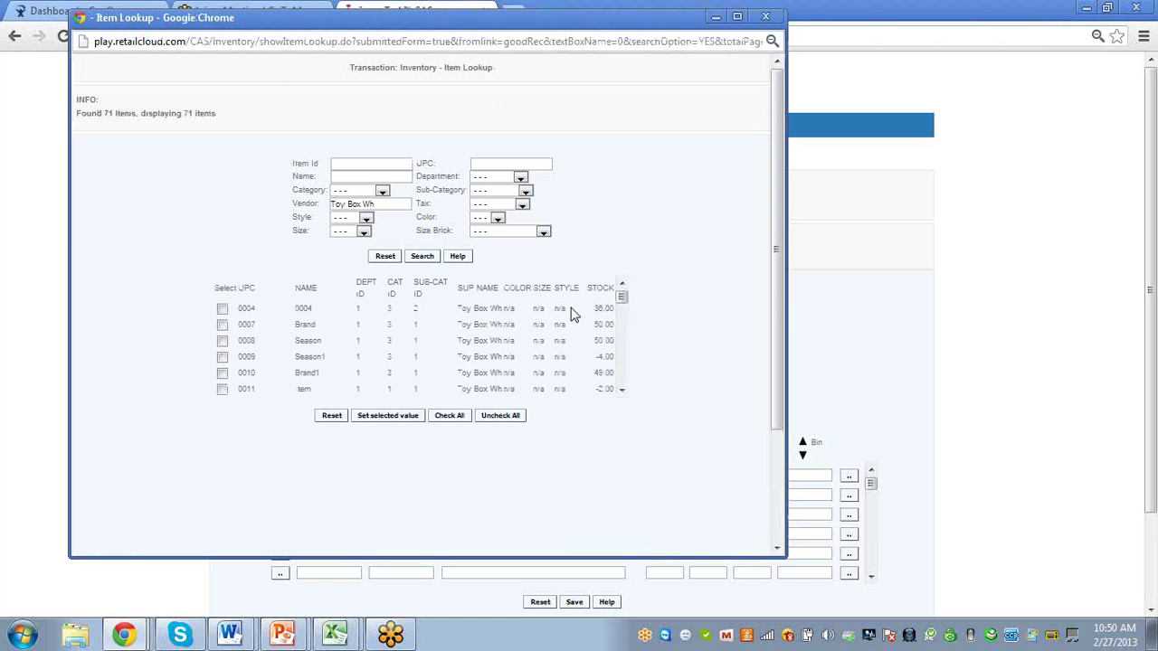
left_click_drag(620, 305, 623, 337)
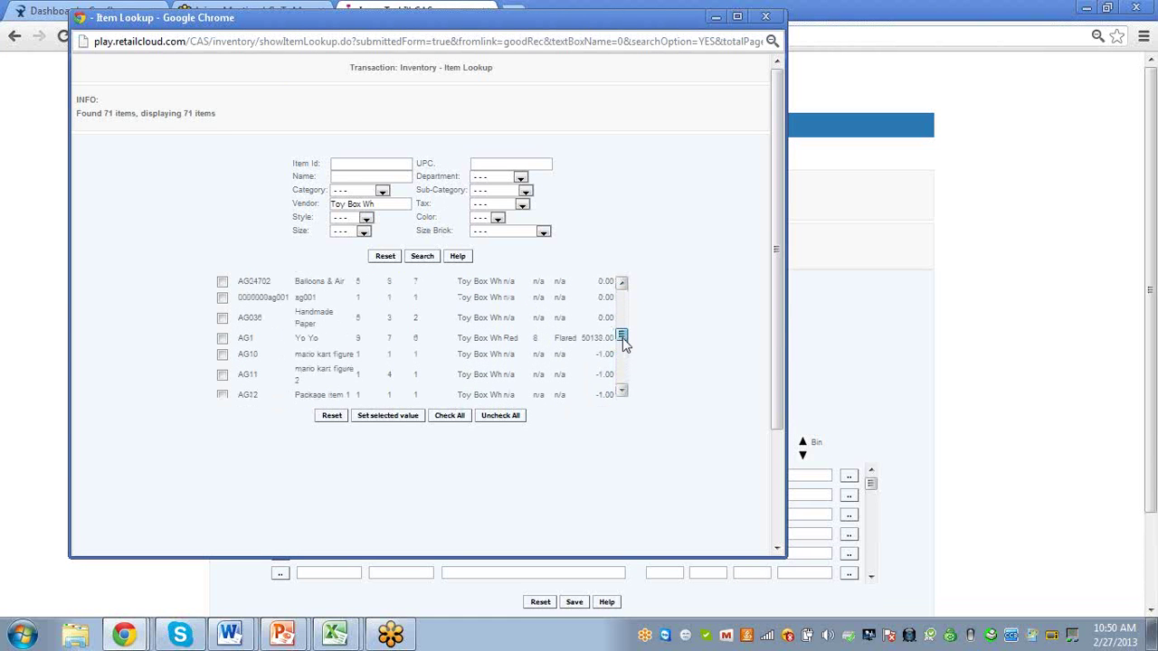
left_click(222, 318)
left_click(408, 419)
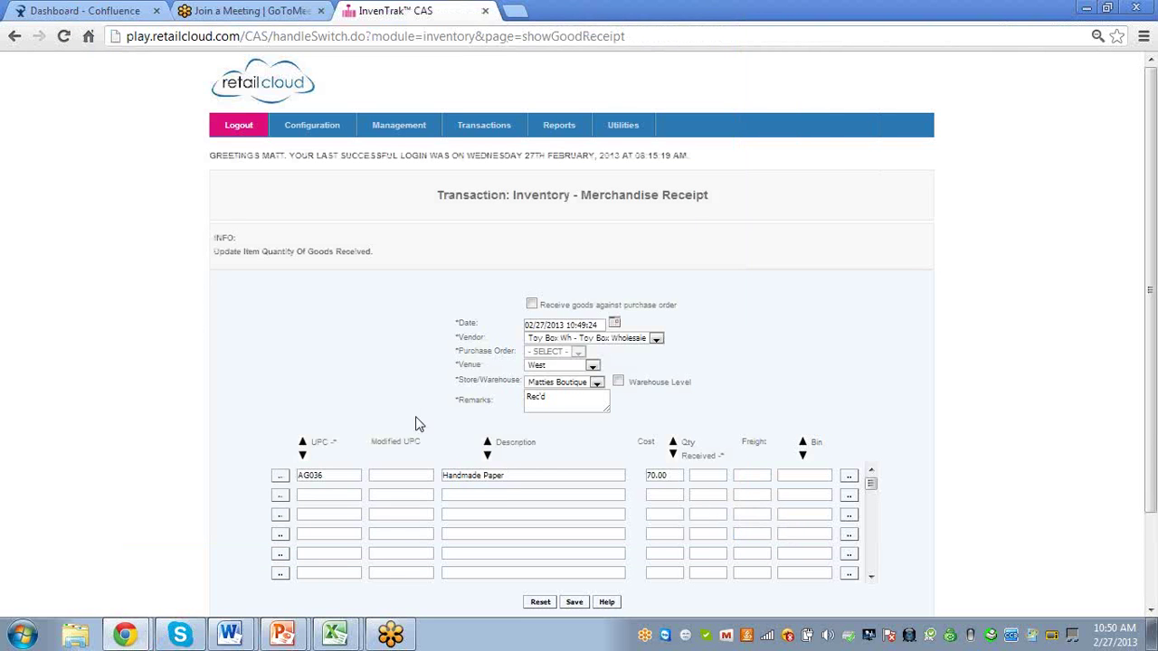
left_click(714, 474)
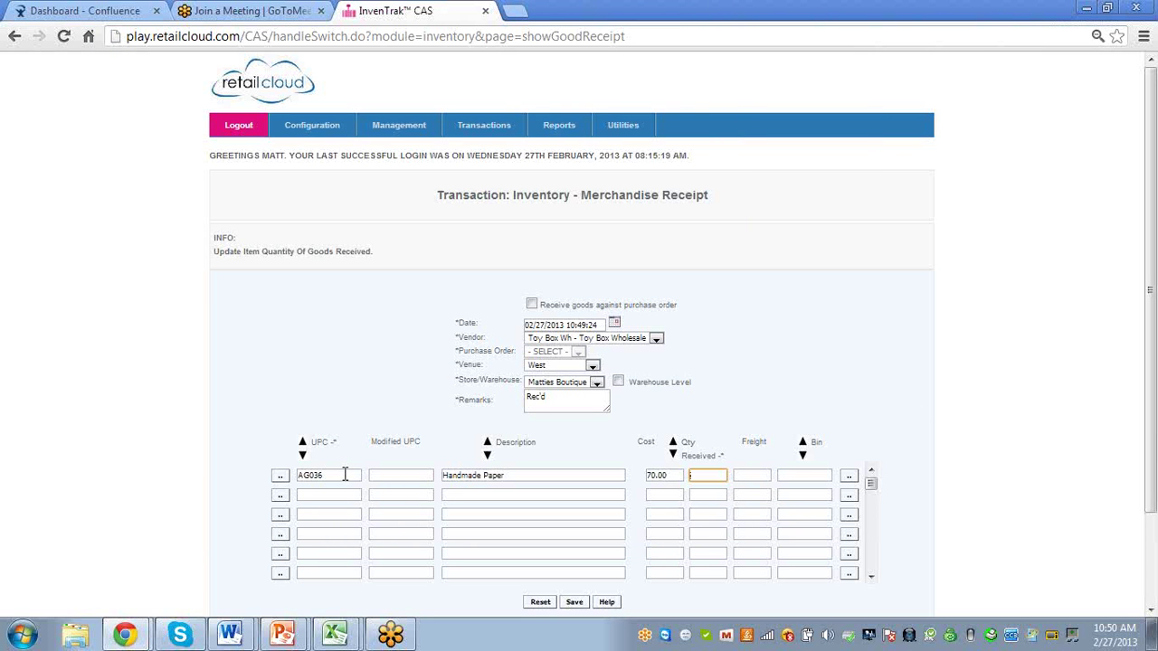
left_click(391, 476)
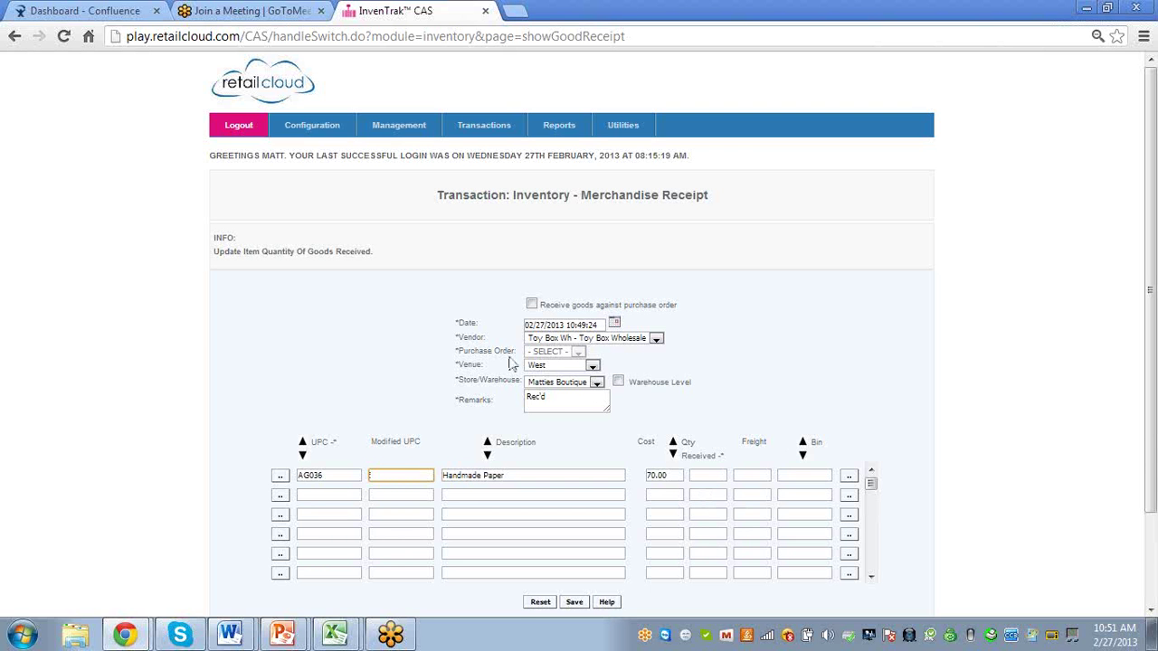
Step: Start a new purchase order and choose Toy Box Wholesale as its vendor from the vendor lookup
mouse_move(474, 133)
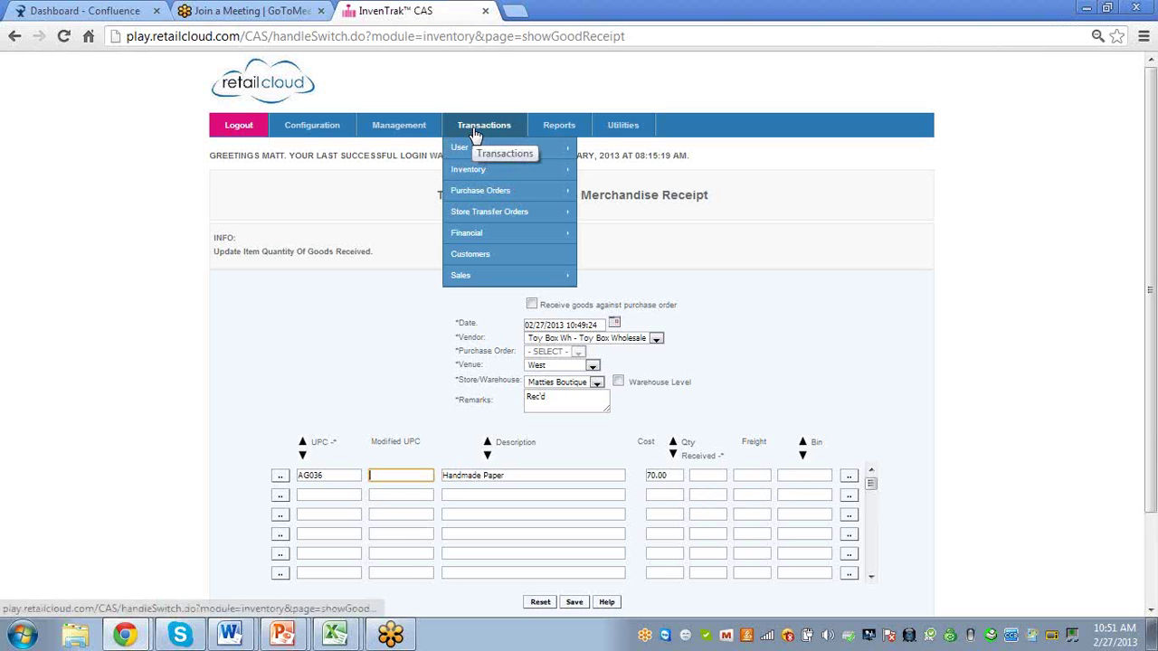
mouse_move(485, 172)
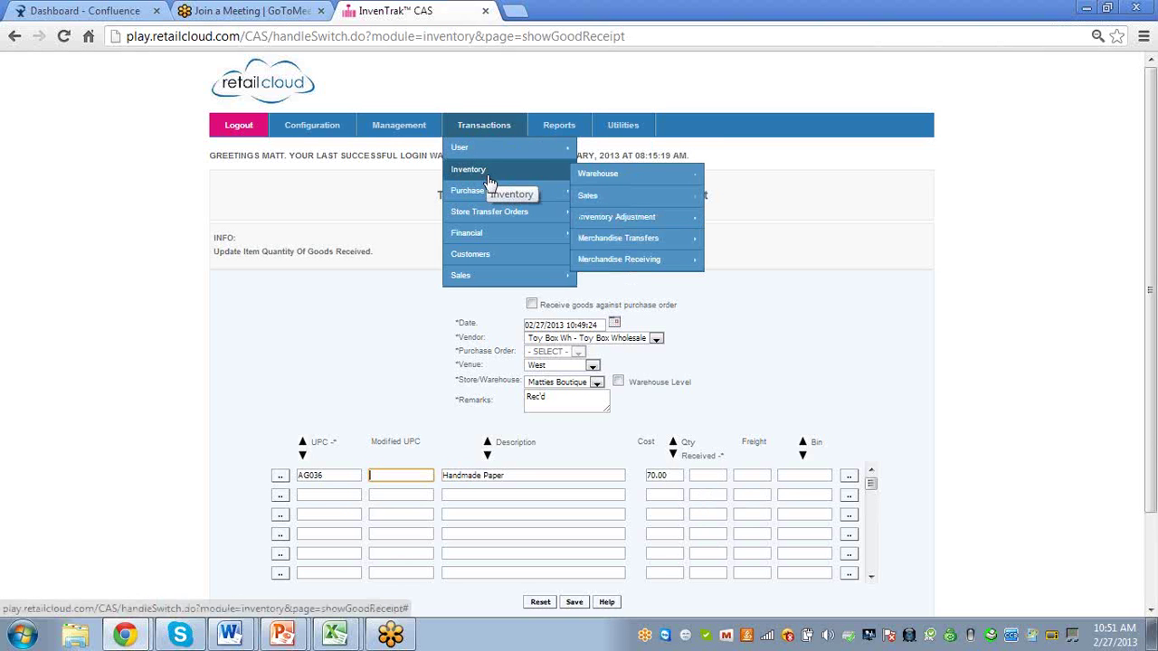
mouse_move(497, 199)
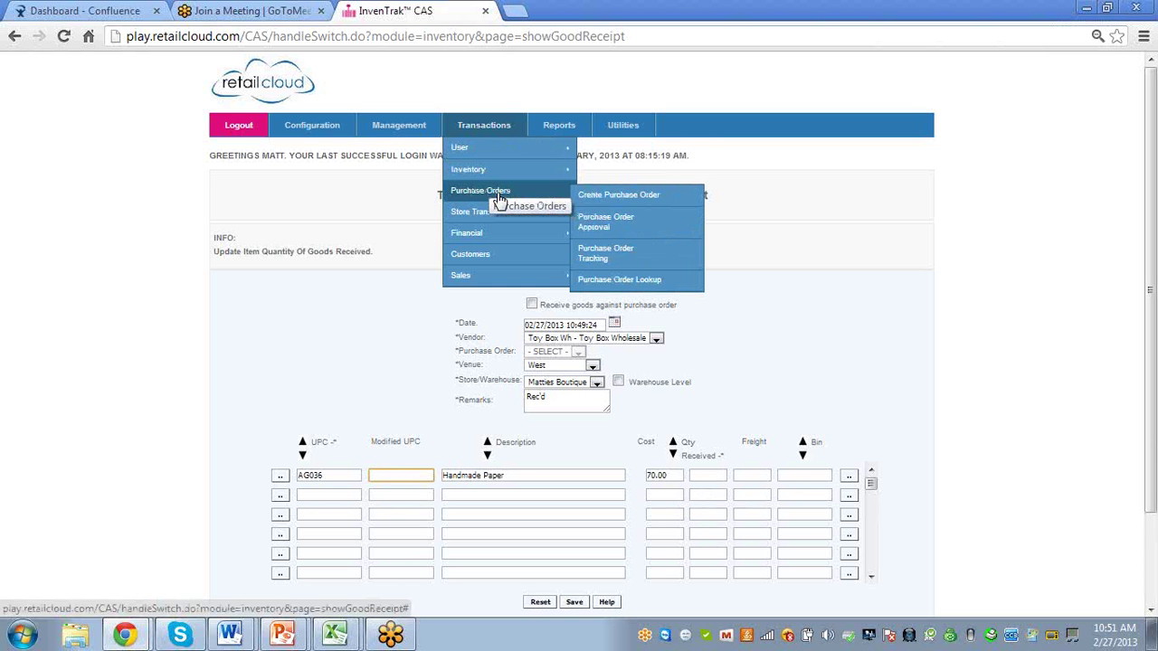
left_click(594, 201)
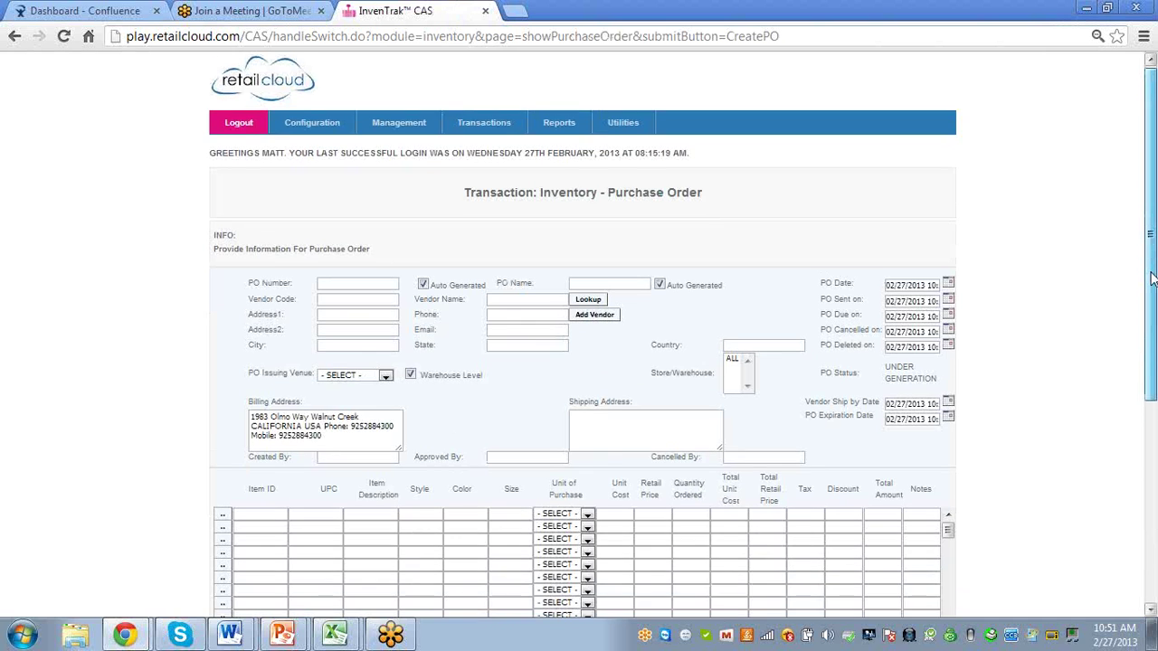
left_click_drag(1151, 270, 1152, 345)
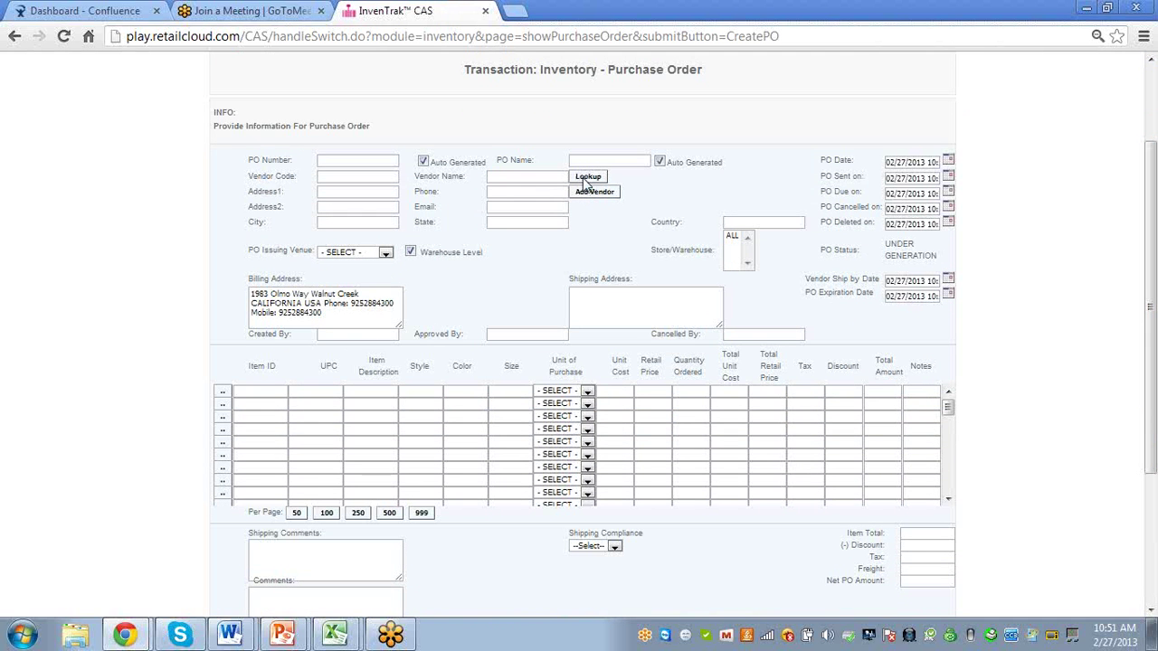
left_click(585, 179)
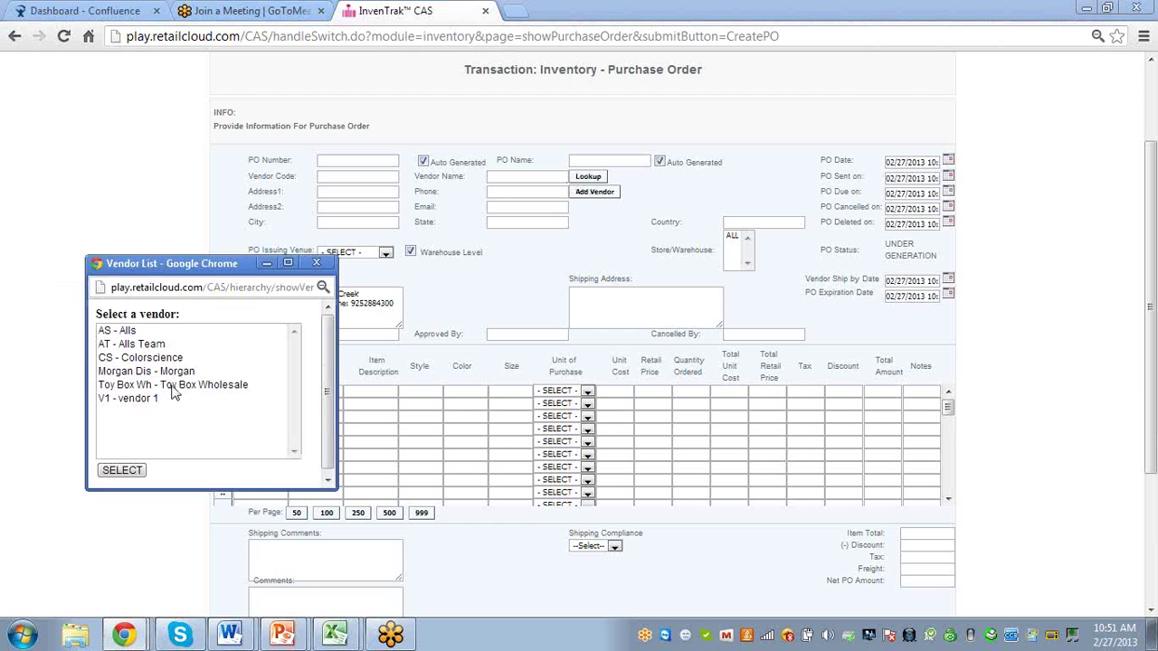
left_click(174, 386)
left_click(117, 472)
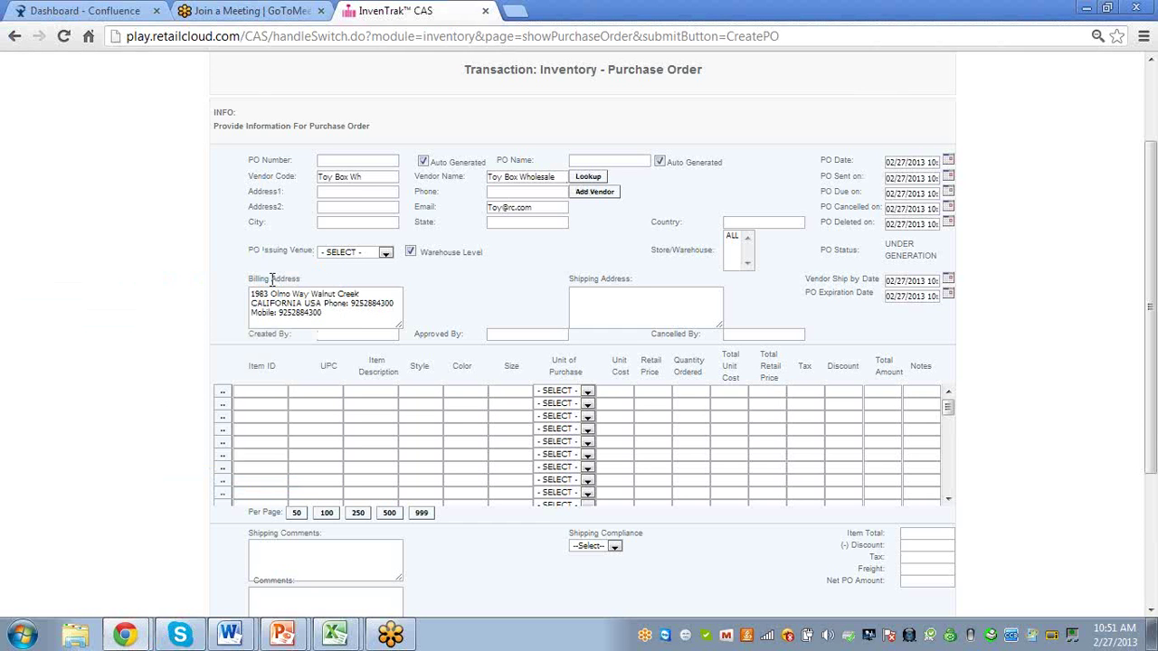
Step: Turn warehouse level off for the purchase order, with West as issuing venue and Matties Boutique as store
left_click(409, 252)
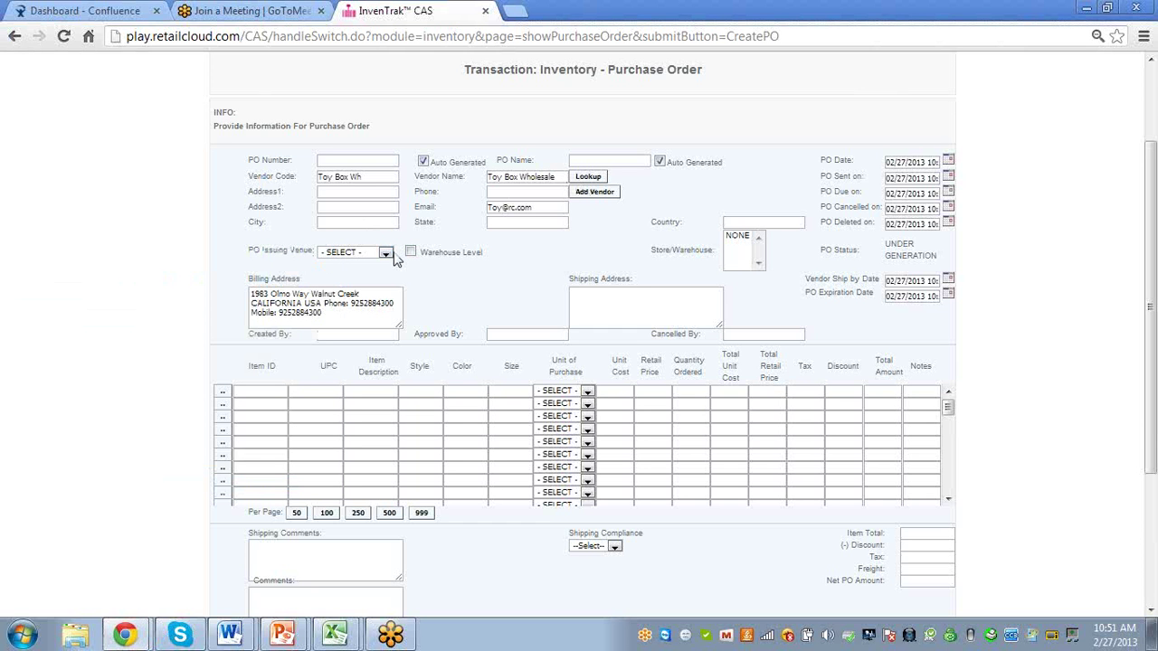
left_click(386, 254)
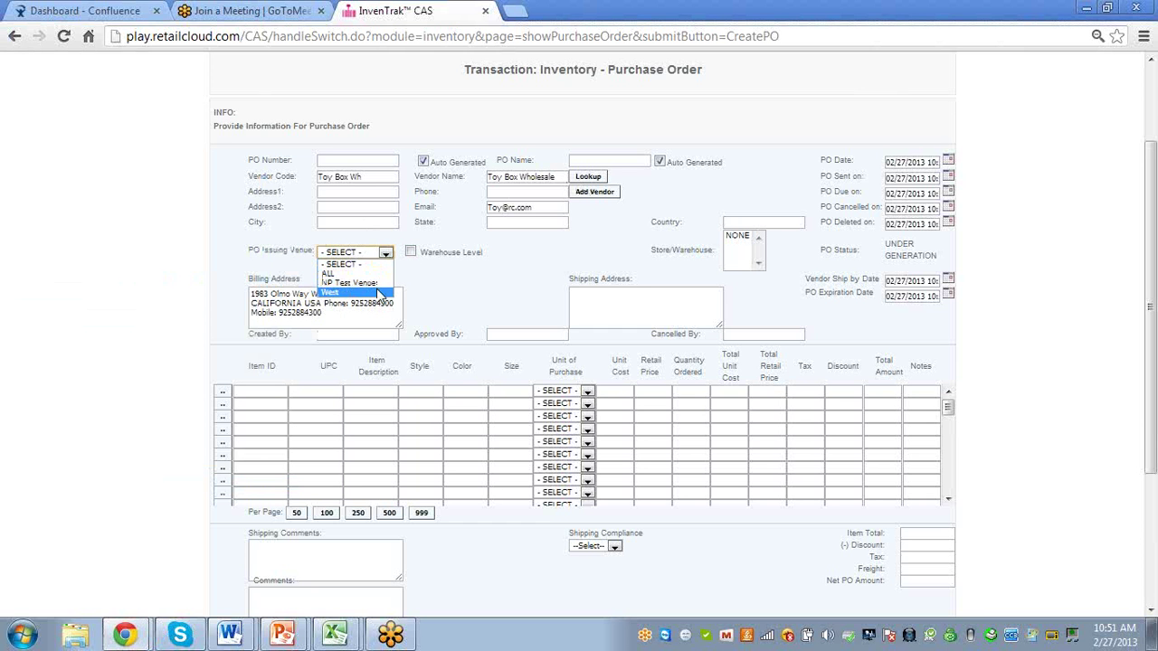
left_click(379, 293)
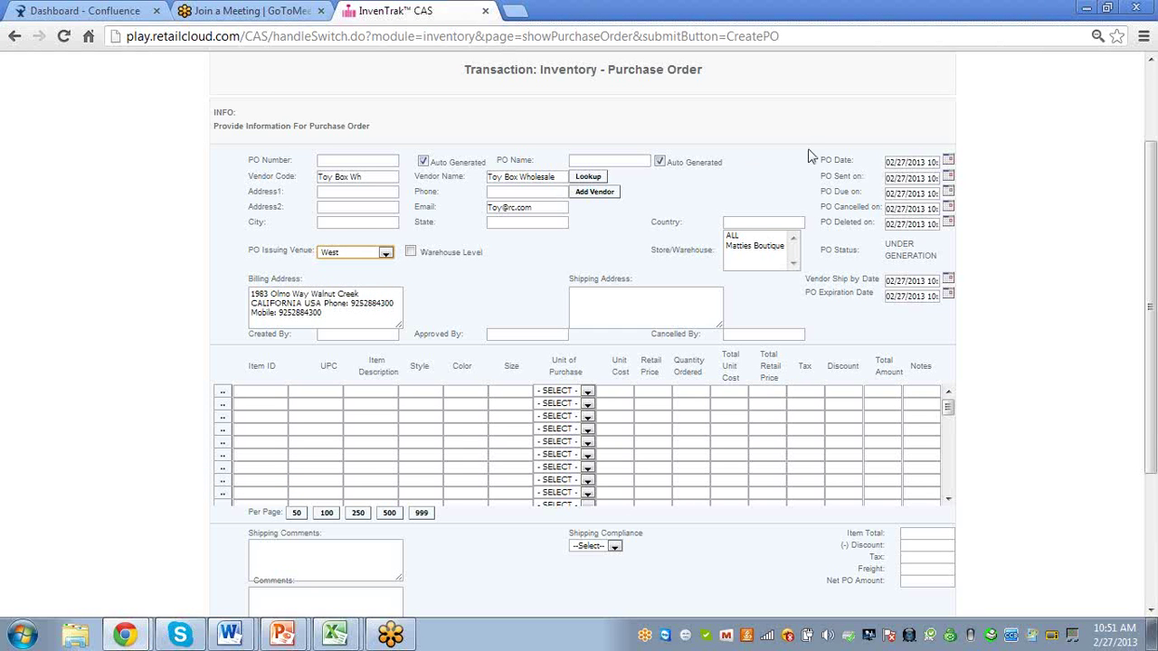
left_click(756, 247)
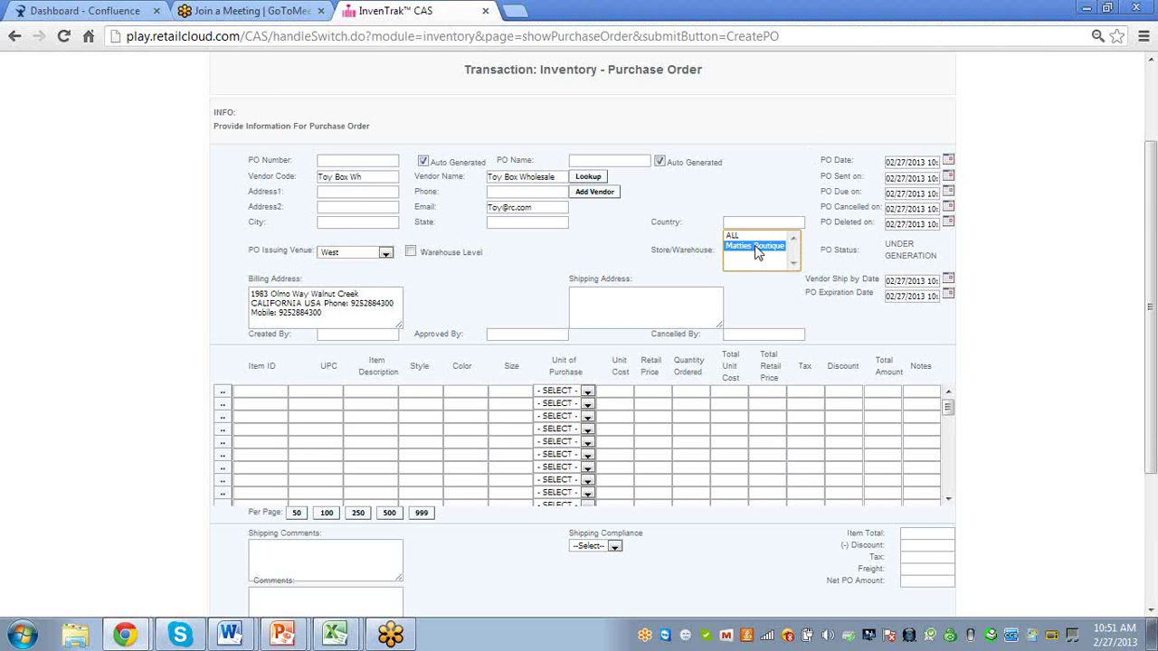
Step: Add item AG10, the mario kart figure, to the first purchase order line with DEFAULT as unit of purchase
left_click(269, 392)
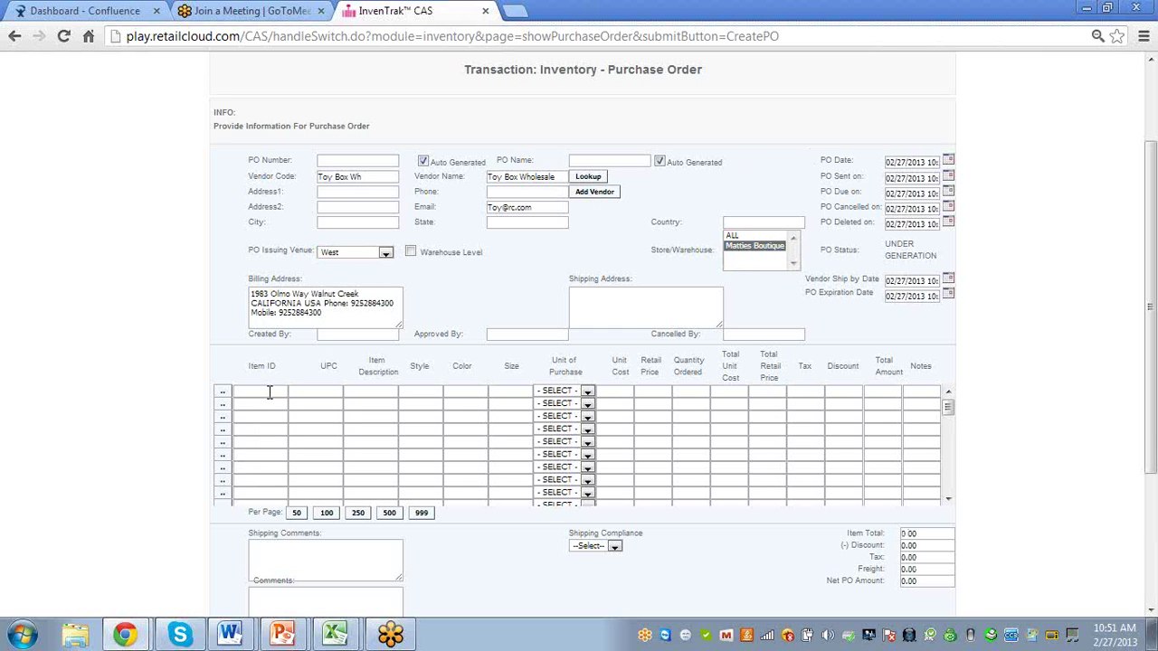
type("83")
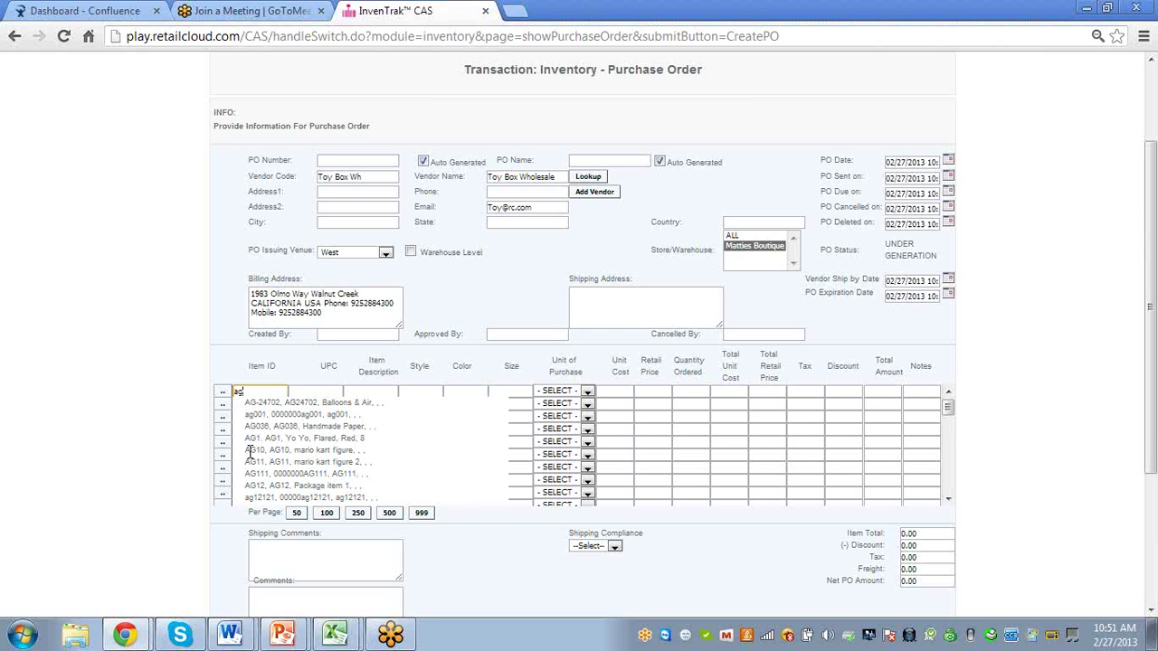
left_click(249, 451)
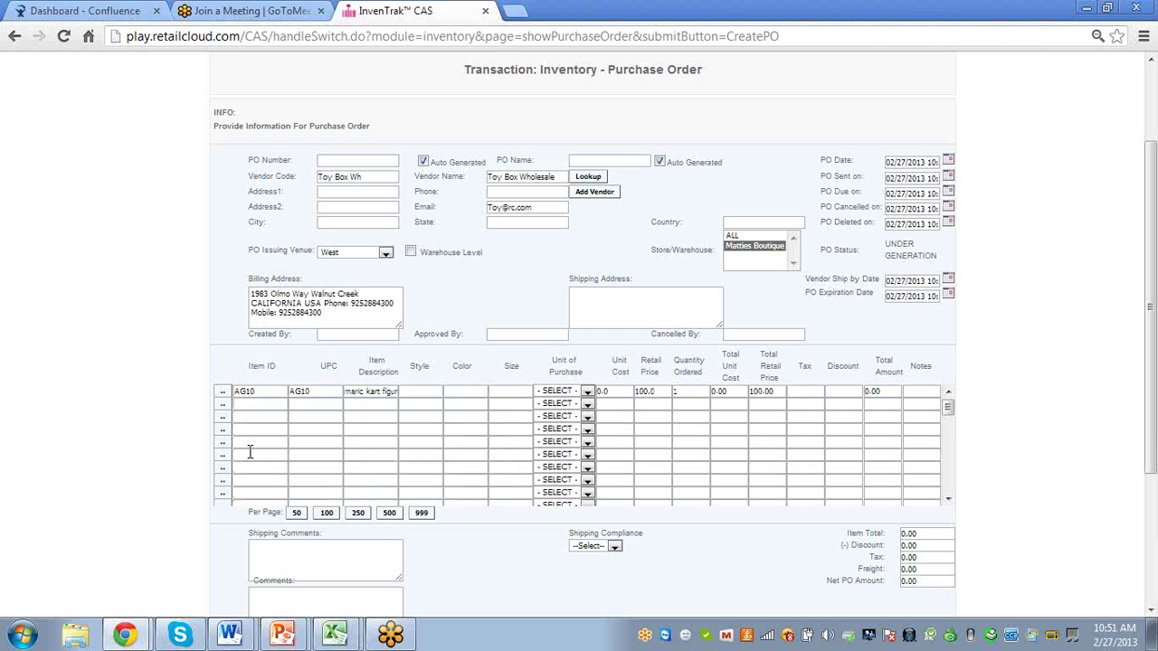
left_click(587, 392)
left_click(577, 413)
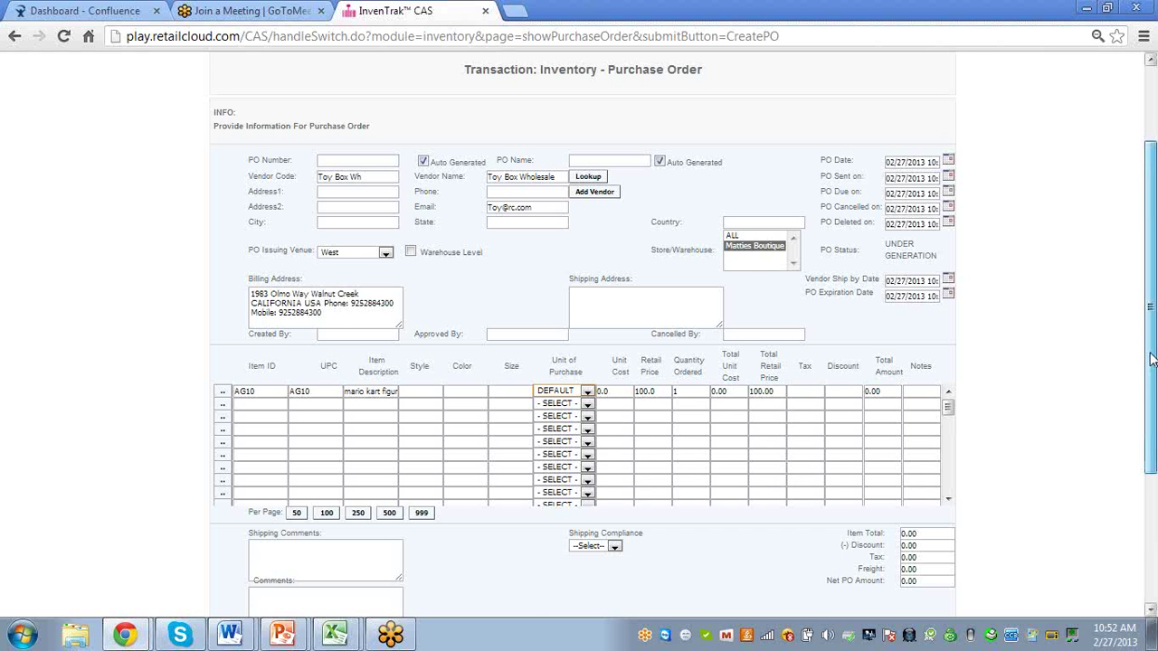
Step: Save the purchase order without giving it a new name and send it for approval
left_click_drag(1152, 354, 1151, 456)
left_click(588, 540)
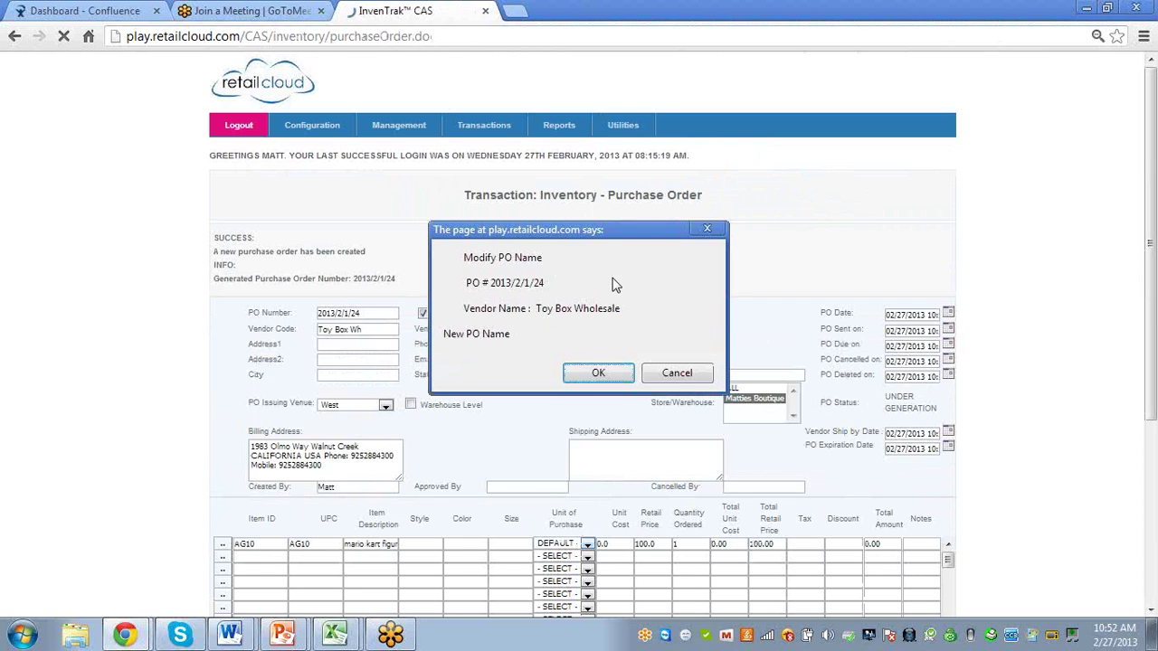
left_click(673, 376)
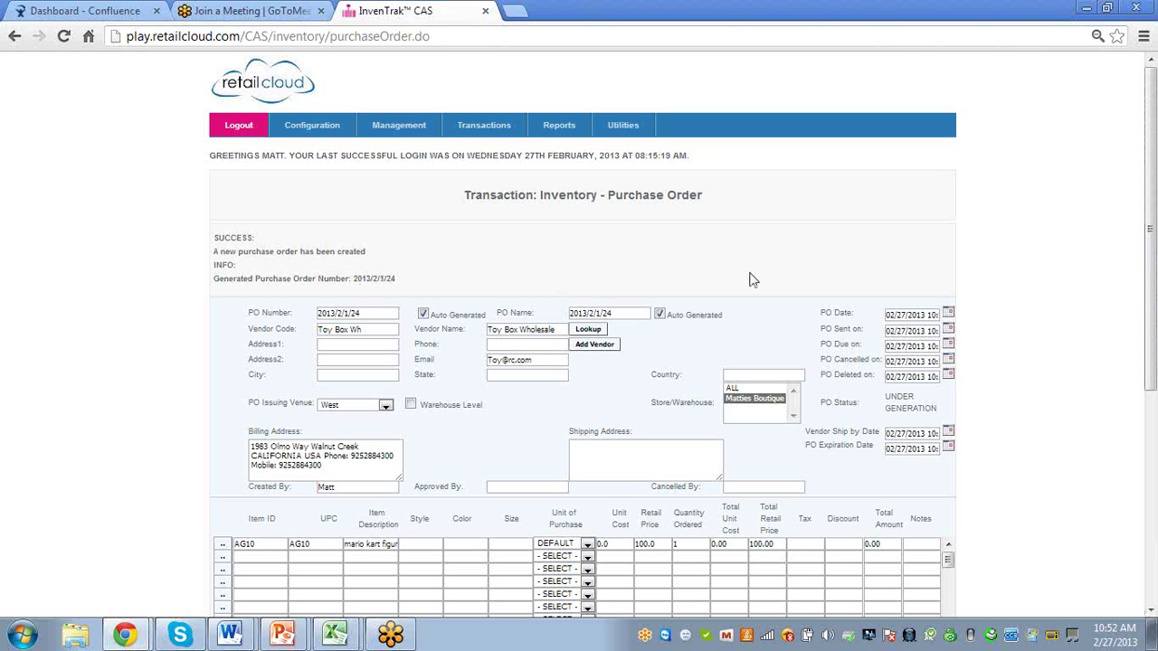
left_click_drag(1153, 310, 1154, 490)
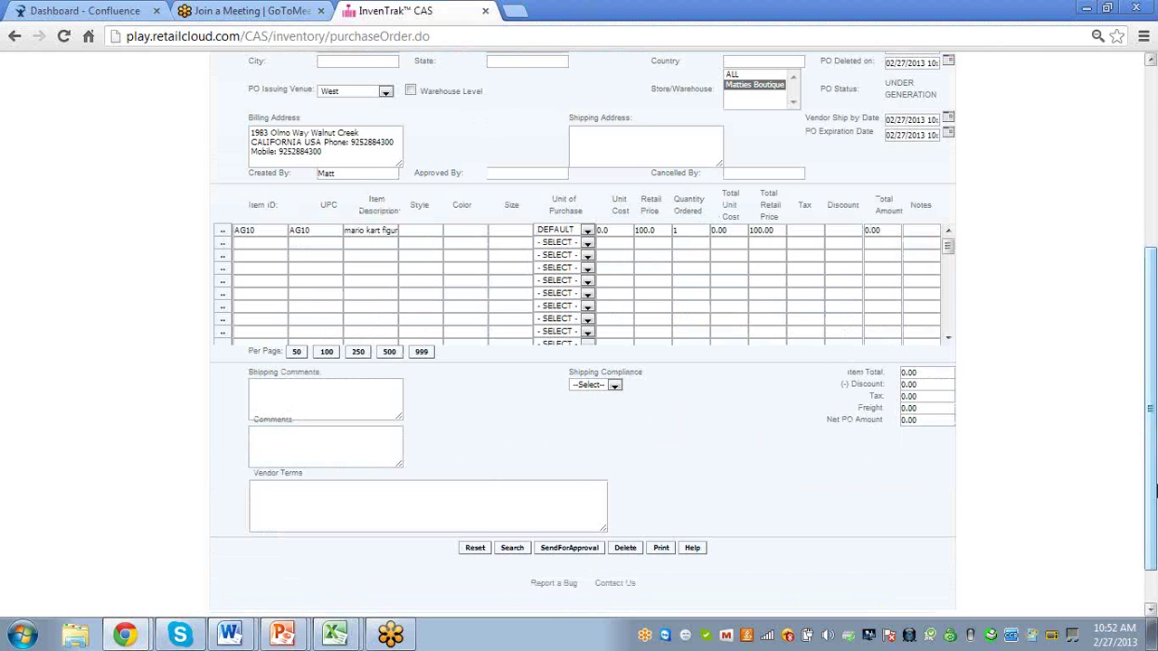
left_click(548, 551)
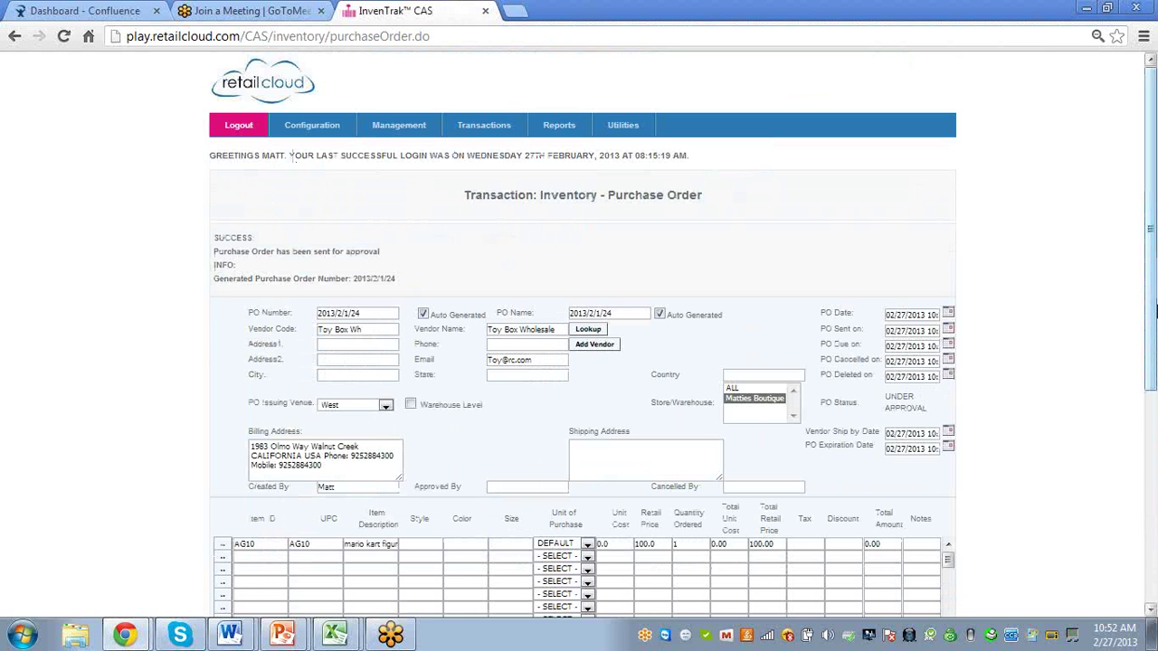
Step: Approve the purchase order and send it to the vendor
left_click_drag(1150, 311, 1112, 531)
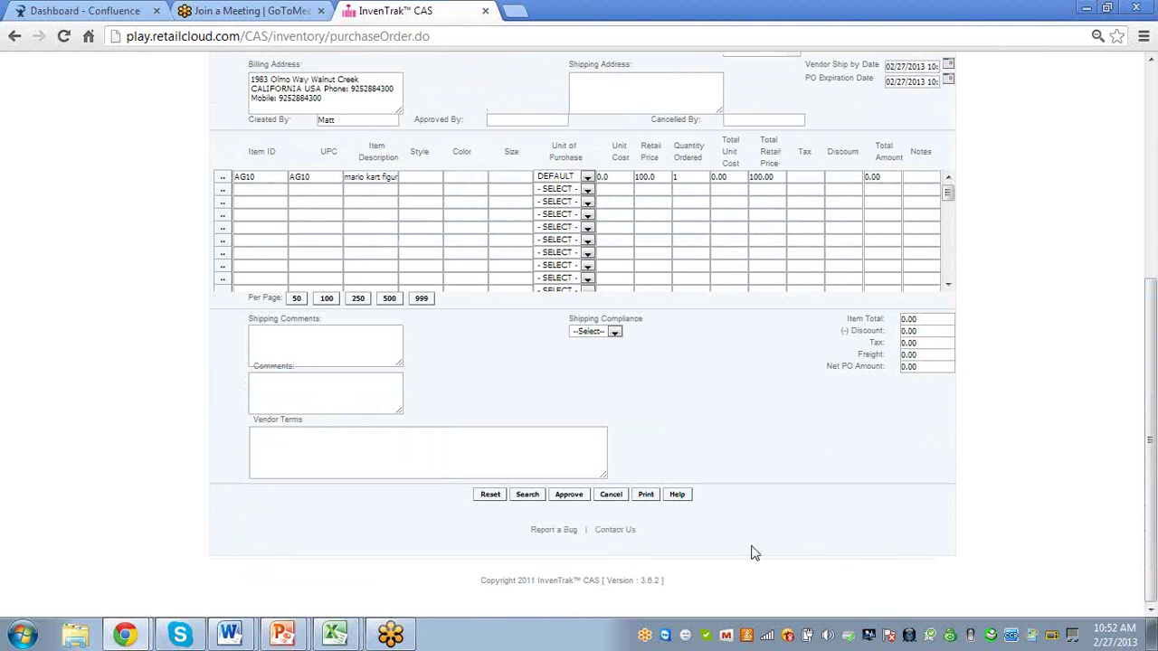
left_click(569, 497)
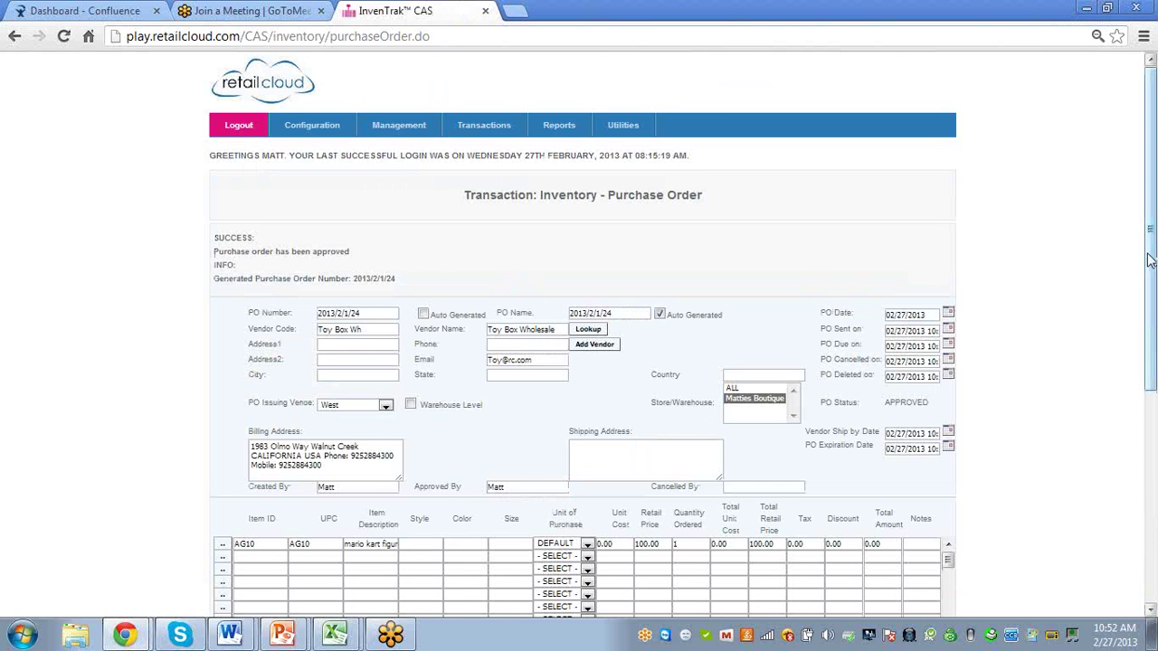
left_click_drag(1154, 260, 1155, 455)
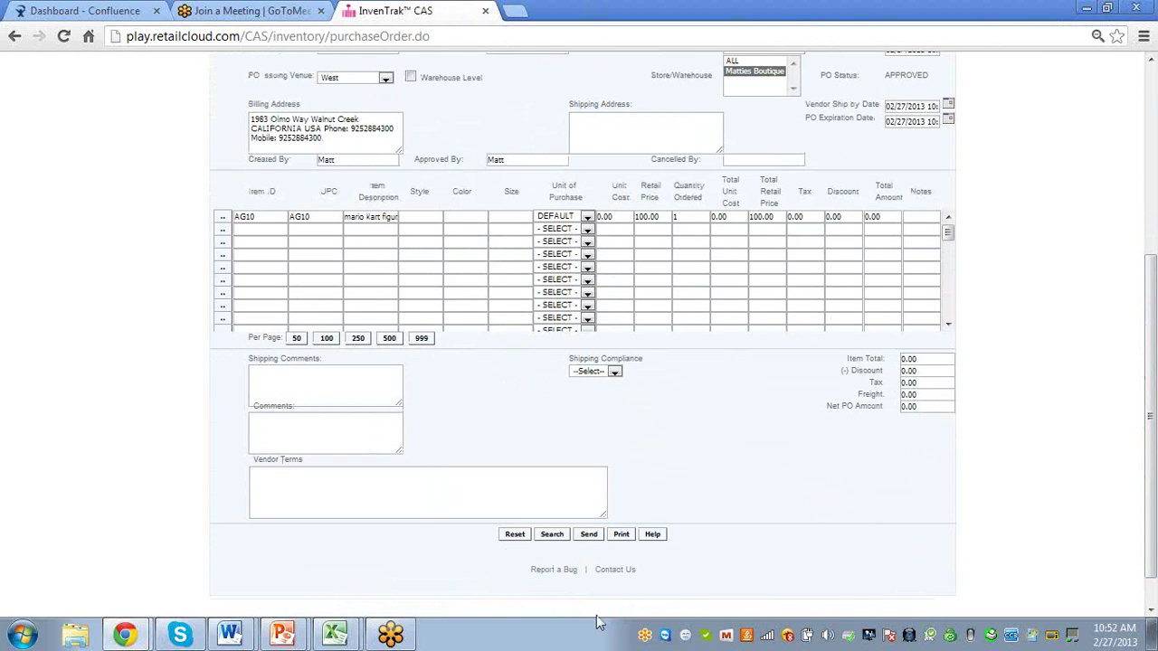
left_click(590, 536)
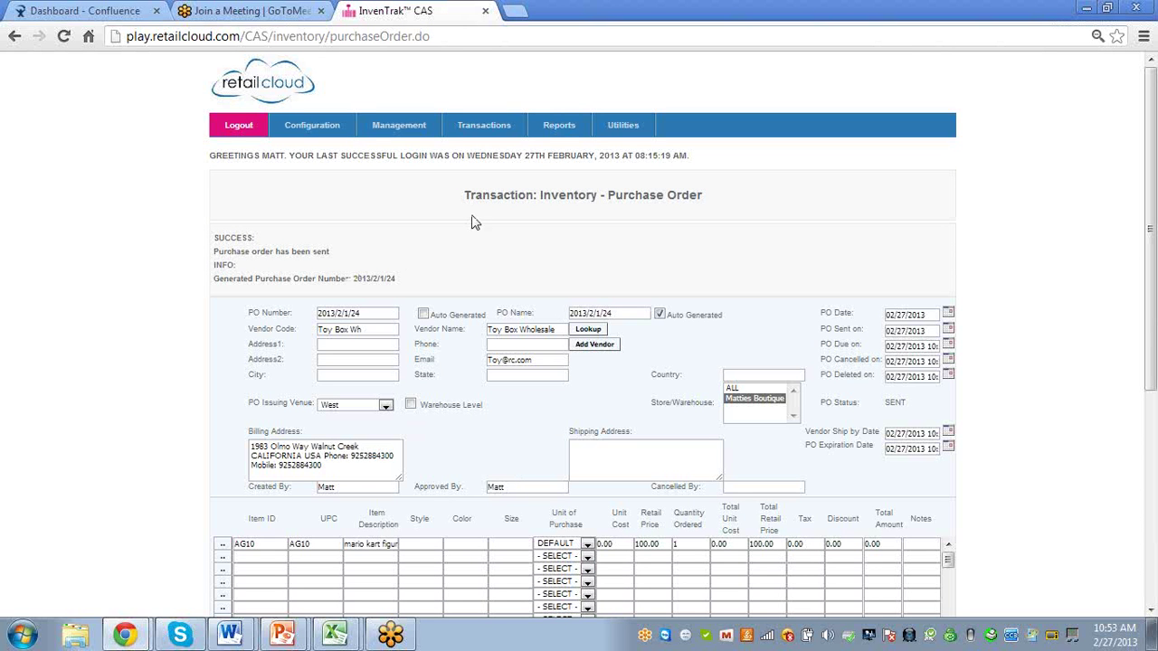
Step: Open a blank merchandise receipt from the inventory merchandise receiving functions
mouse_move(511, 135)
mouse_move(522, 176)
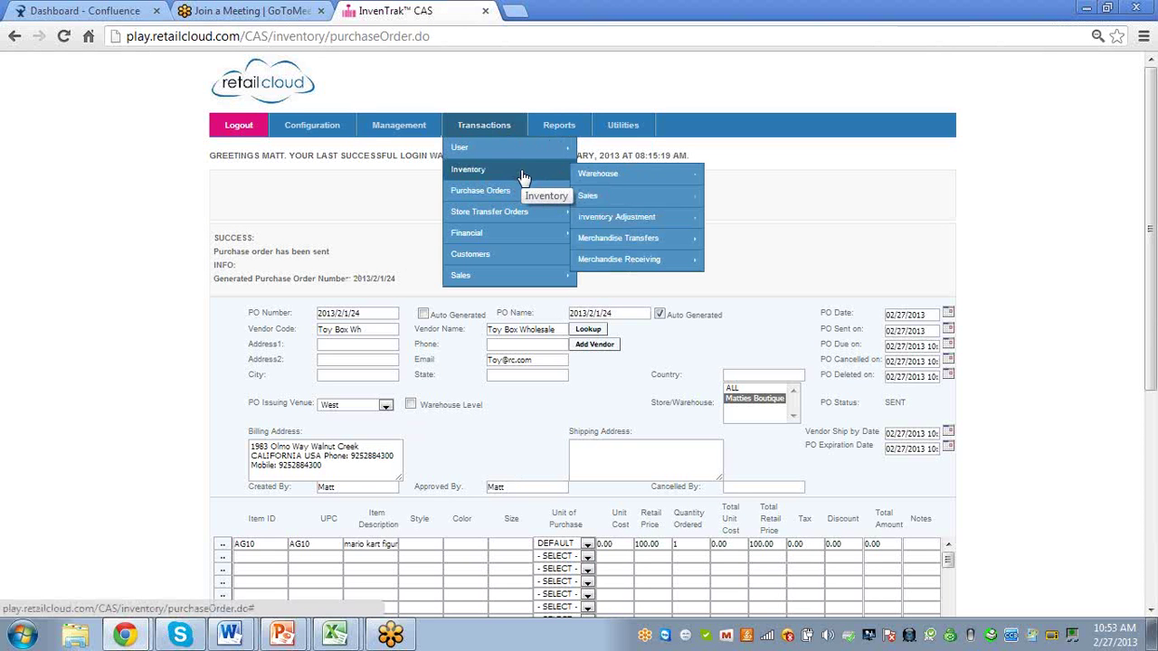
mouse_move(672, 227)
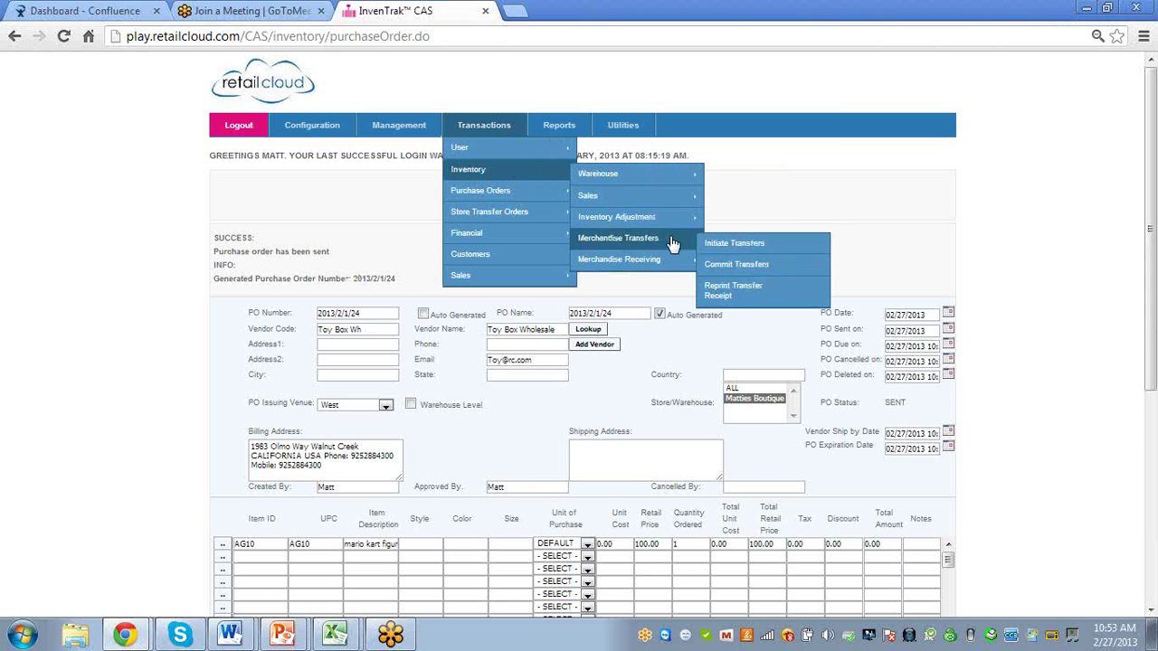
mouse_move(683, 262)
left_click(739, 265)
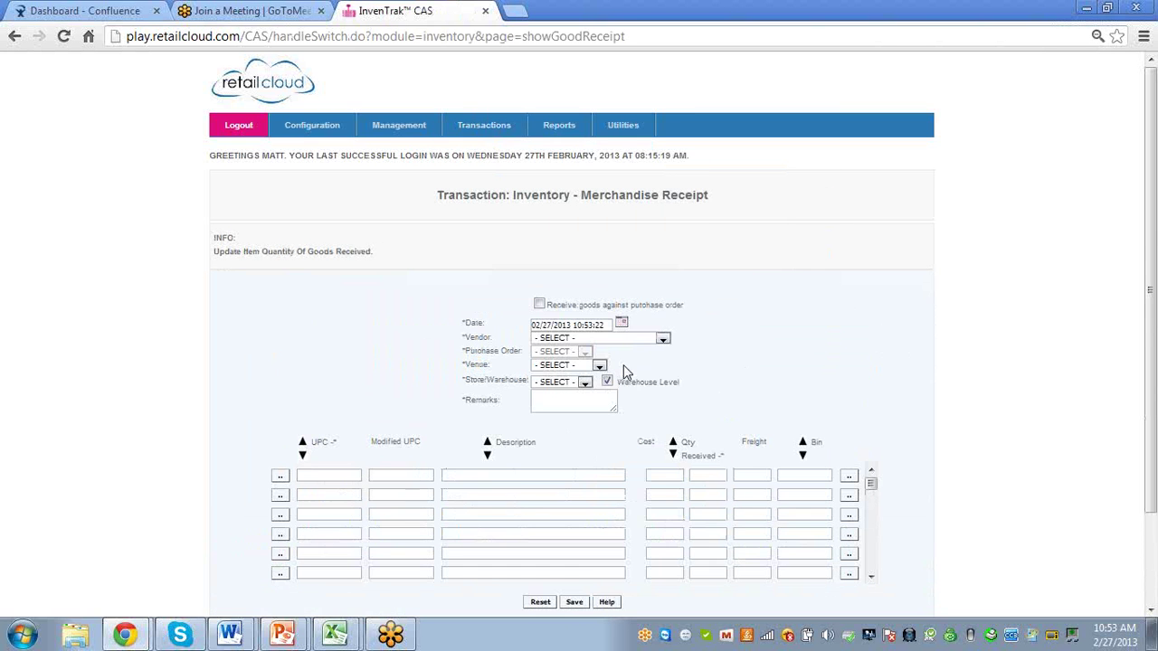
left_click(662, 338)
left_click(631, 398)
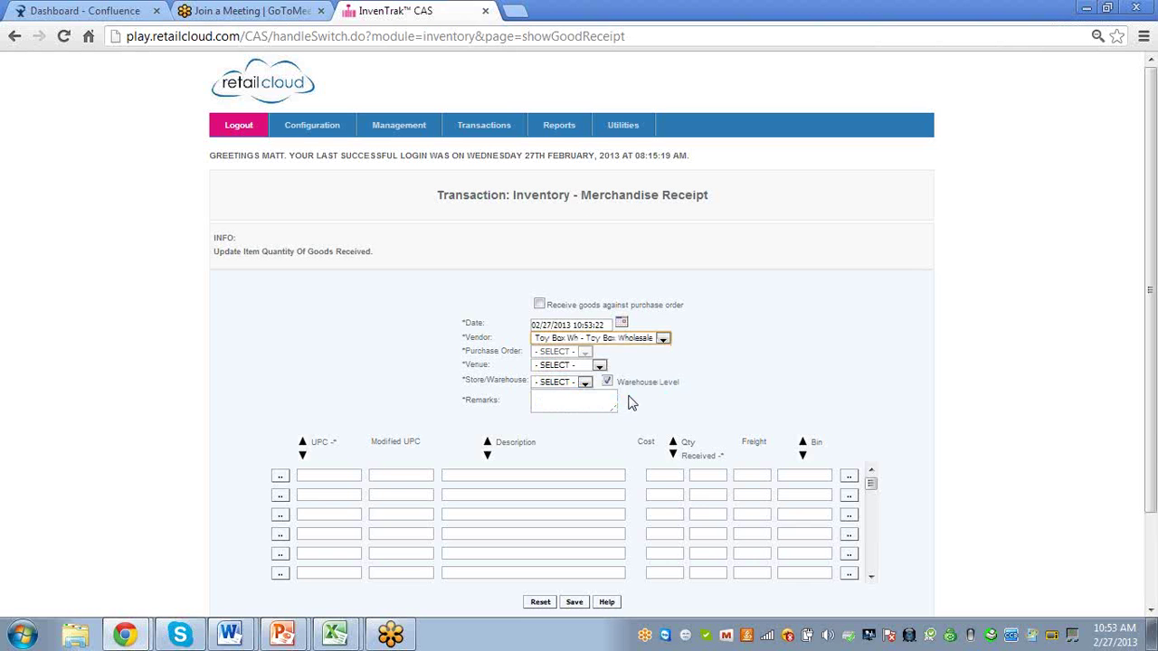
left_click(539, 304)
left_click(586, 352)
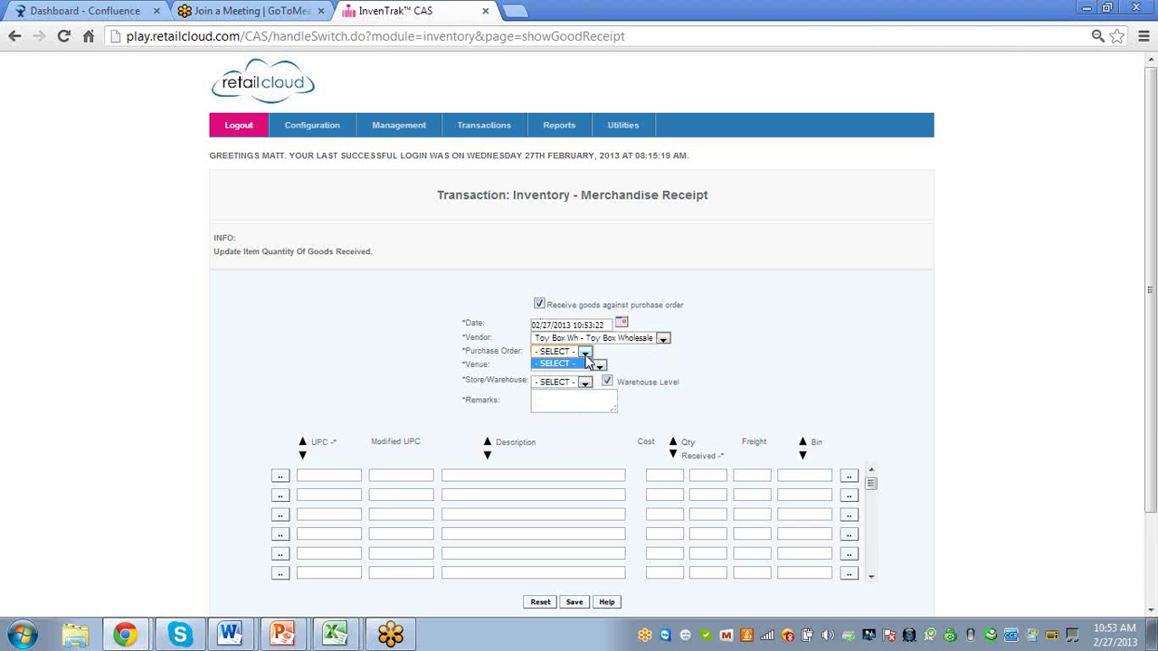
left_click(662, 338)
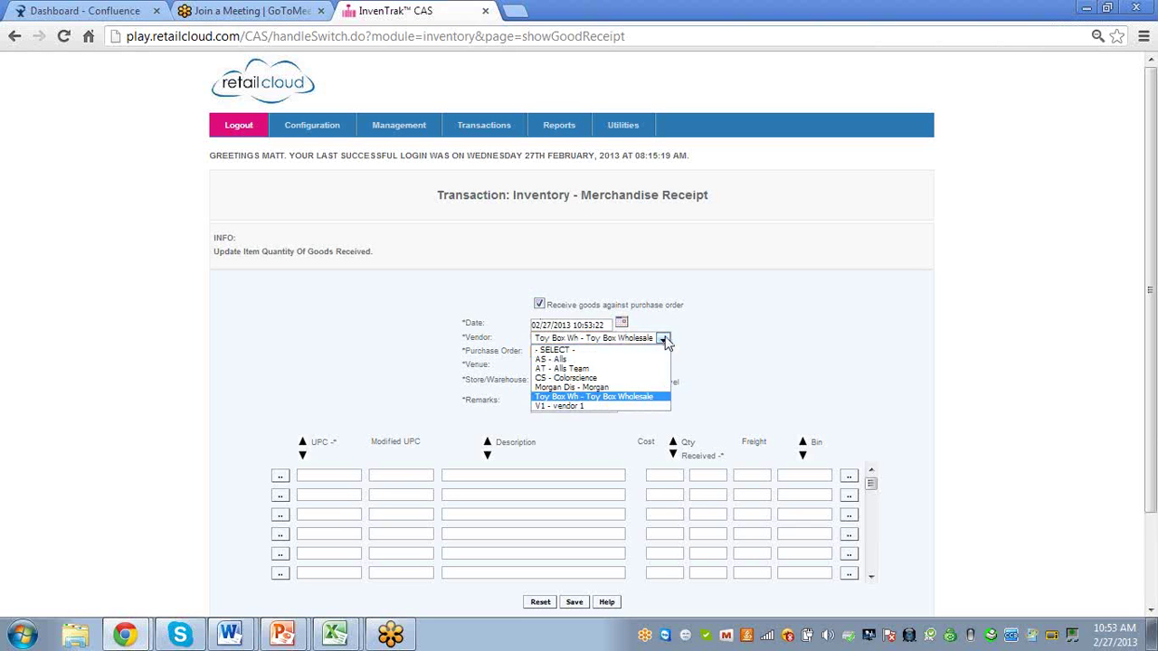
left_click(622, 398)
left_click(585, 353)
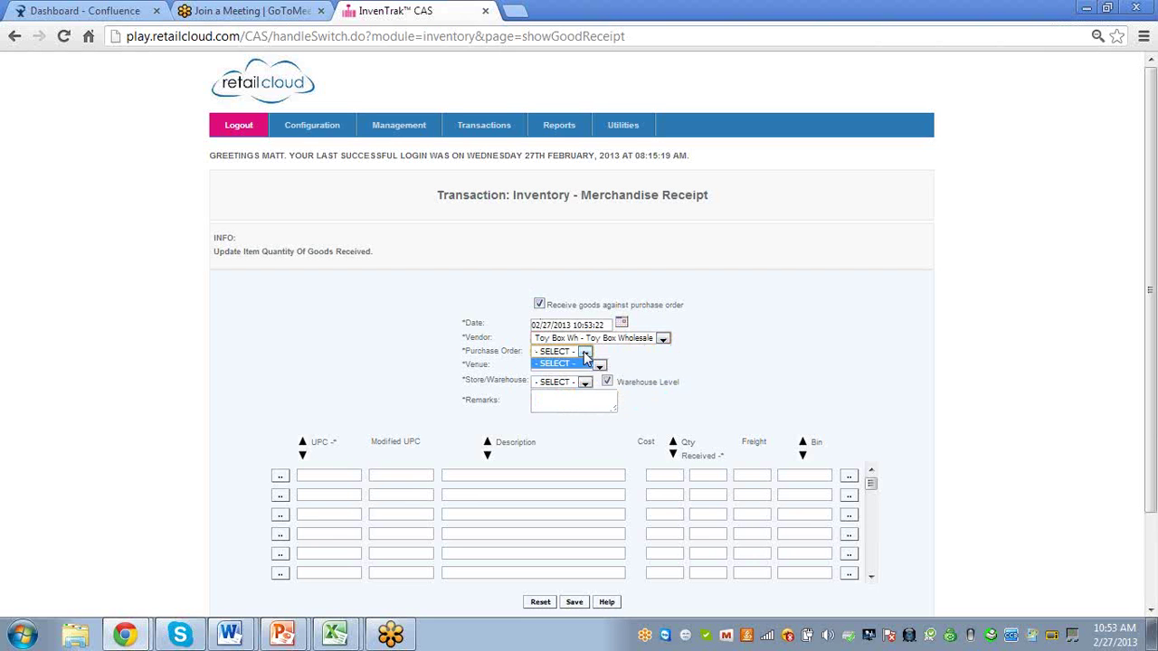
left_click(539, 304)
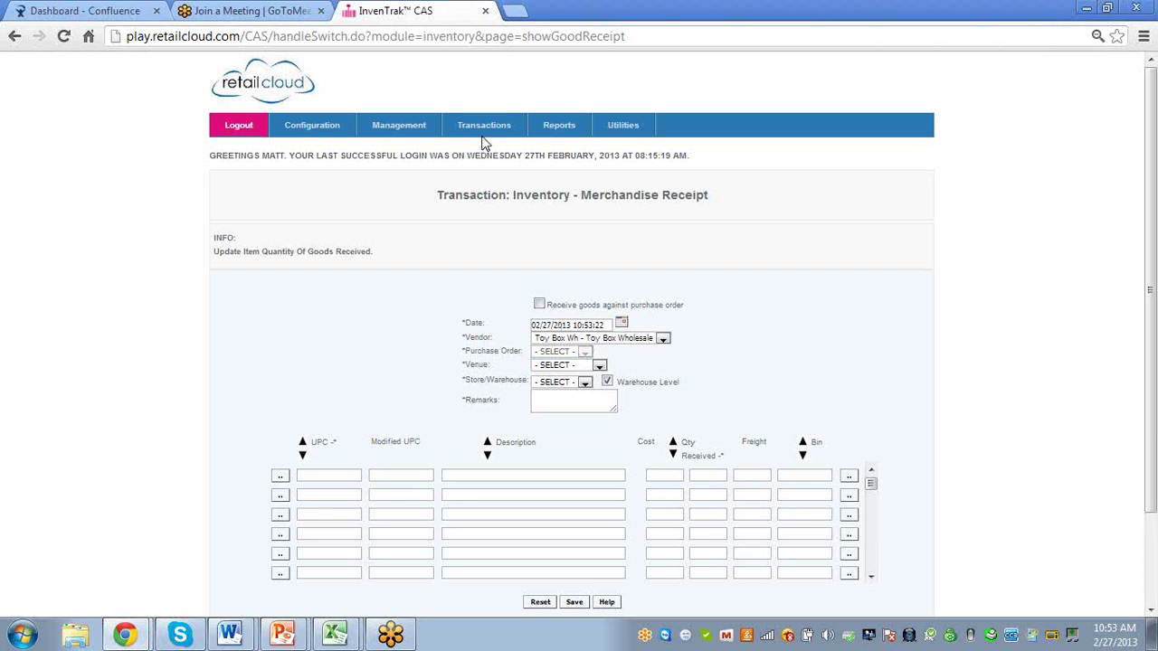
Step: Start a new merchandise receipt against a purchase order, choosing vendor Toy Box Wholesale and its open purchase order
mouse_move(486, 143)
mouse_move(579, 178)
mouse_move(660, 260)
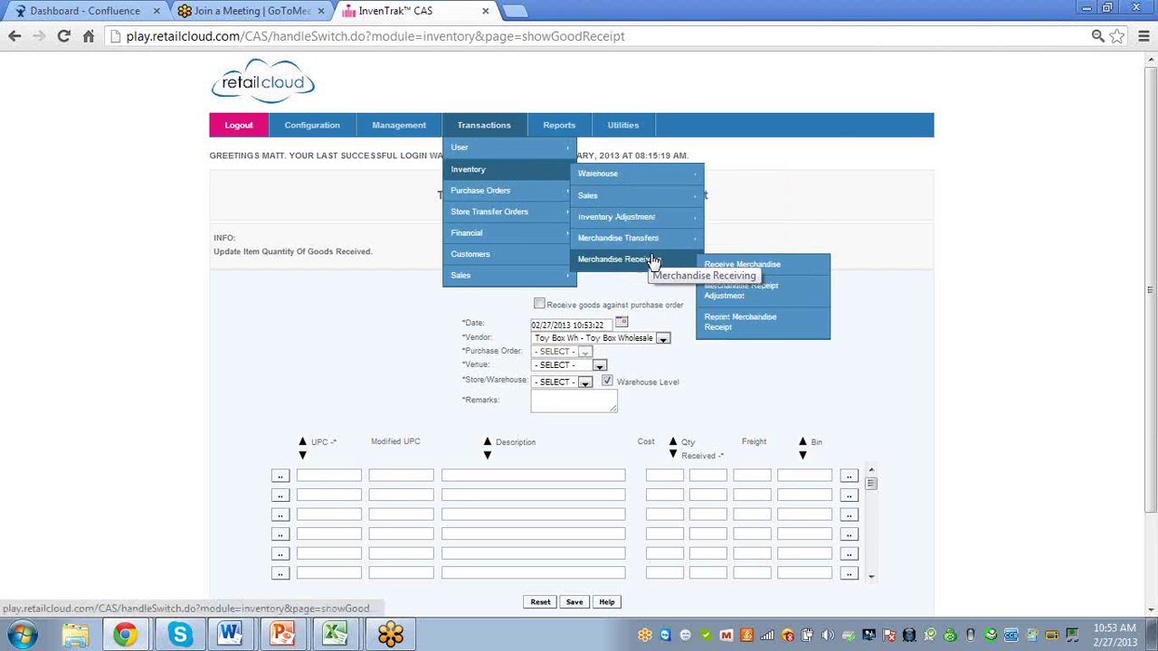
left_click(718, 269)
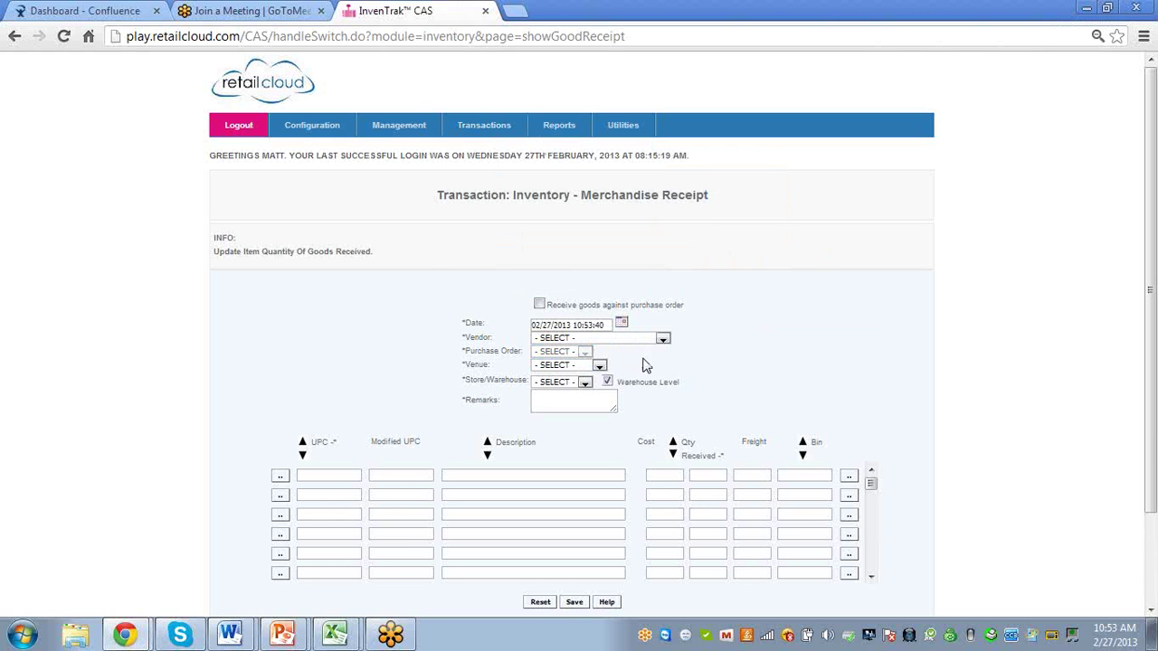
left_click(539, 306)
left_click(663, 339)
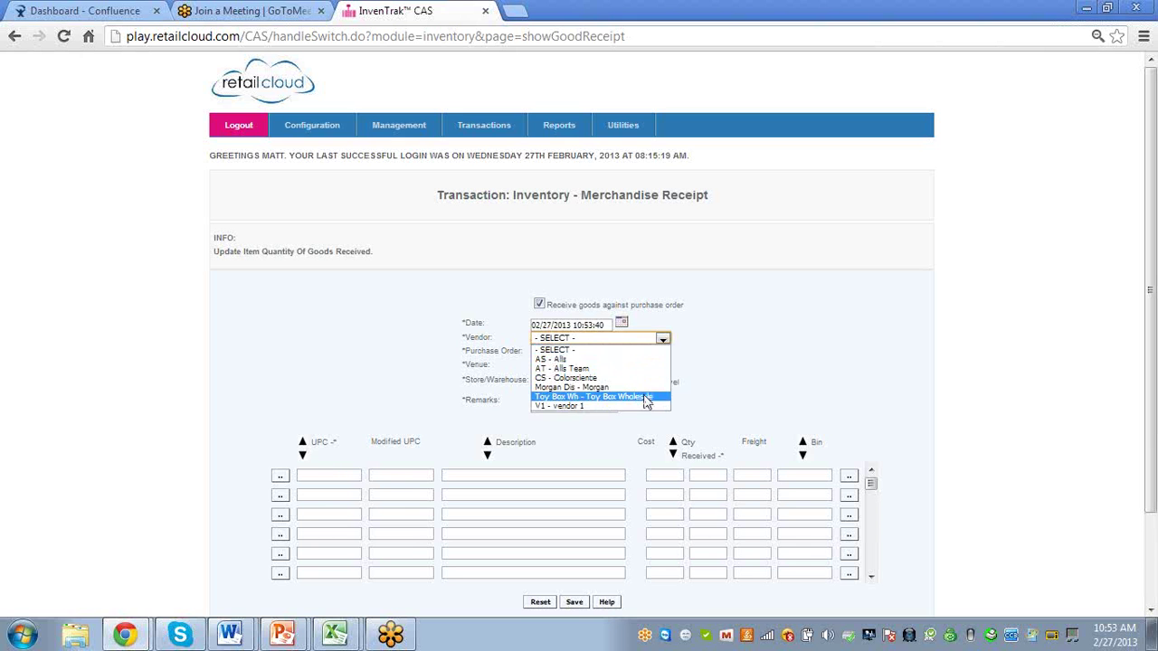
left_click(646, 397)
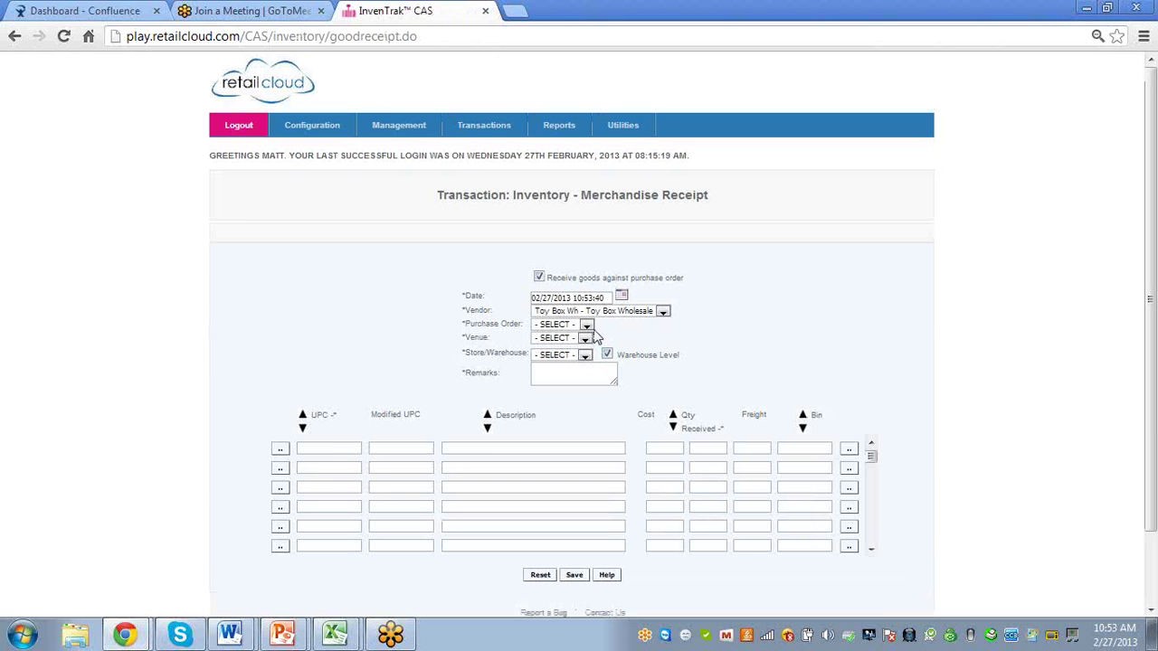
left_click(586, 324)
left_click(584, 347)
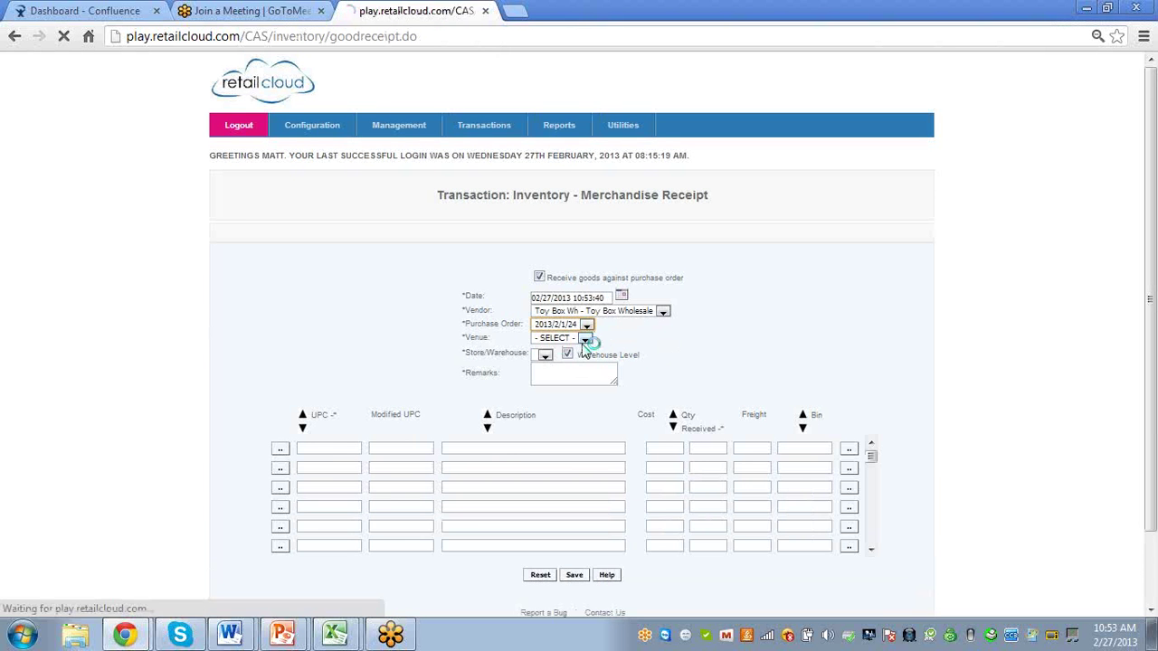
Step: Save the merchandise receipt with the remark recd and 5 received for the AG10 mario kart figure, accepting a quantity above the ordered one
left_click(581, 376)
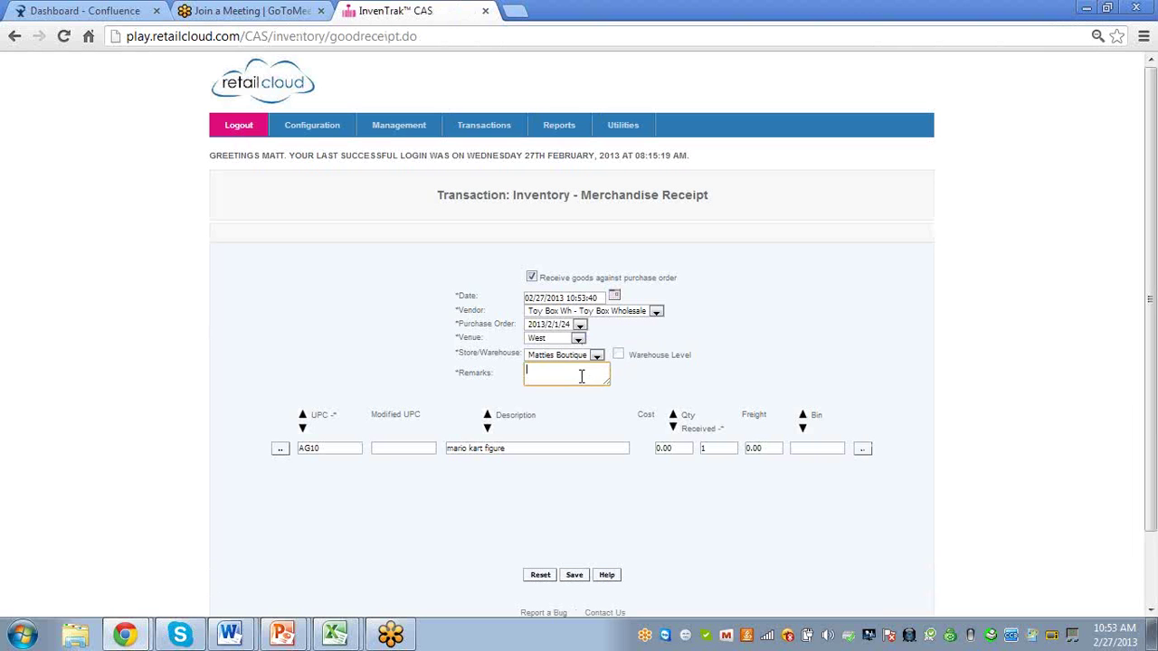
type("recd")
left_click(715, 448)
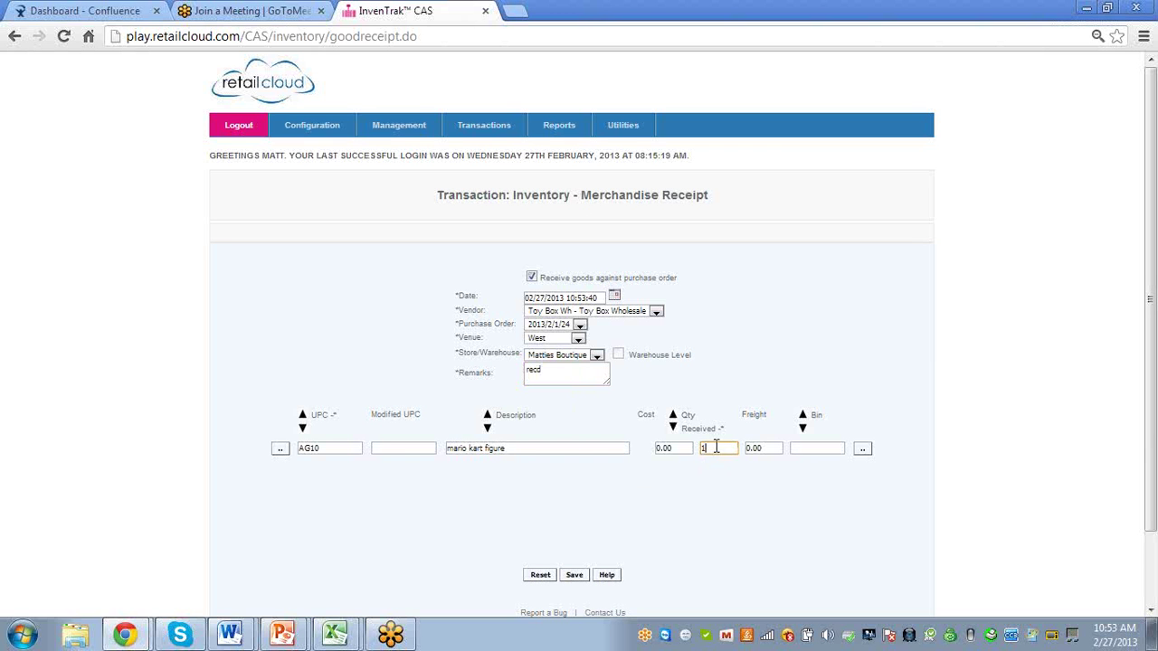
key("BackSpace")
type("5")
key("Tab")
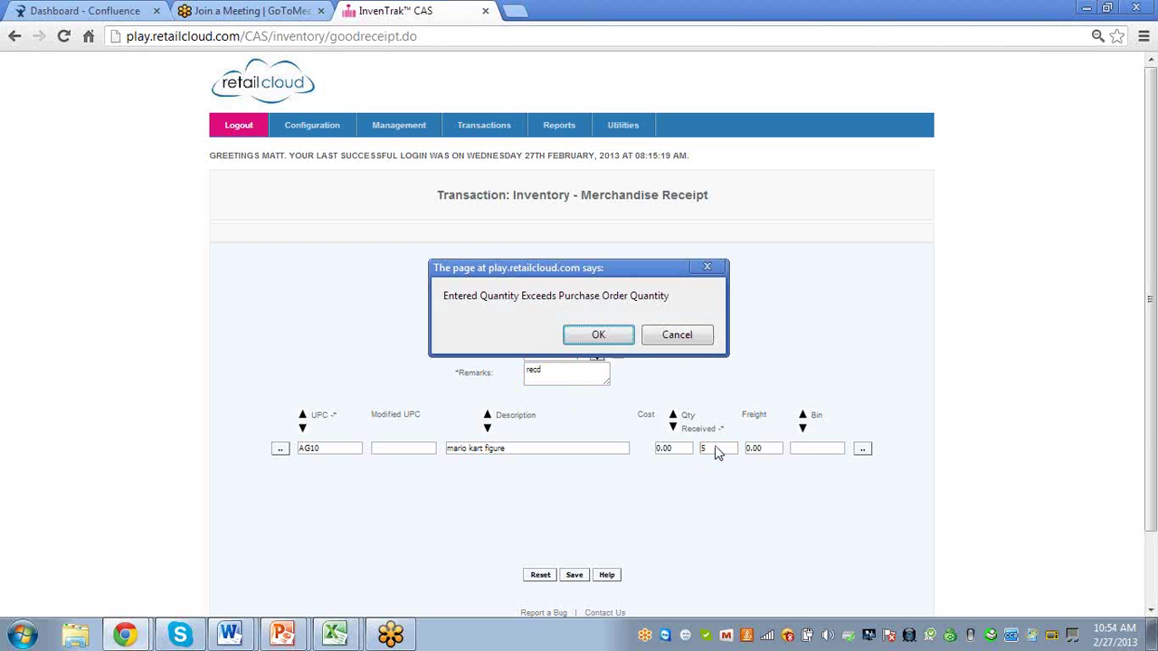
left_click(588, 338)
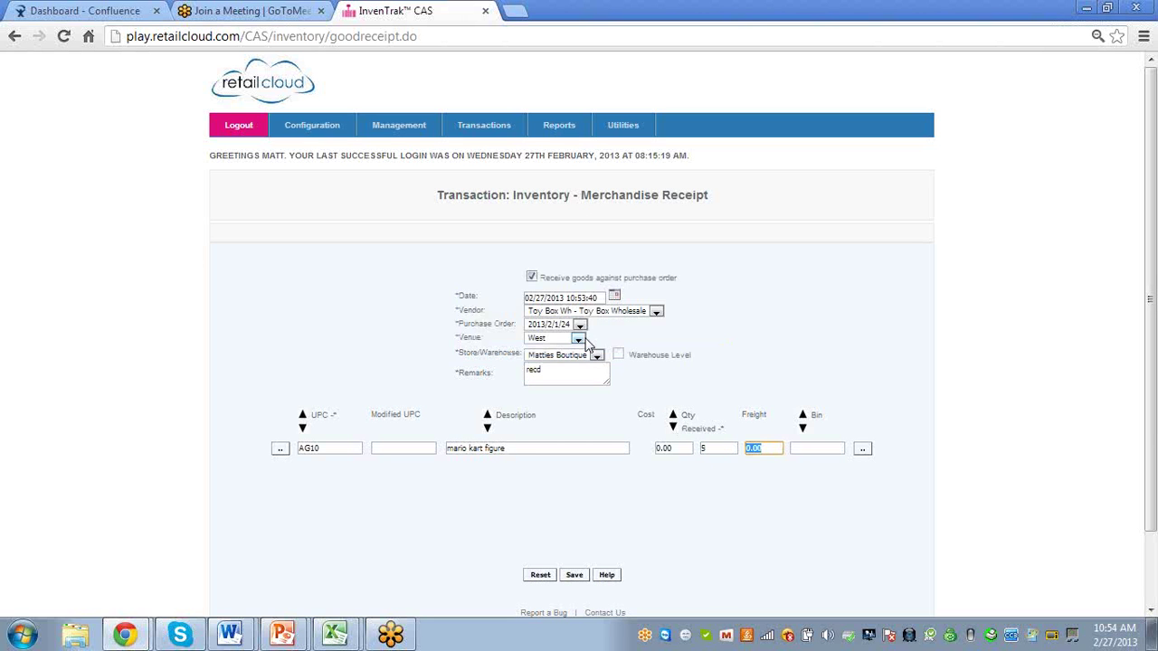
left_click(580, 581)
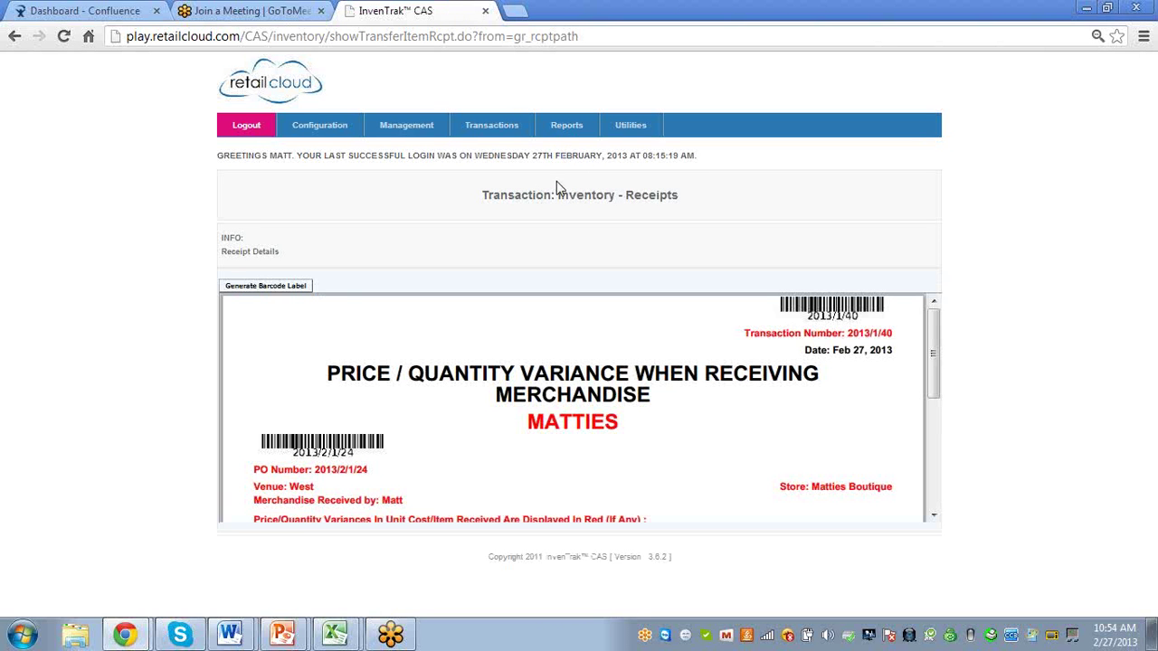
Step: Open barcode label generation for the received merchandise and review the label options and item list
left_click(285, 288)
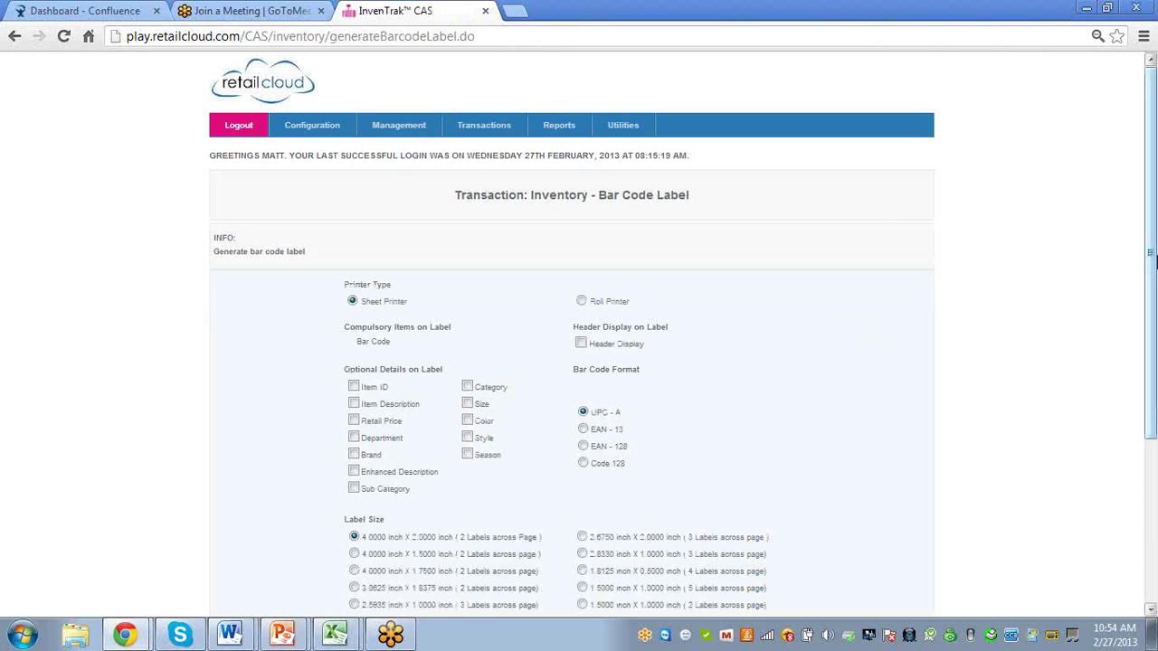
left_click_drag(1155, 296, 1155, 475)
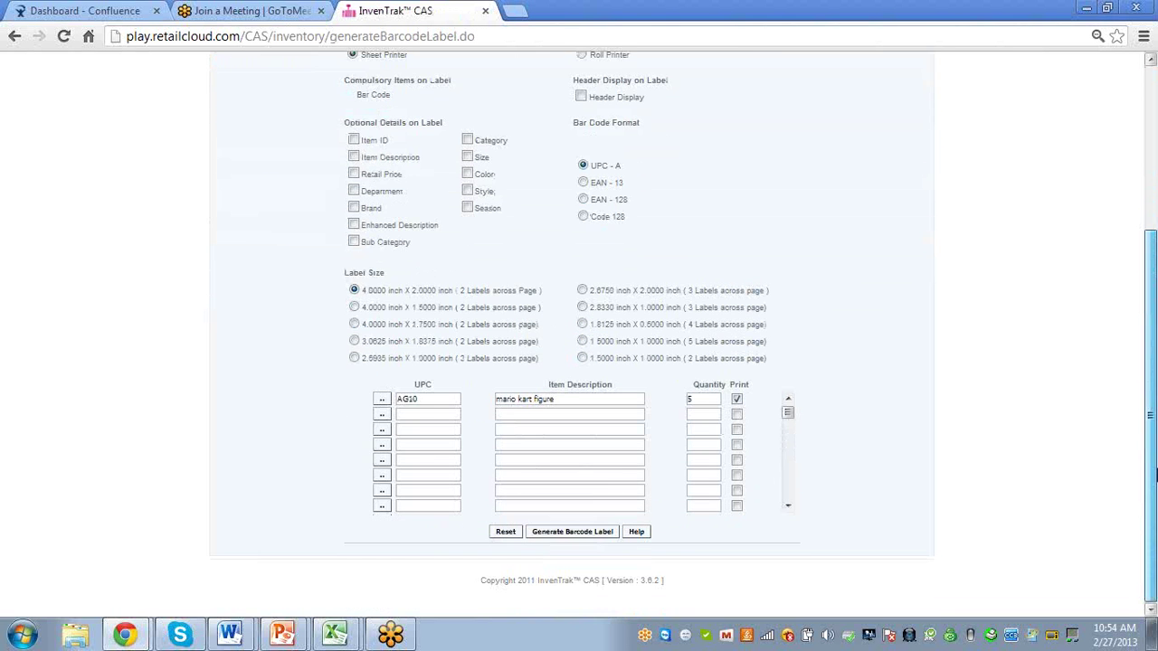
scroll(1154, 436, "up", 3)
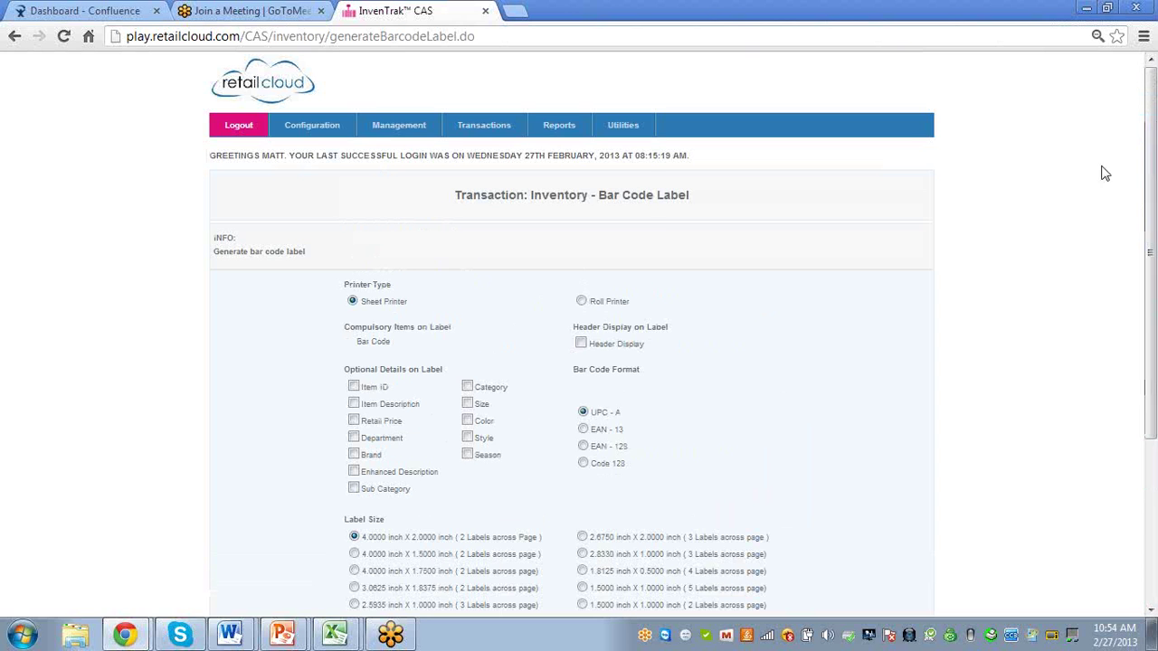
Step: Generate the PO Variance Report with Quantity Variance selected and the date range starting on 02/26/2013
mouse_move(561, 136)
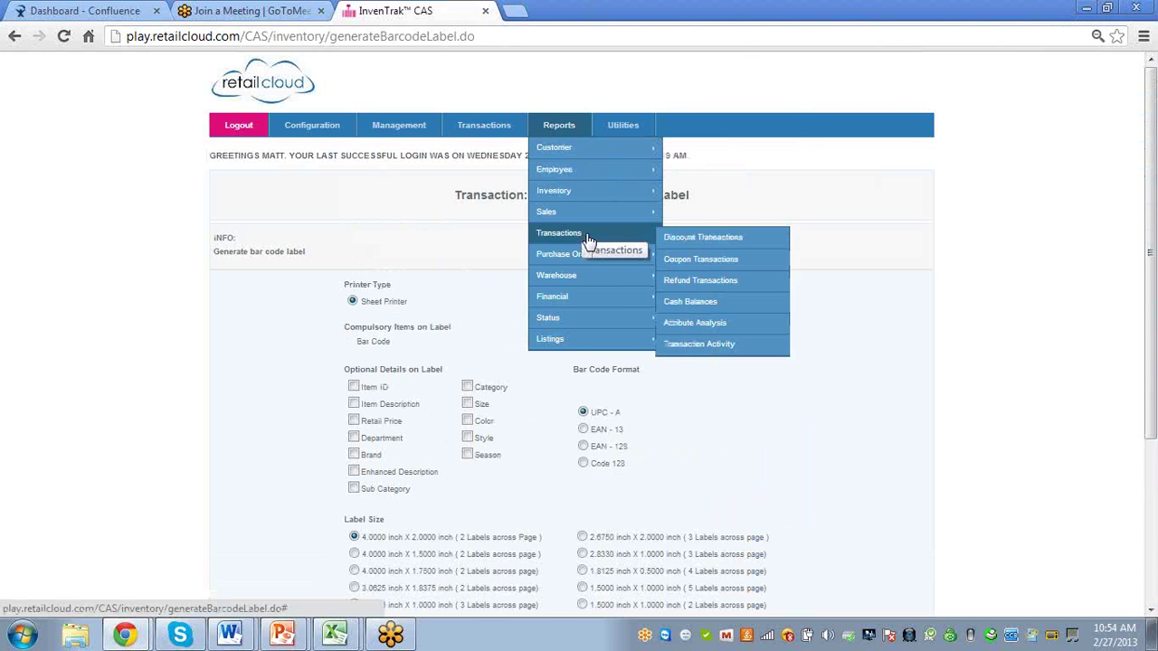
mouse_move(590, 262)
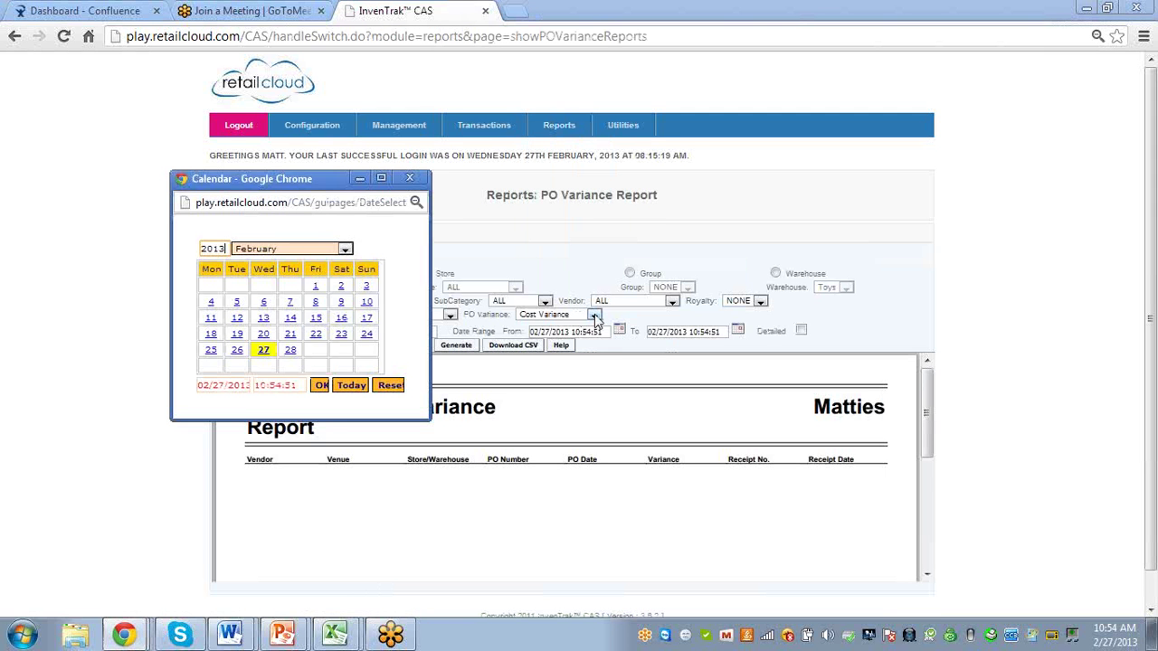
left_click(595, 314)
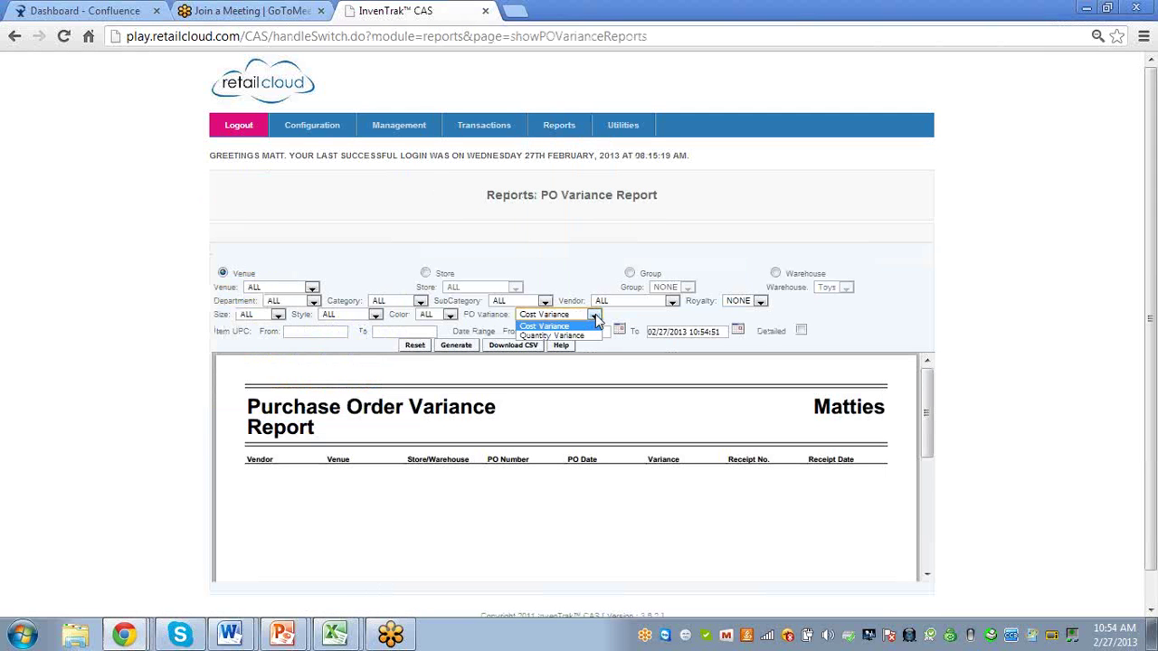
left_click(552, 335)
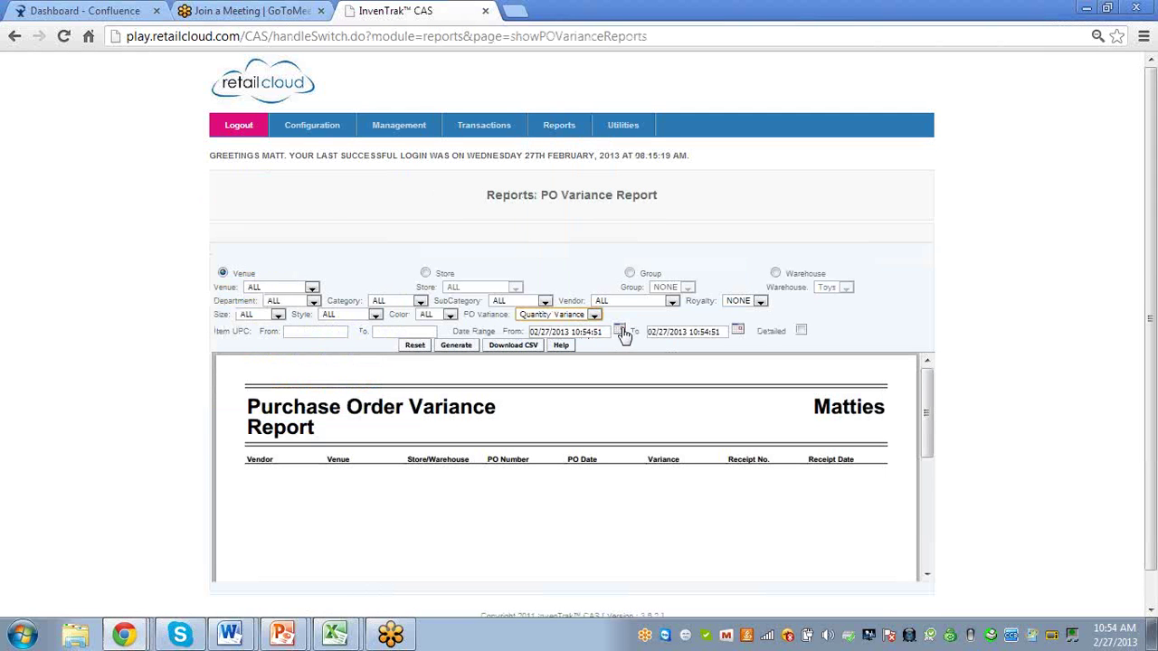
left_click(620, 331)
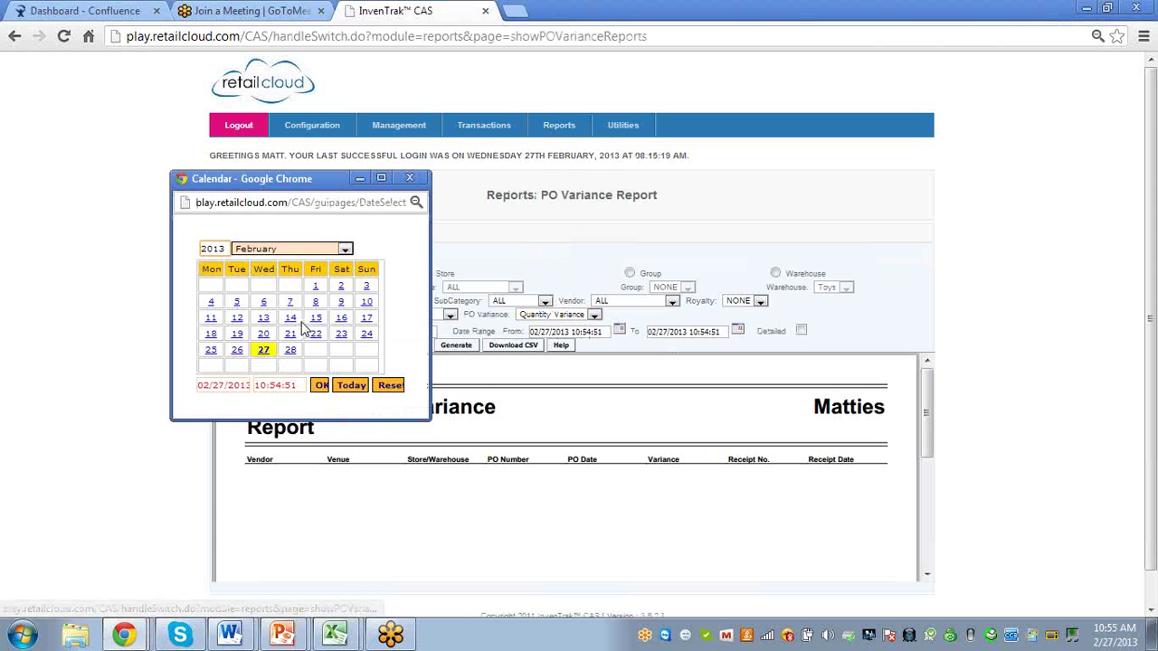
left_click(237, 350)
left_click(320, 385)
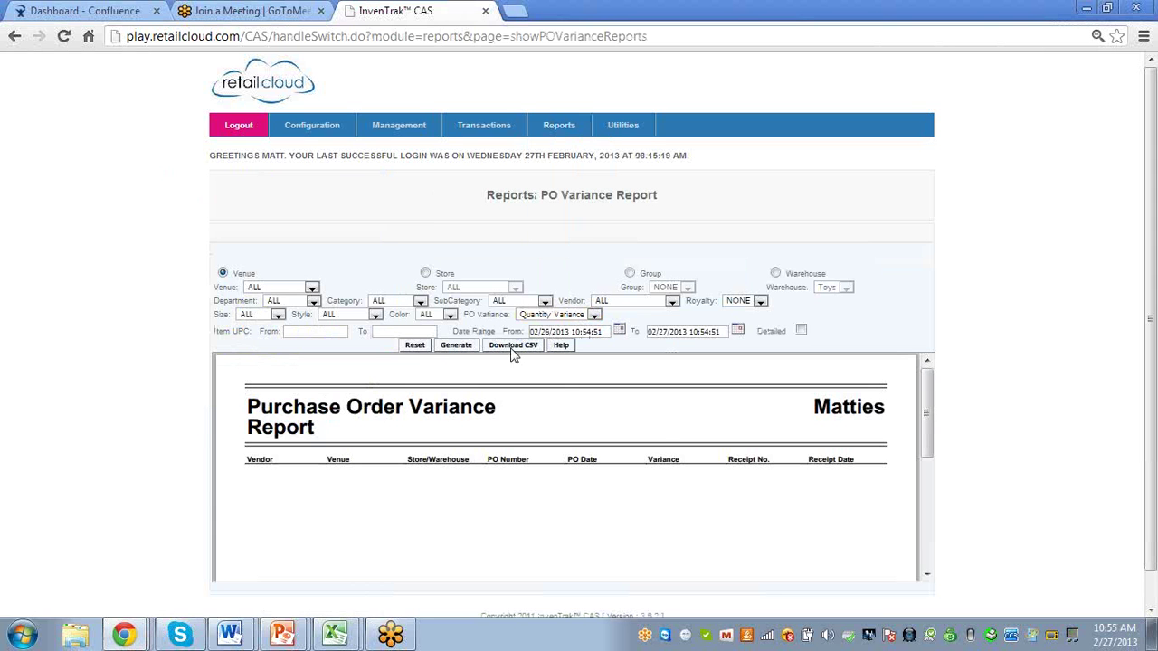
left_click(455, 346)
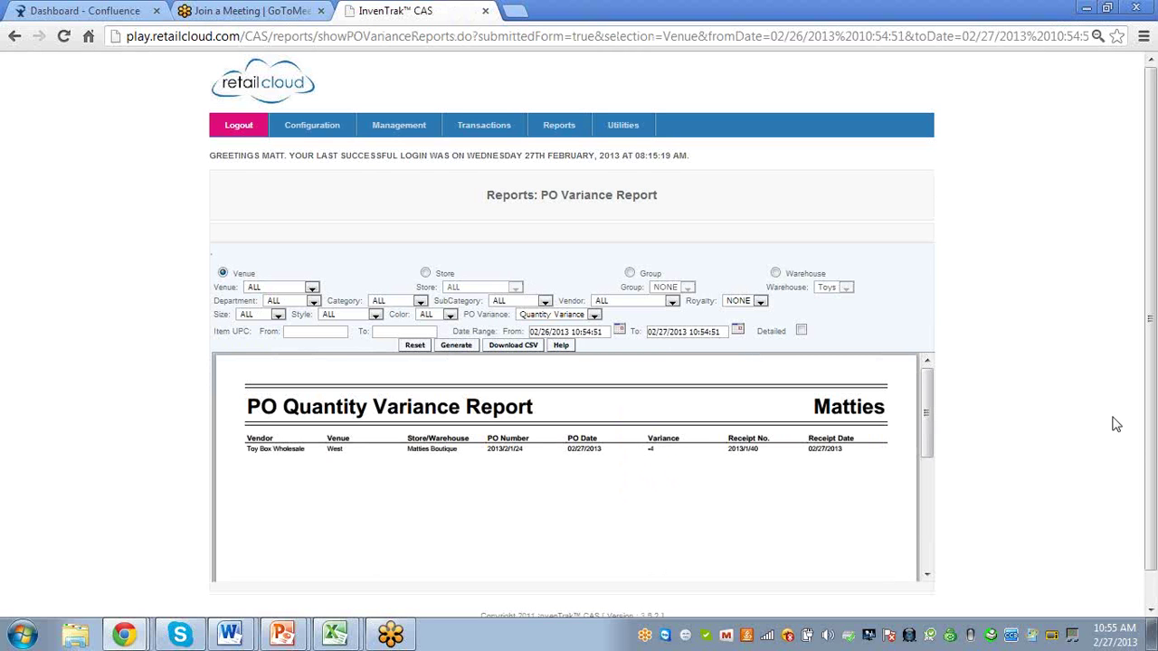
Step: View the financial reconciliation forms for modifying and creating a deposit verification
mouse_move(484, 127)
mouse_move(498, 193)
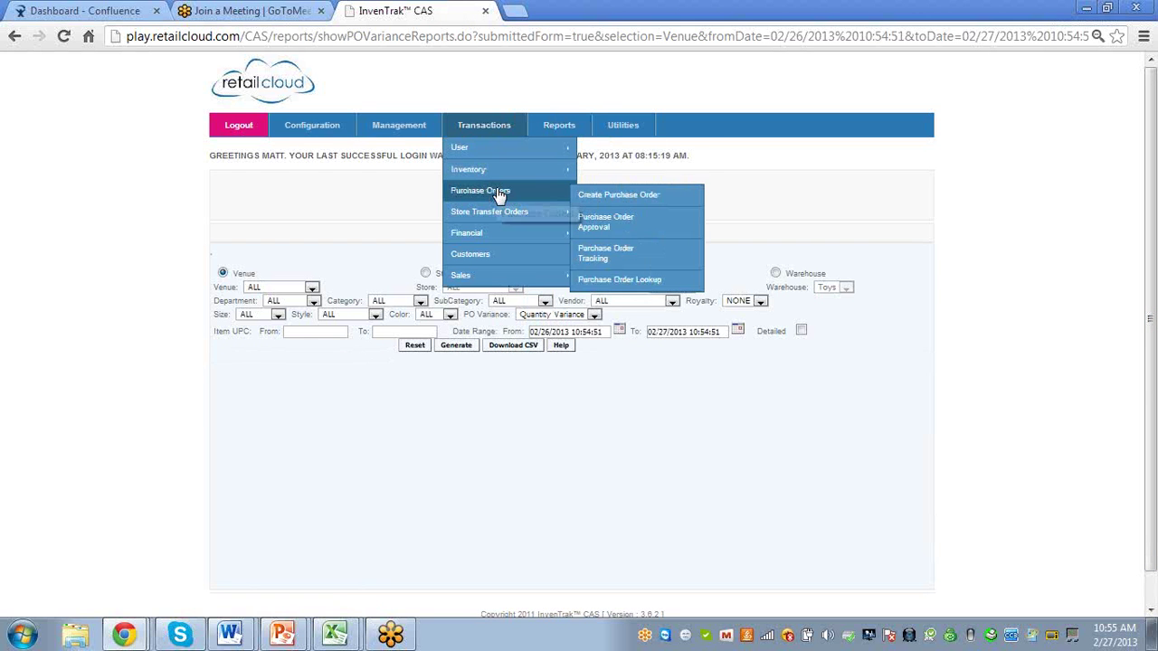
mouse_move(499, 215)
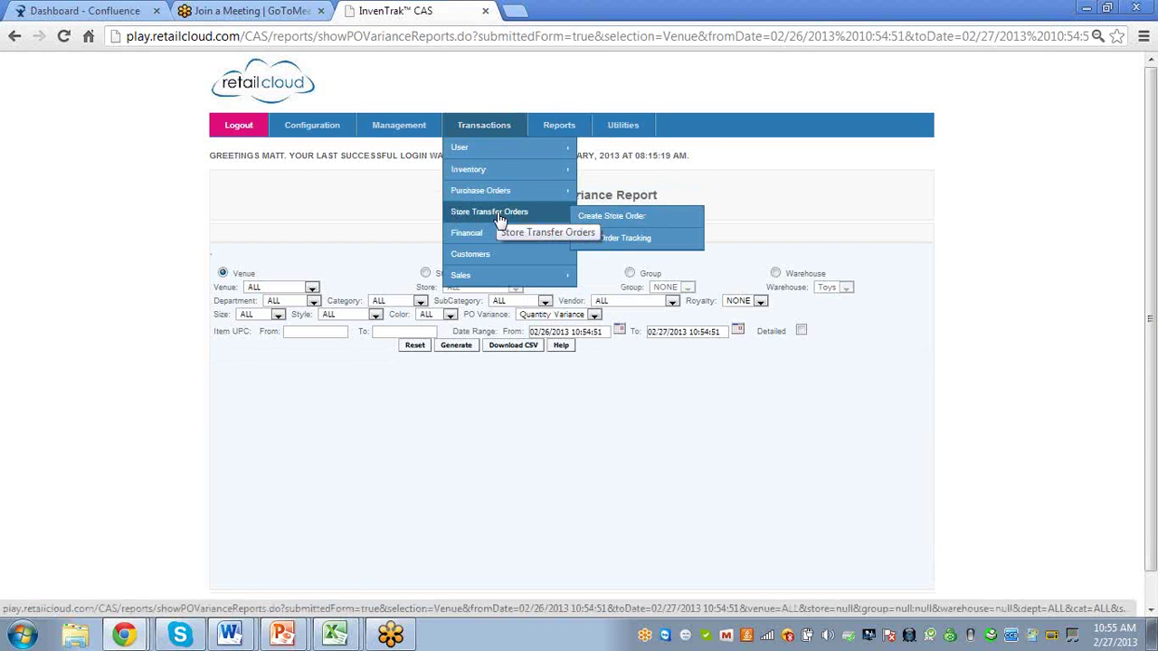
mouse_move(590, 236)
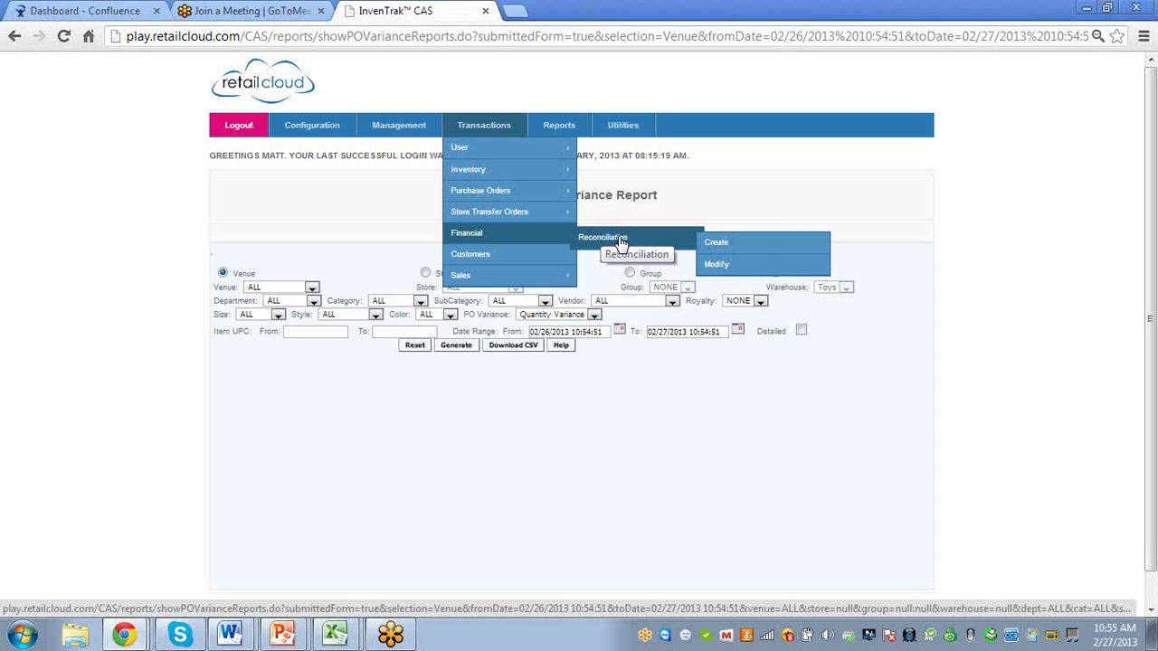
left_click(721, 271)
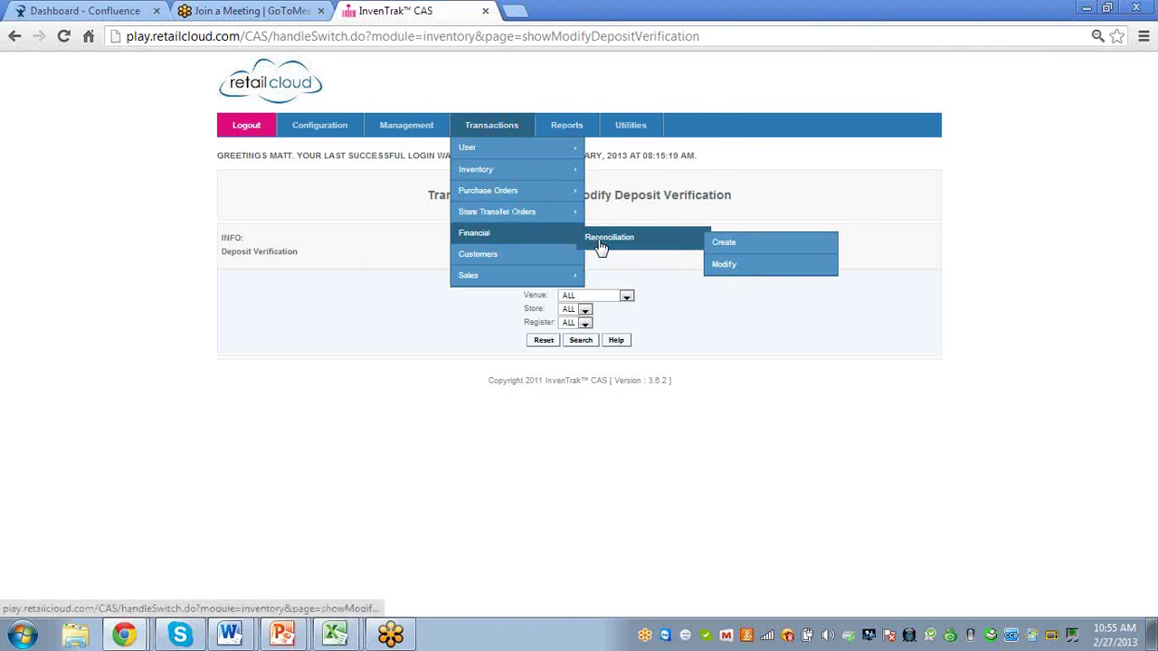
left_click(724, 245)
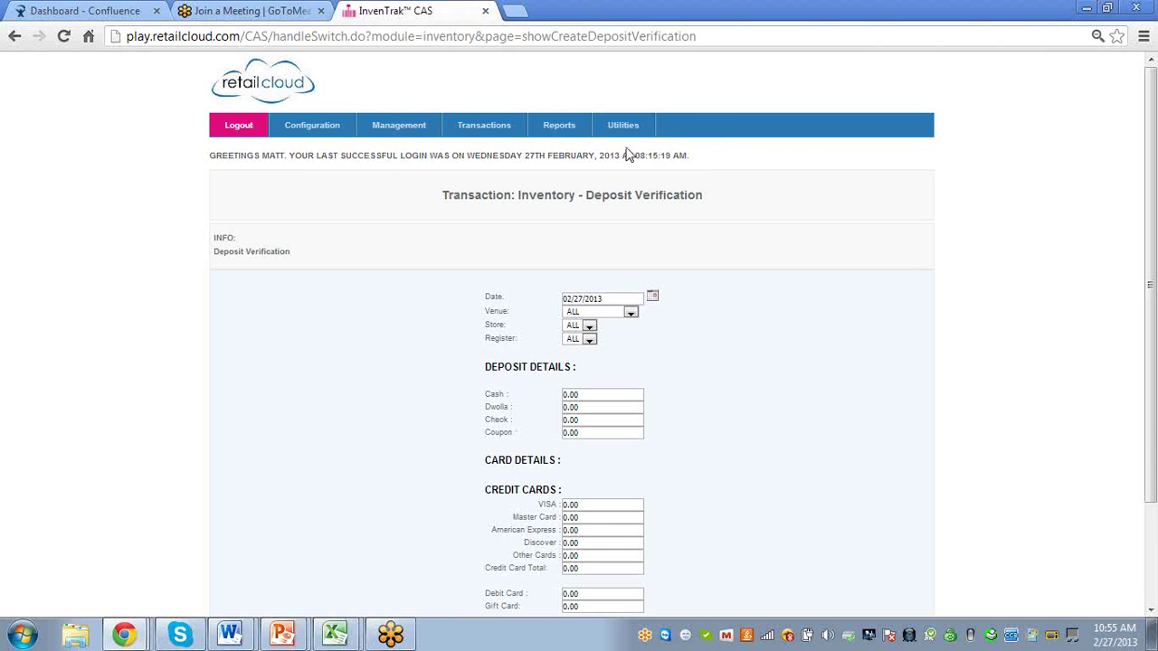
Step: Open the Financial Reconciliation report
mouse_move(594, 135)
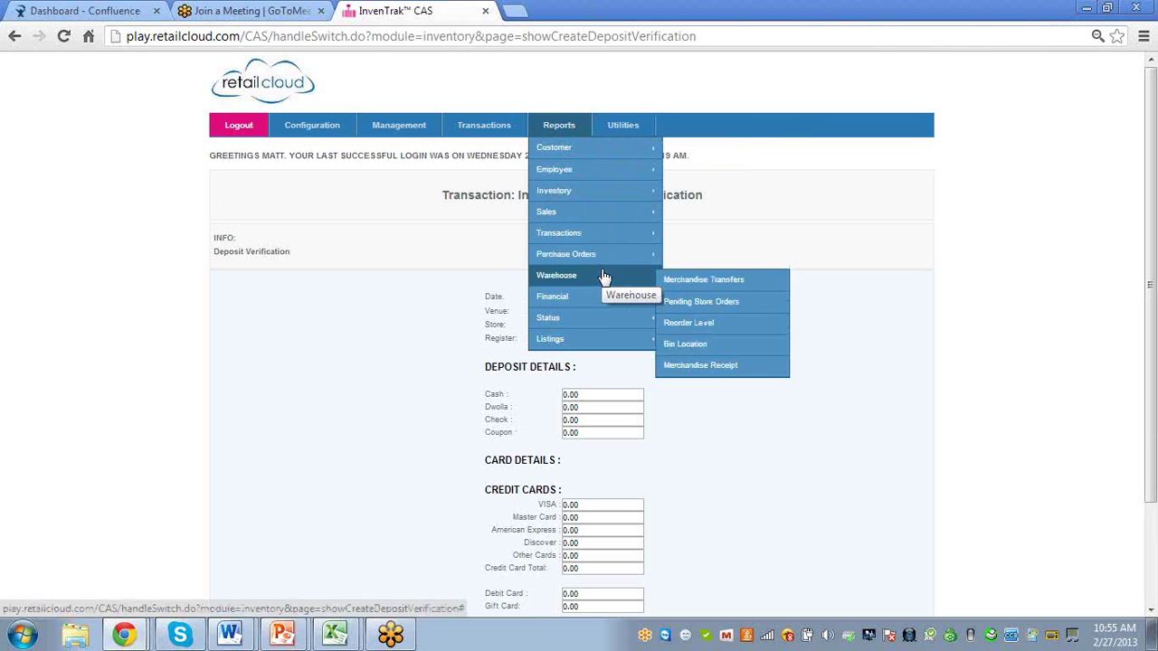
mouse_move(611, 300)
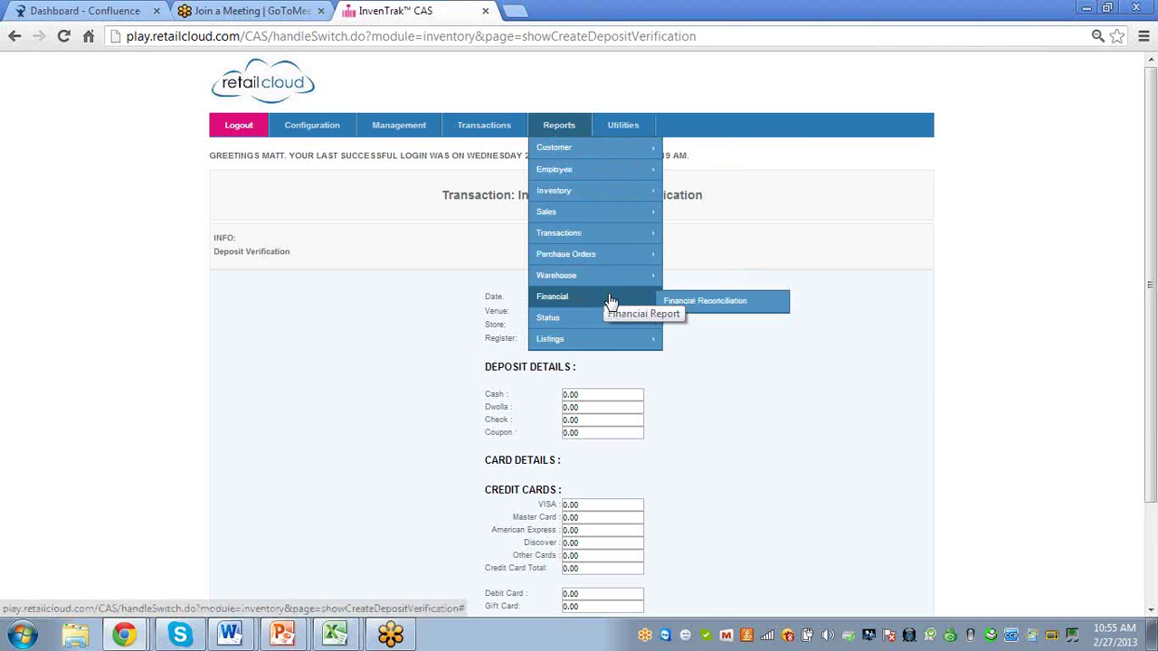
left_click(697, 303)
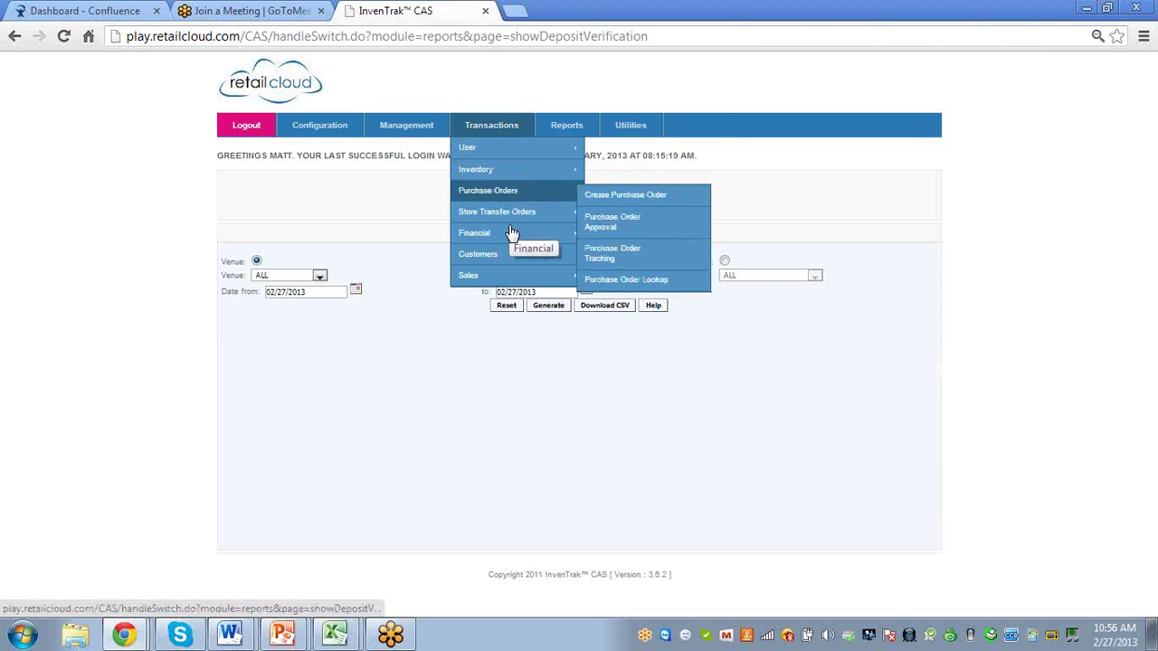
mouse_move(524, 283)
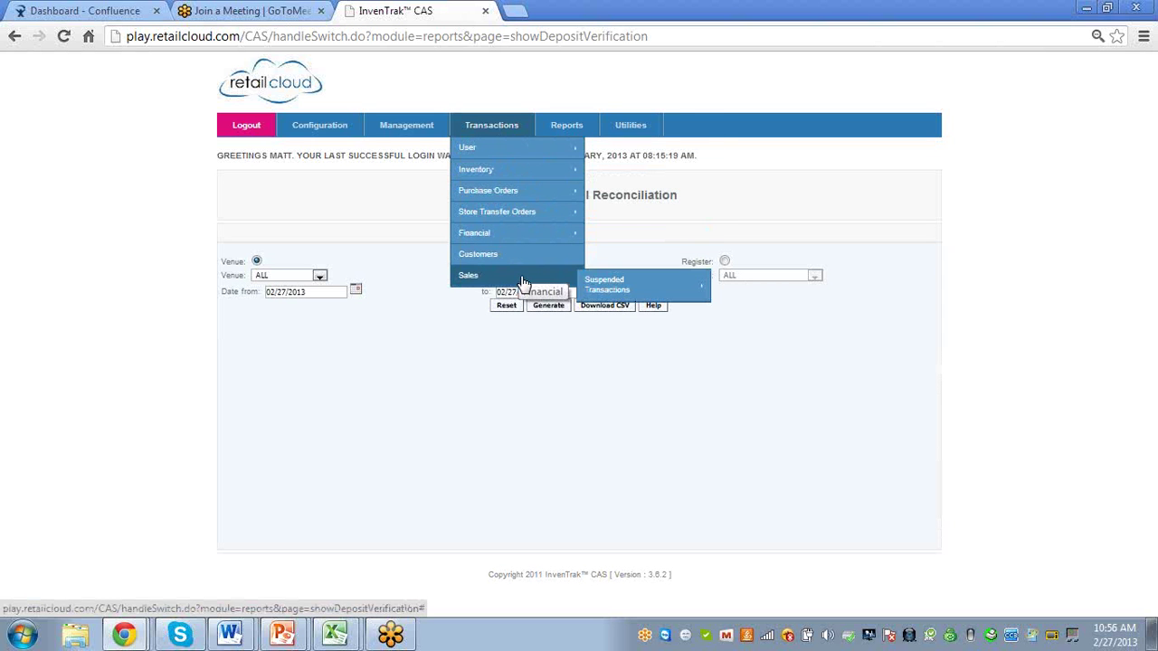
mouse_move(554, 138)
mouse_move(578, 211)
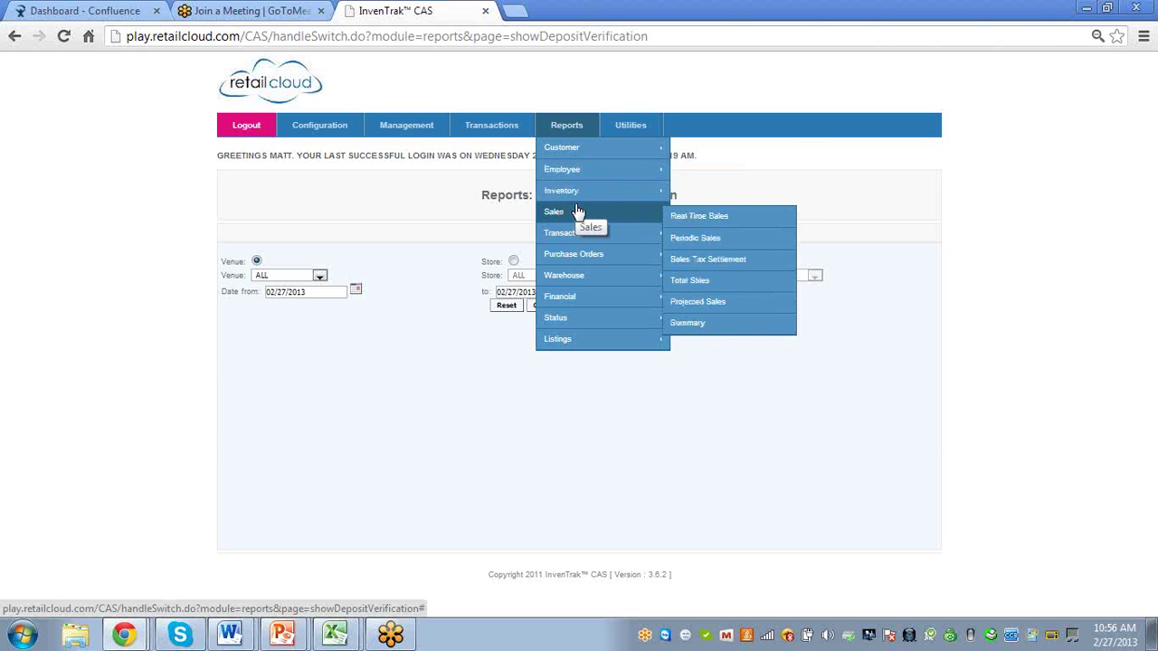
Step: Review the Customer report and utility options, and open the Import Data utility
mouse_move(596, 161)
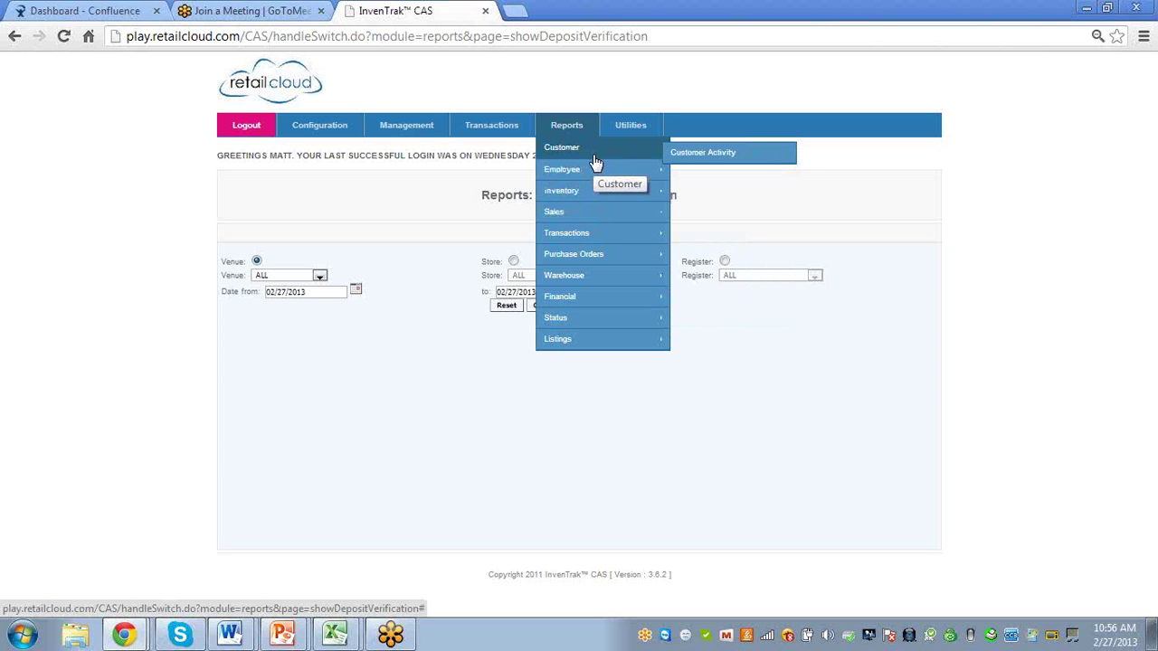
mouse_move(630, 131)
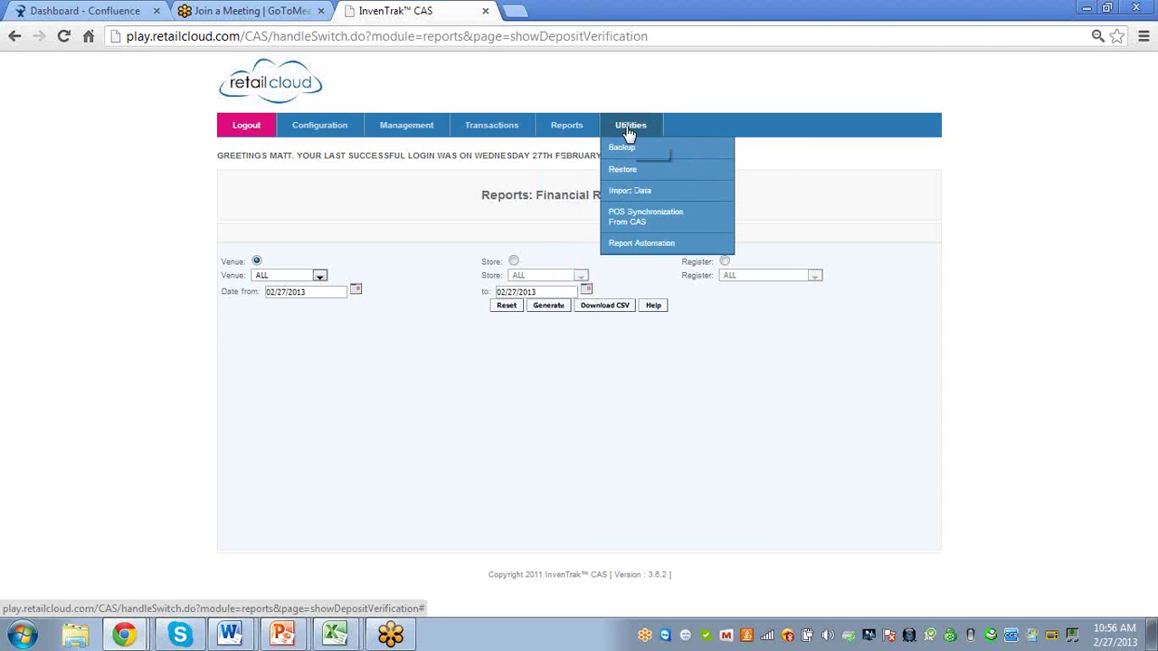
left_click(640, 198)
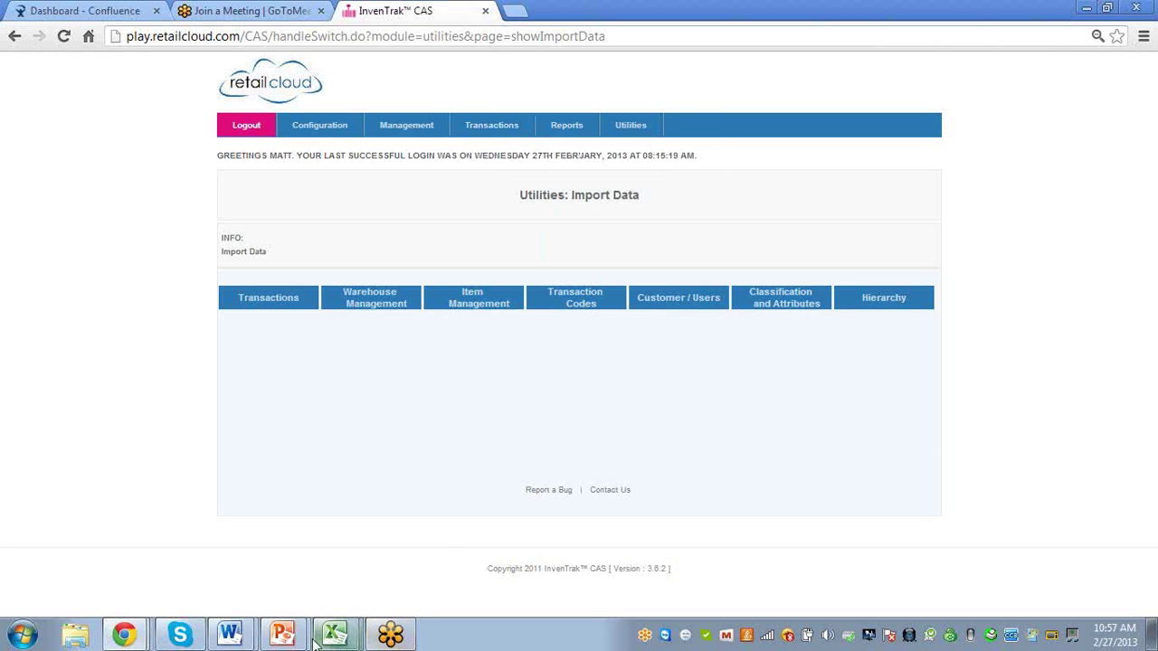
Step: Switch to the System Admin Training 1-18-13 PowerPoint slide show and advance from the Configuration Tab slide to the Discount Codes slide
mouse_move(283, 635)
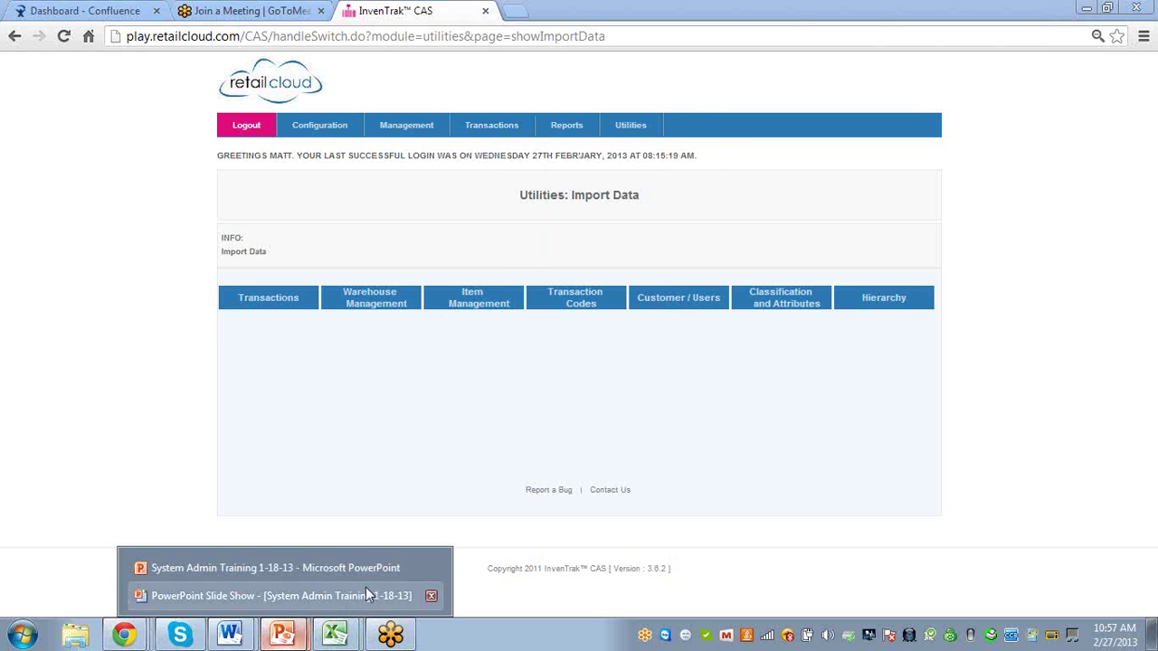
left_click(365, 590)
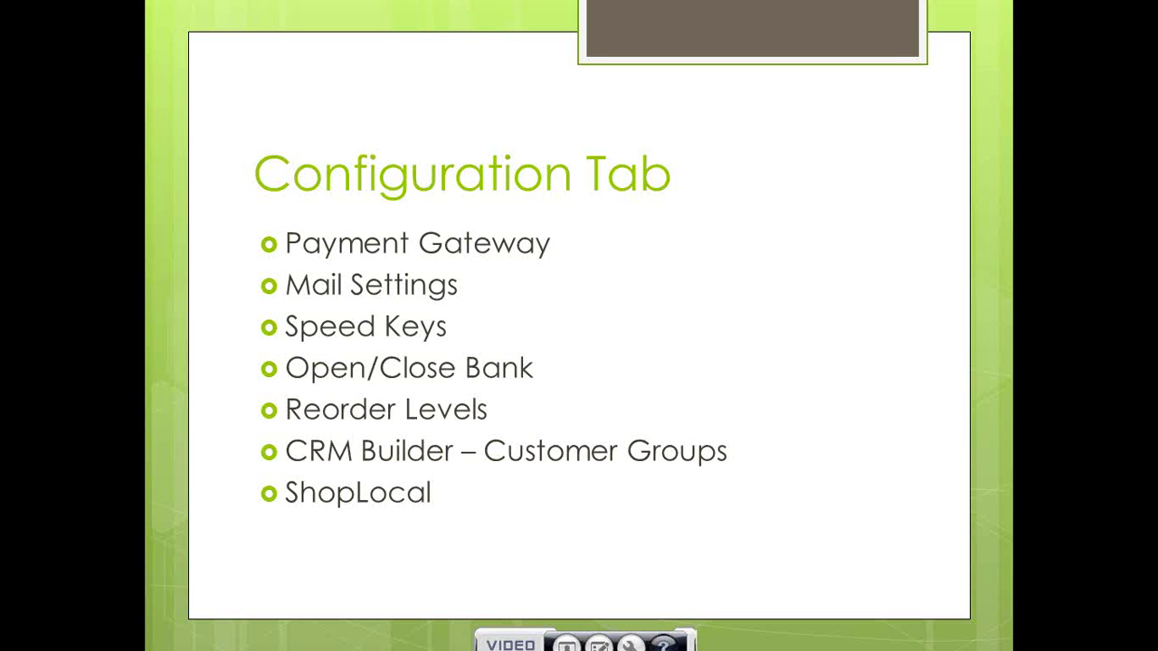
key("Right")
key("Right")
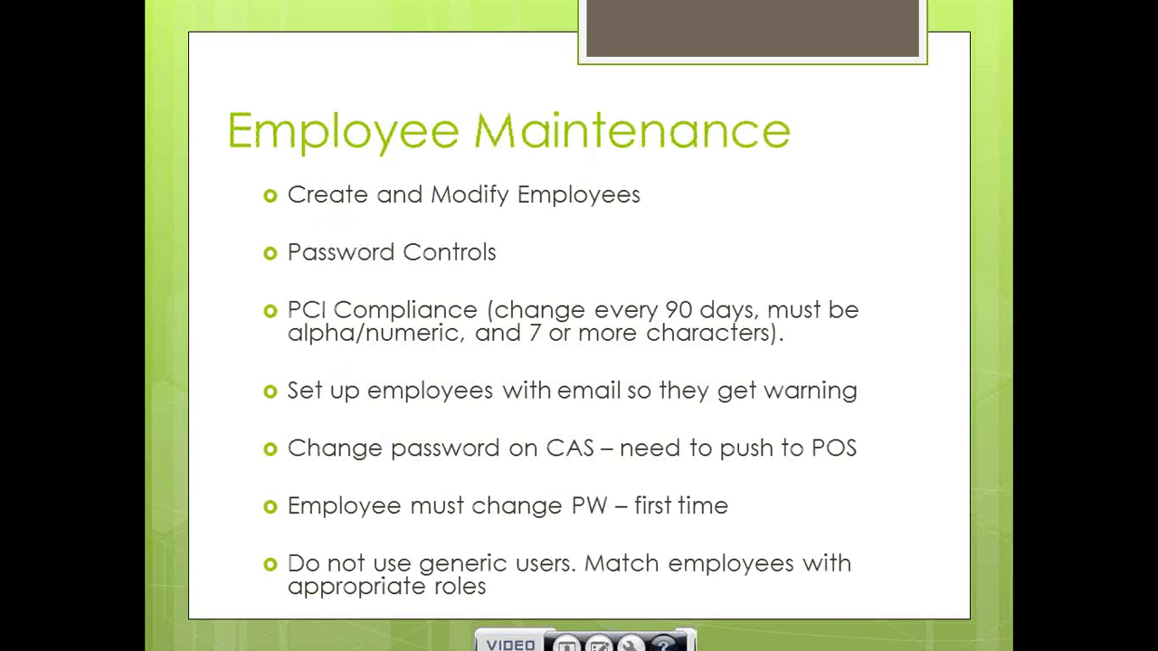
key("Right")
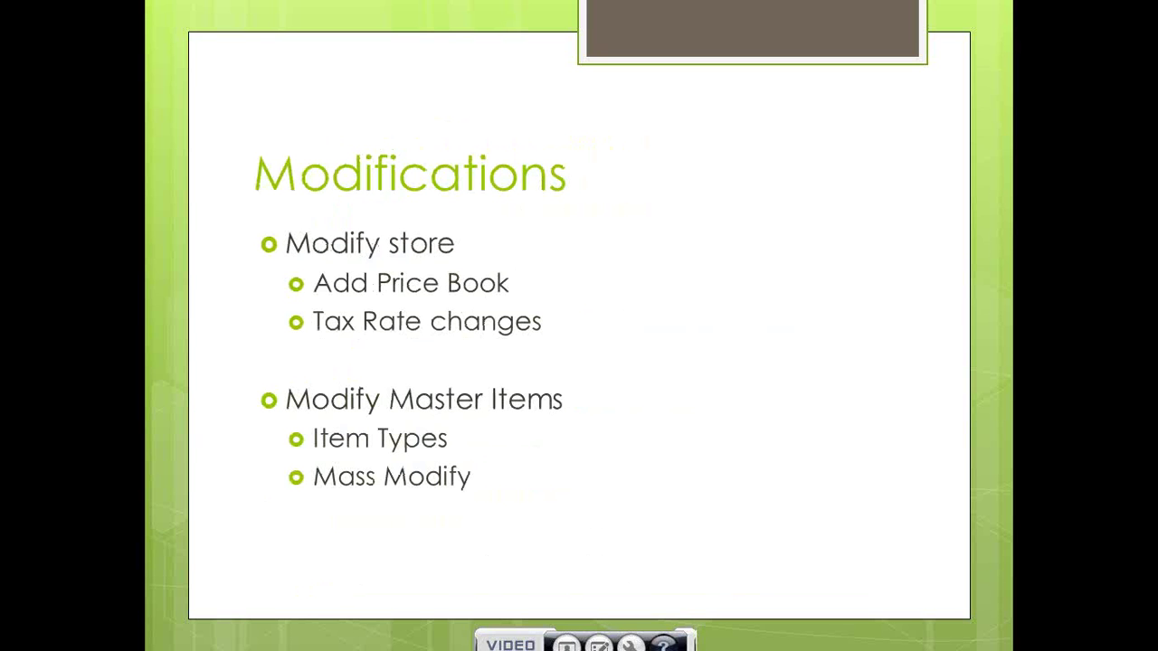
key("Right")
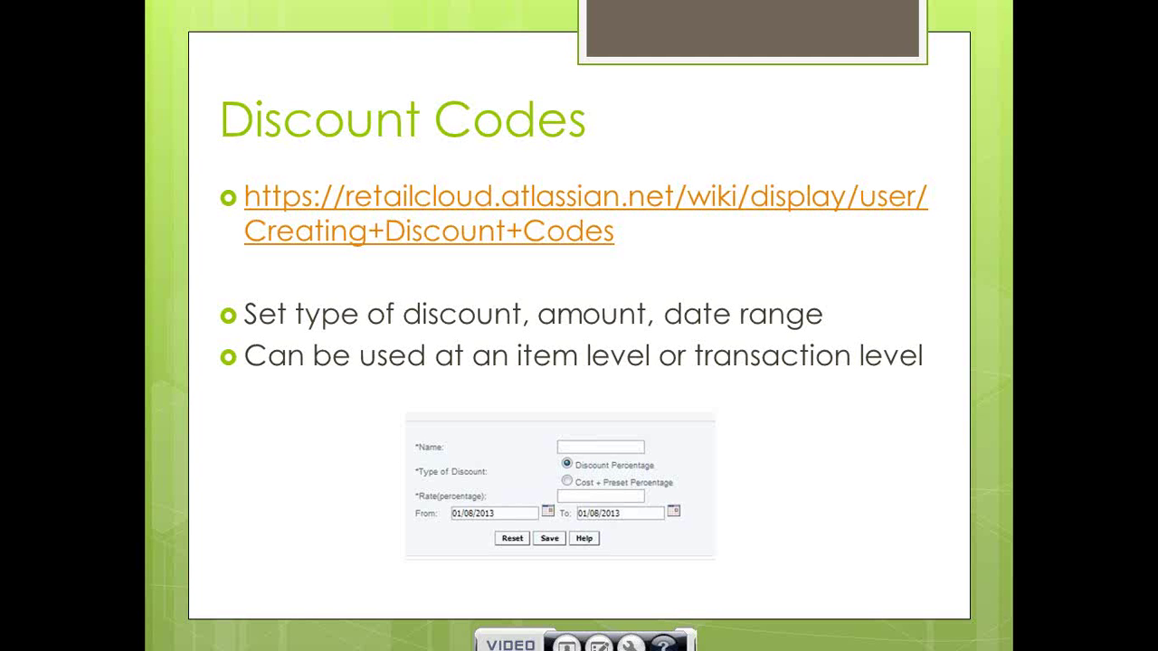